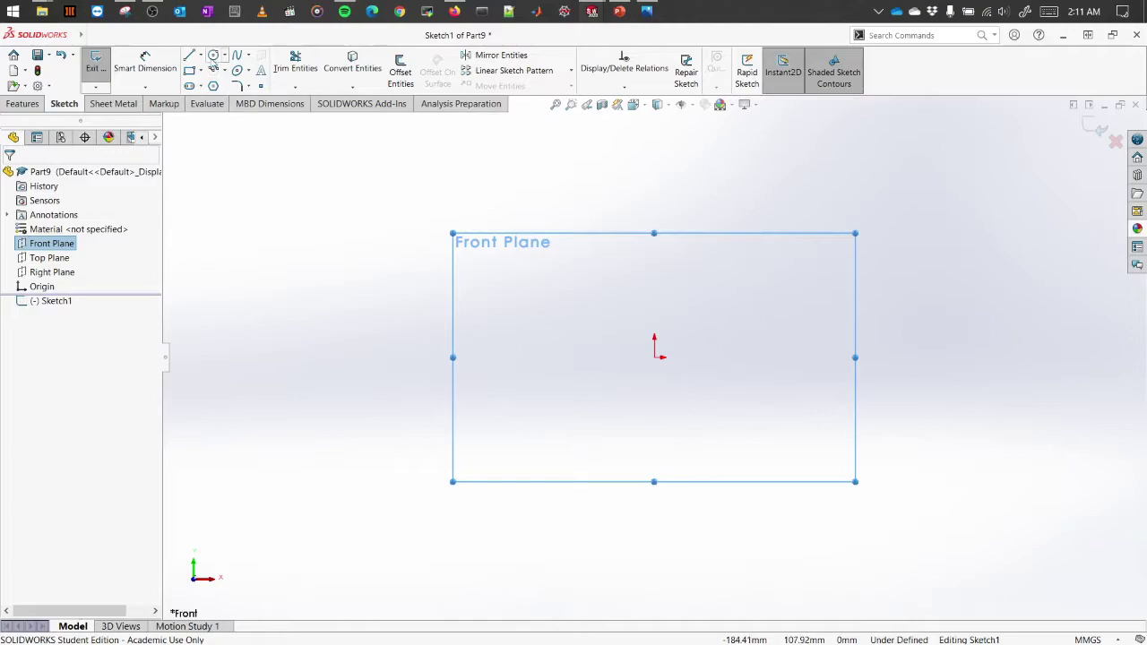
- Sketch a three-sided polygon centred on the origin, using an inscribed circle about 75 mm in diameter
left_click(190, 72)
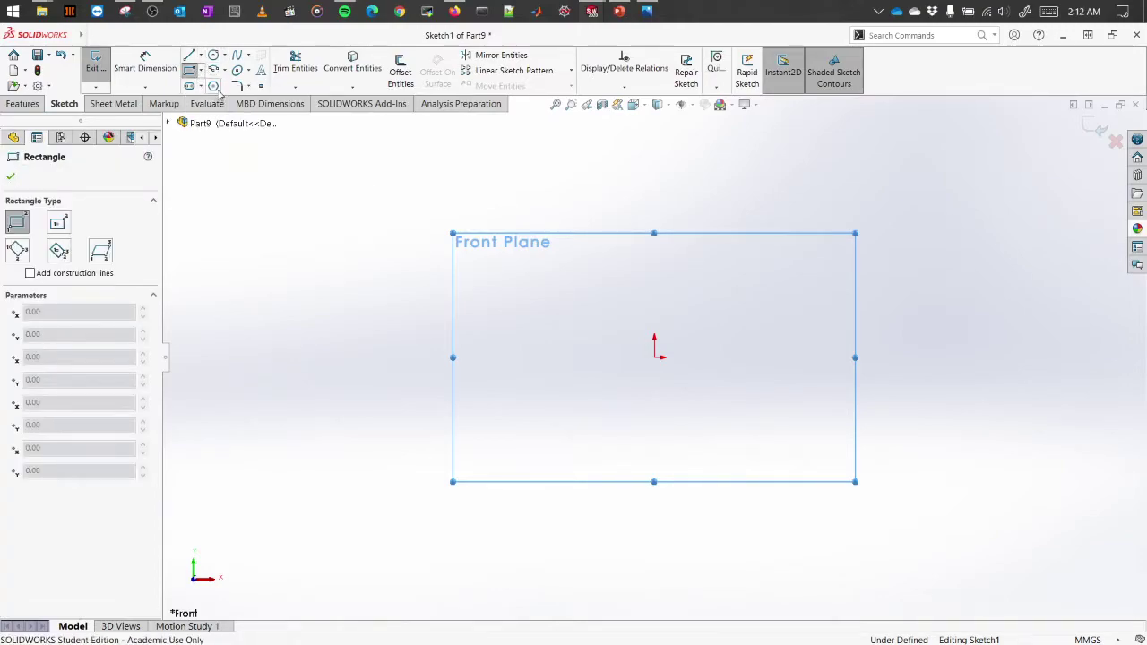
left_click(213, 85)
double_click(95, 254)
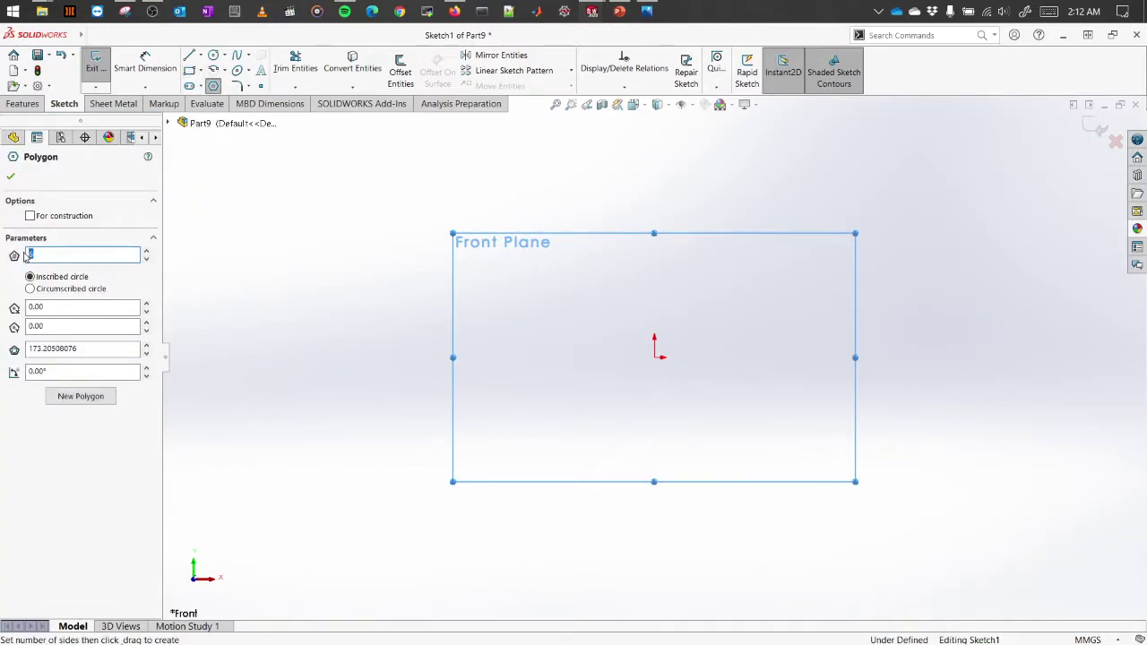
type("3")
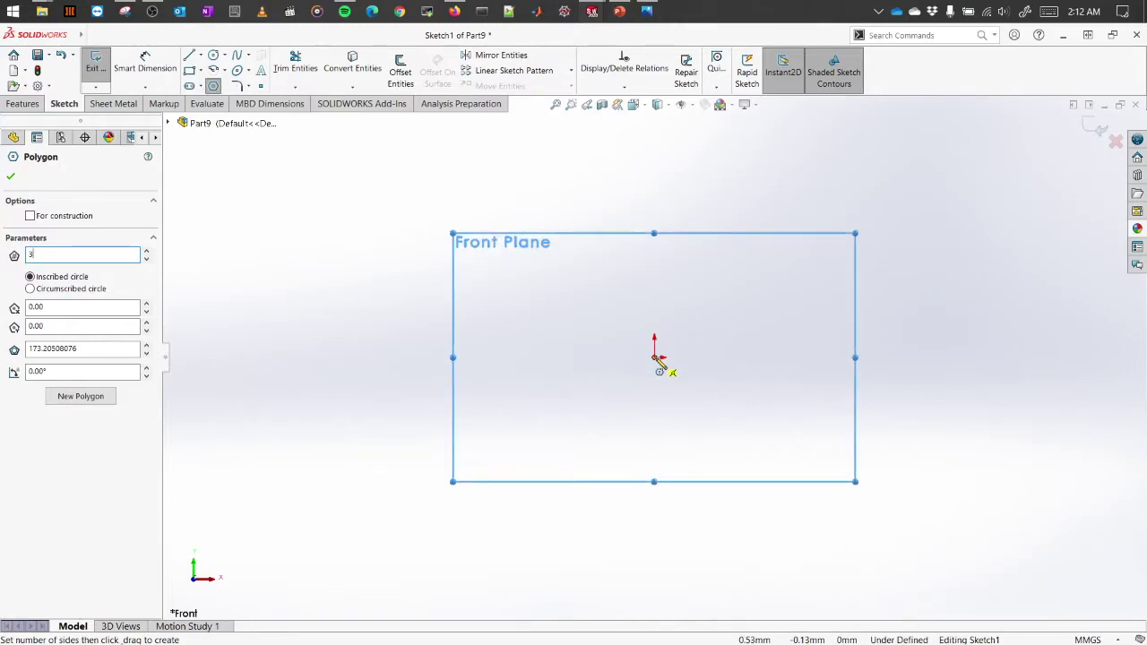
left_click(658, 359)
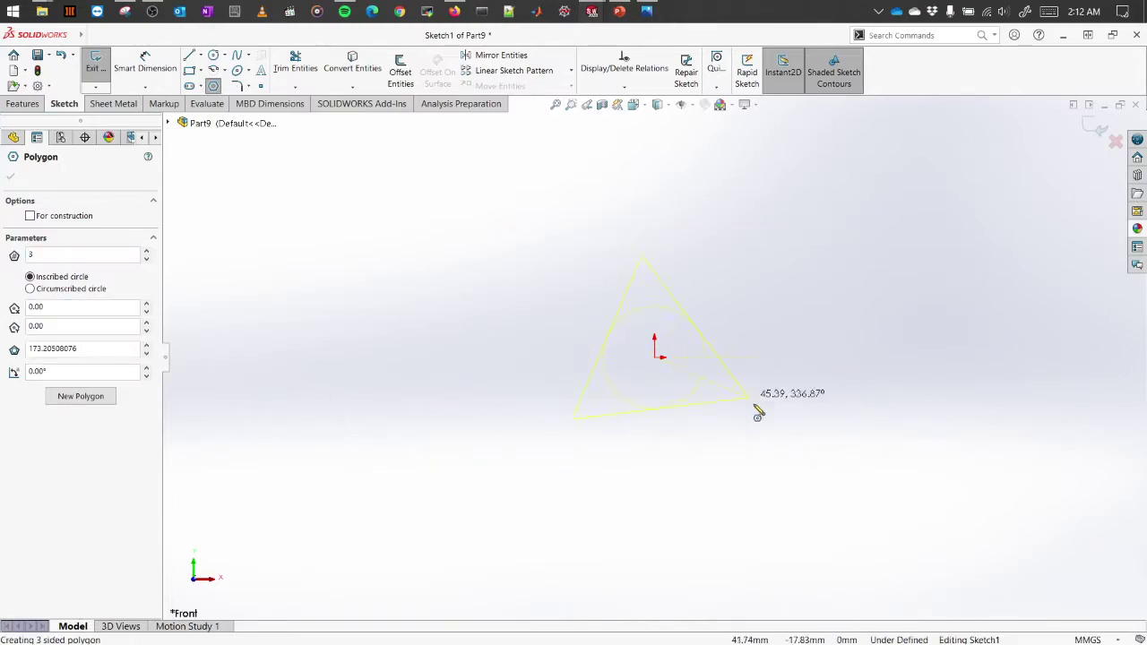
left_click(825, 459)
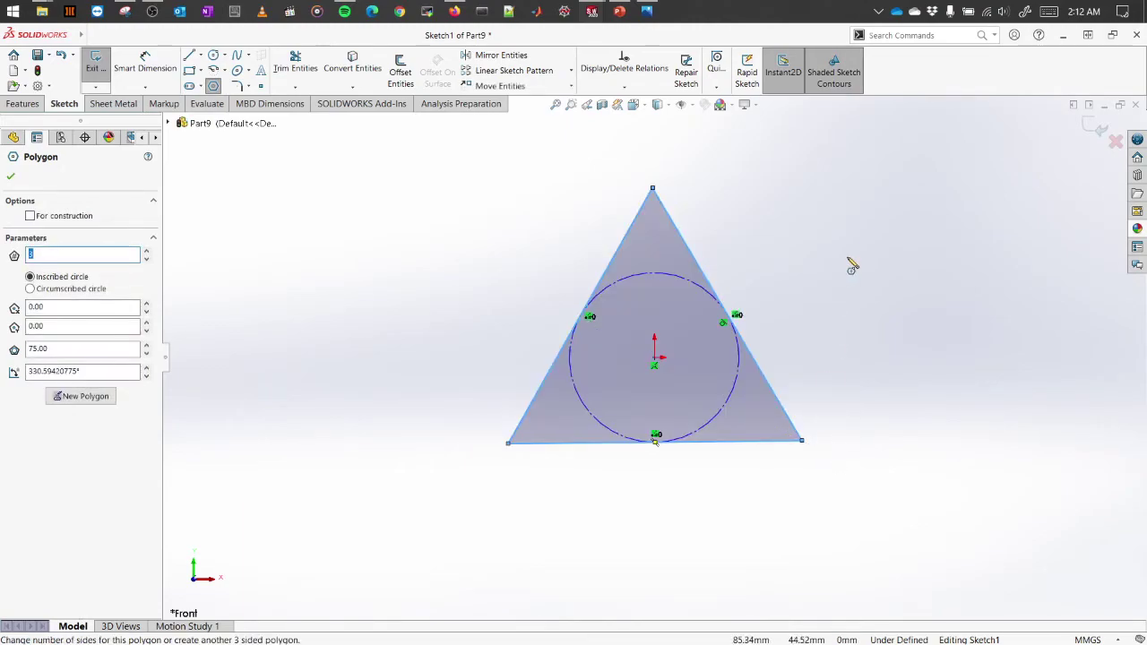
right_click(852, 264)
left_click(882, 266)
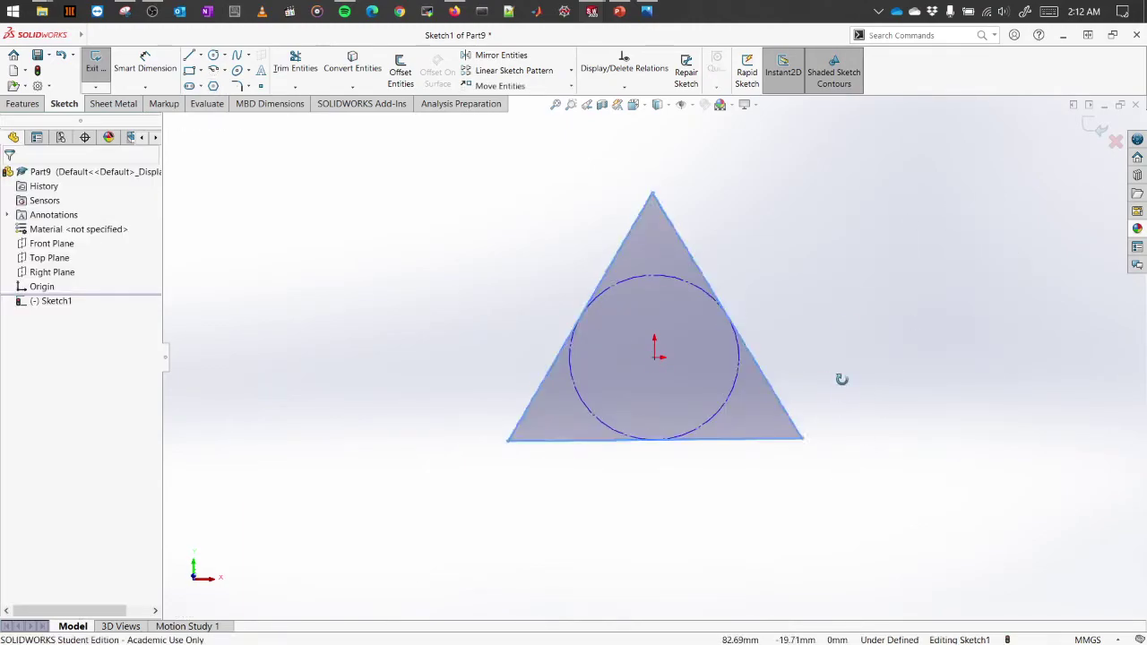
- Start a blind boss extrusion of the triangle and give it a 25° draft angle
key("Up")
key("Up")
key("Up")
left_click(23, 103)
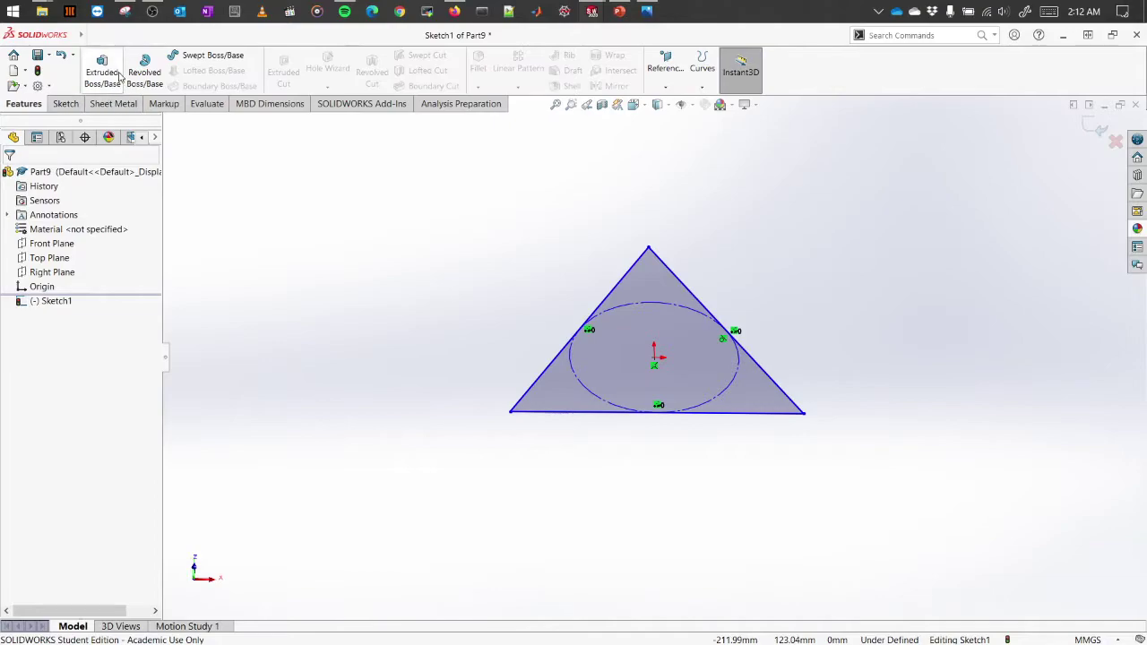
left_click(121, 73)
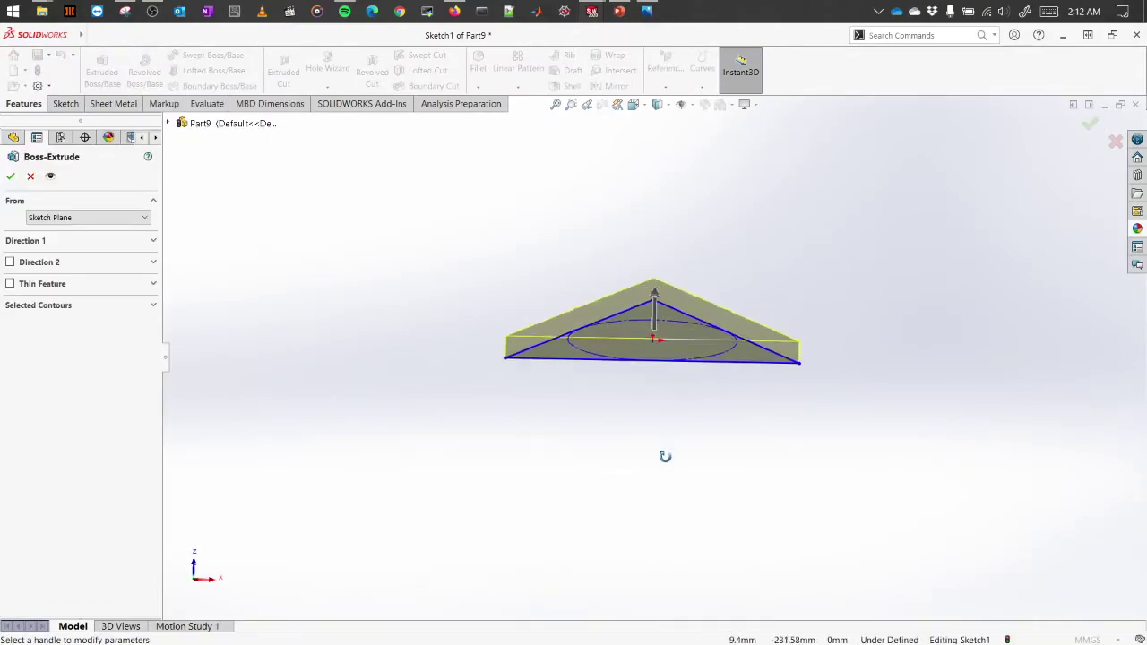
left_click(152, 242)
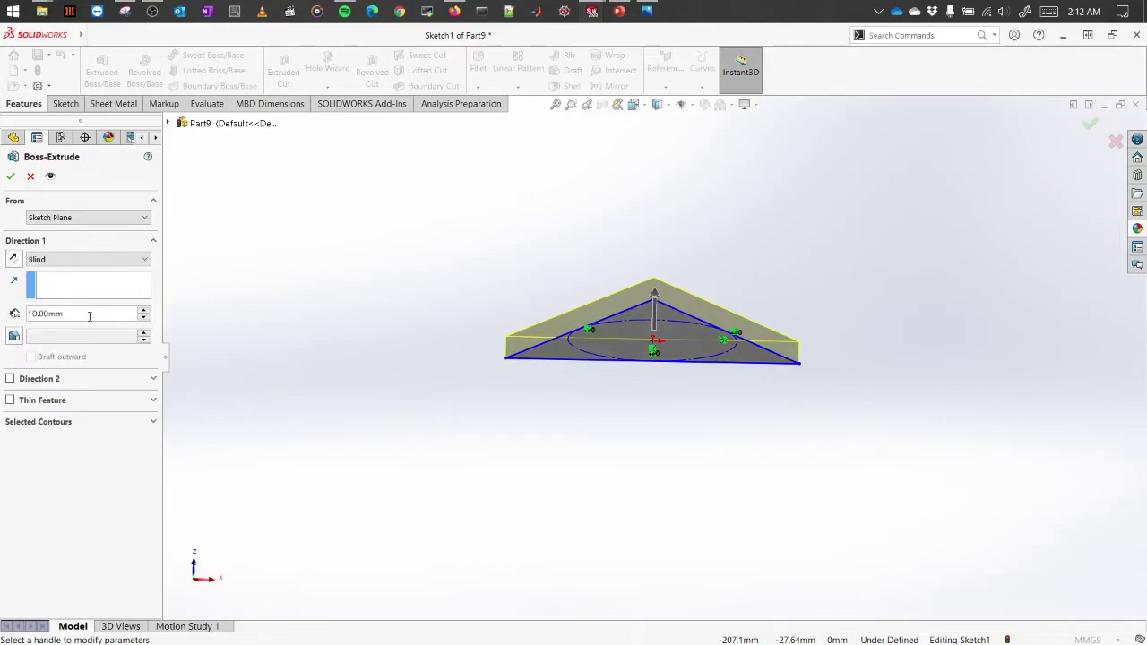
left_click(15, 337)
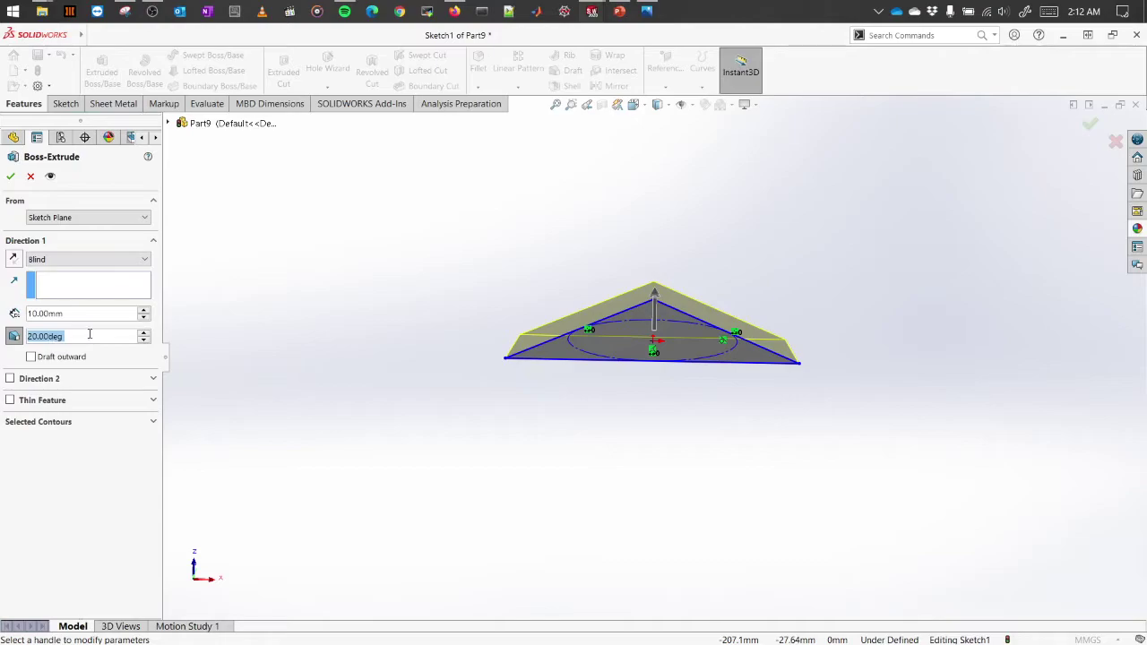
type("25")
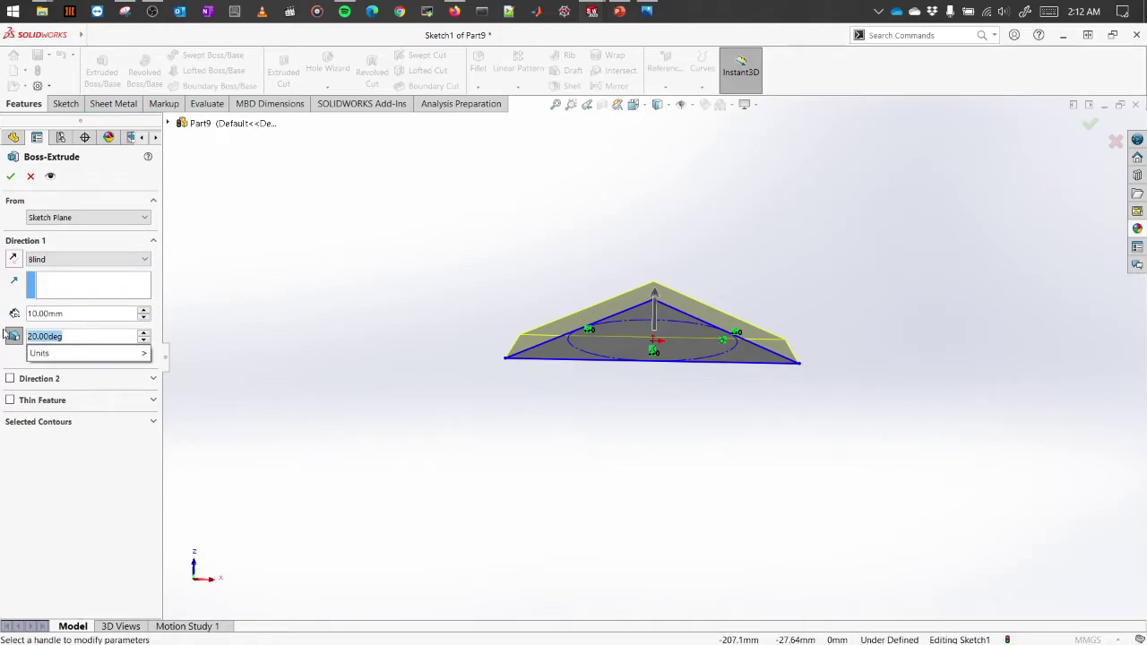
key("Return")
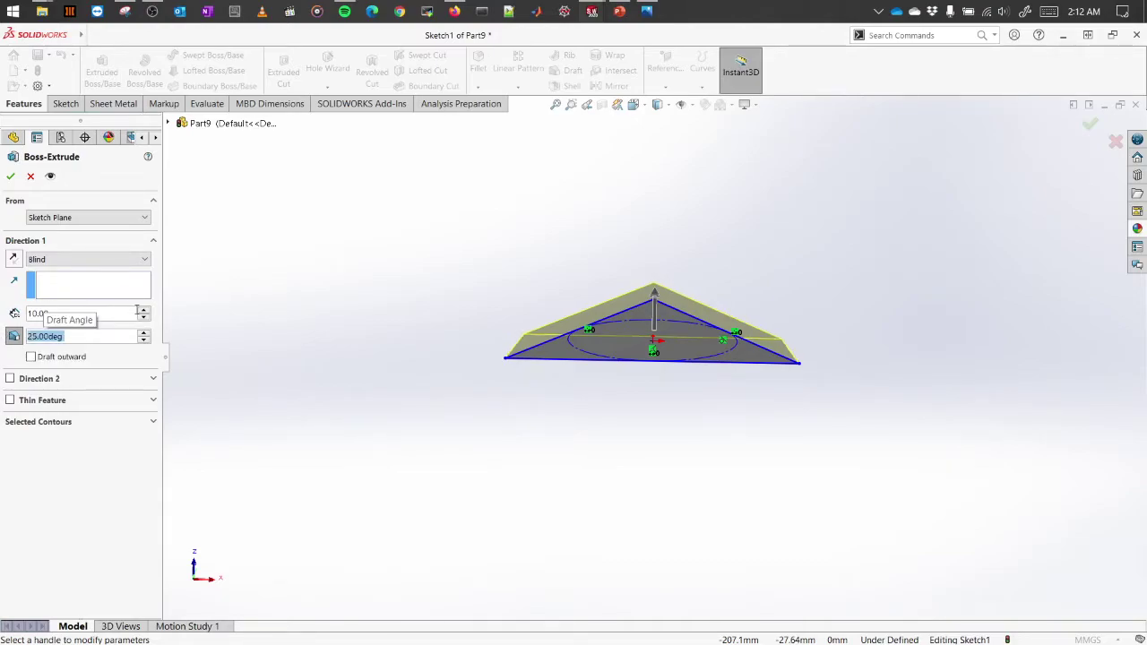
- Set the extrusion depth to 50 mm and finish the tapered boss
left_click(145, 310)
left_click(145, 311)
left_click(145, 311)
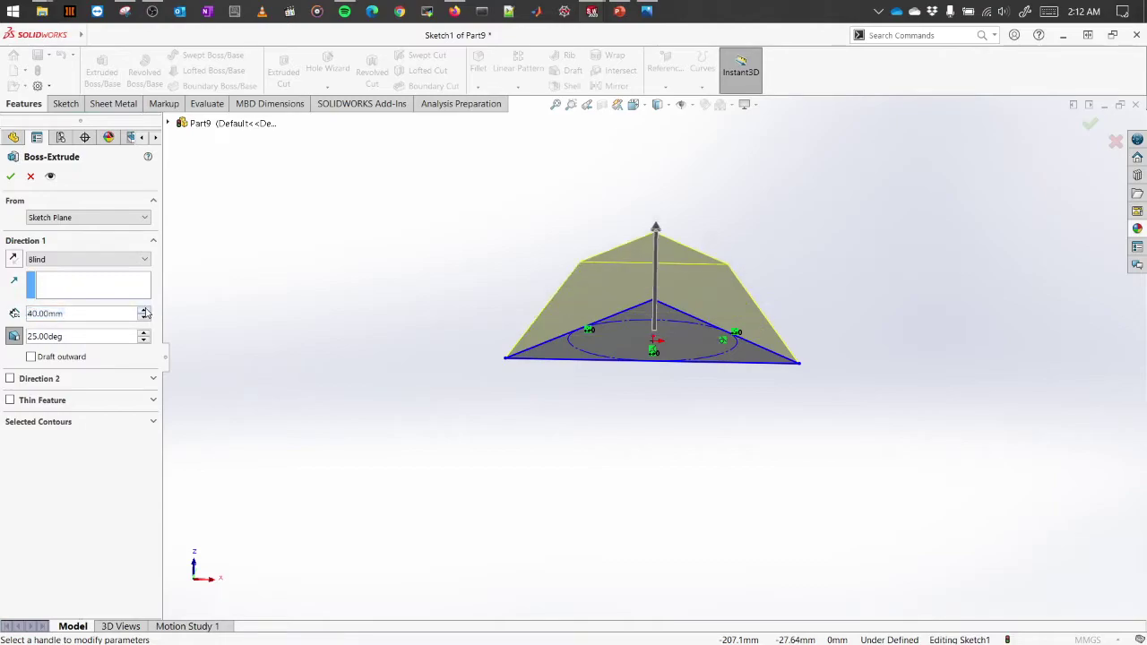
left_click(145, 310)
left_click(11, 176)
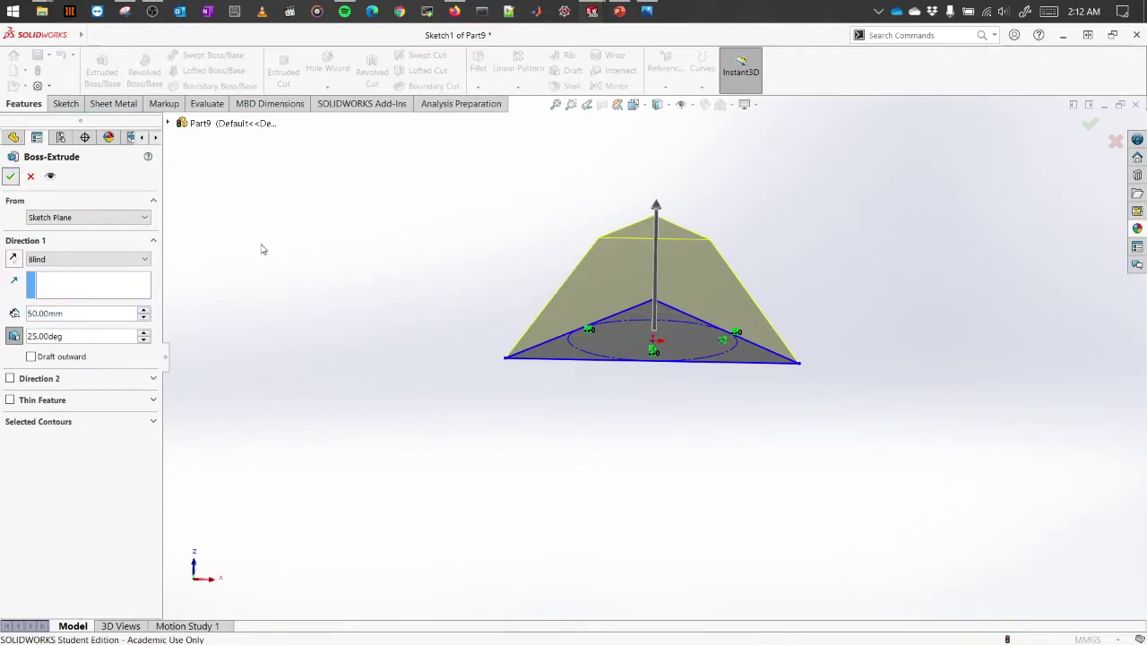
- Assign the material 1023 Carbon Steel Sheet (SS) to the part
middle_click_drag(885, 268, 401, 224)
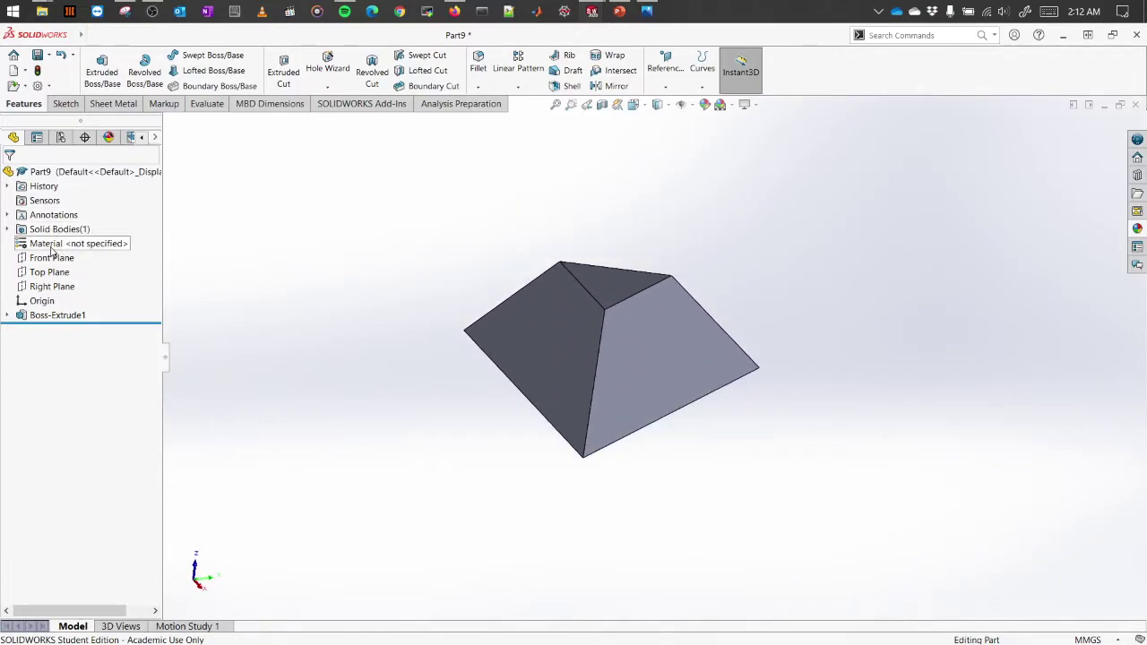
right_click(51, 250)
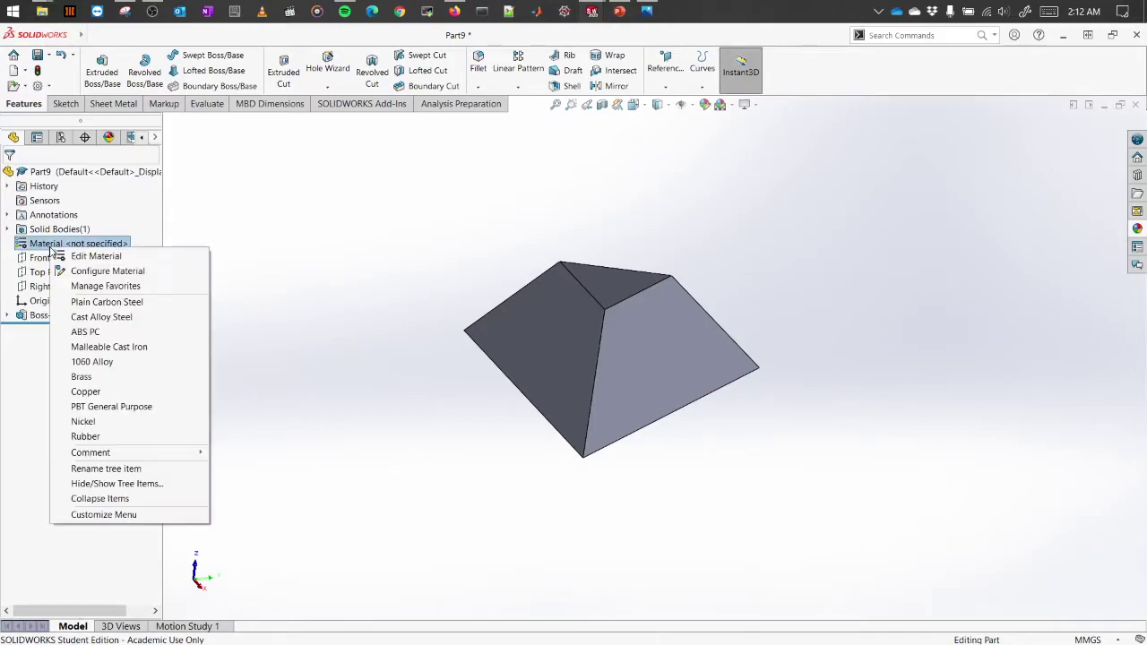
left_click(105, 259)
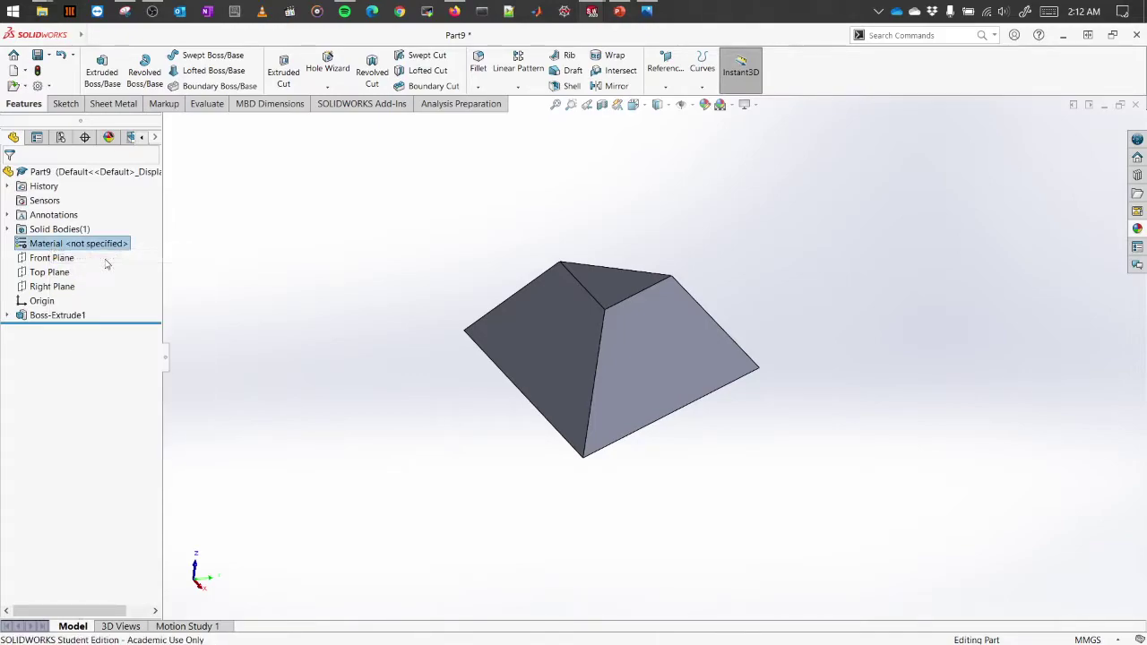
left_click(432, 204)
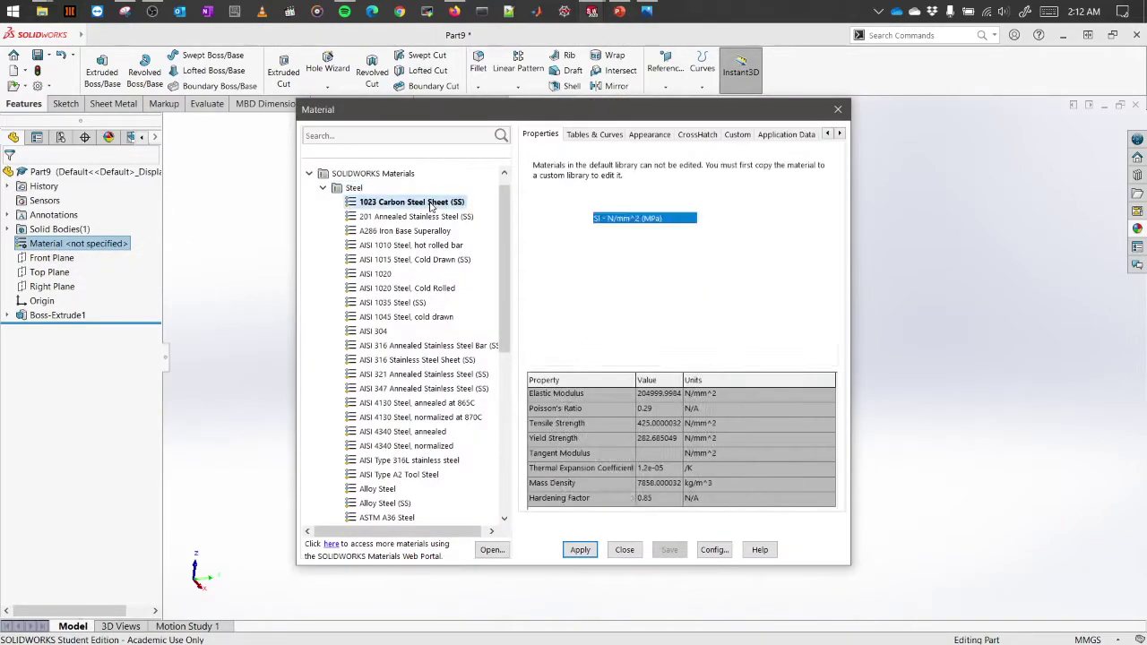
left_click(579, 550)
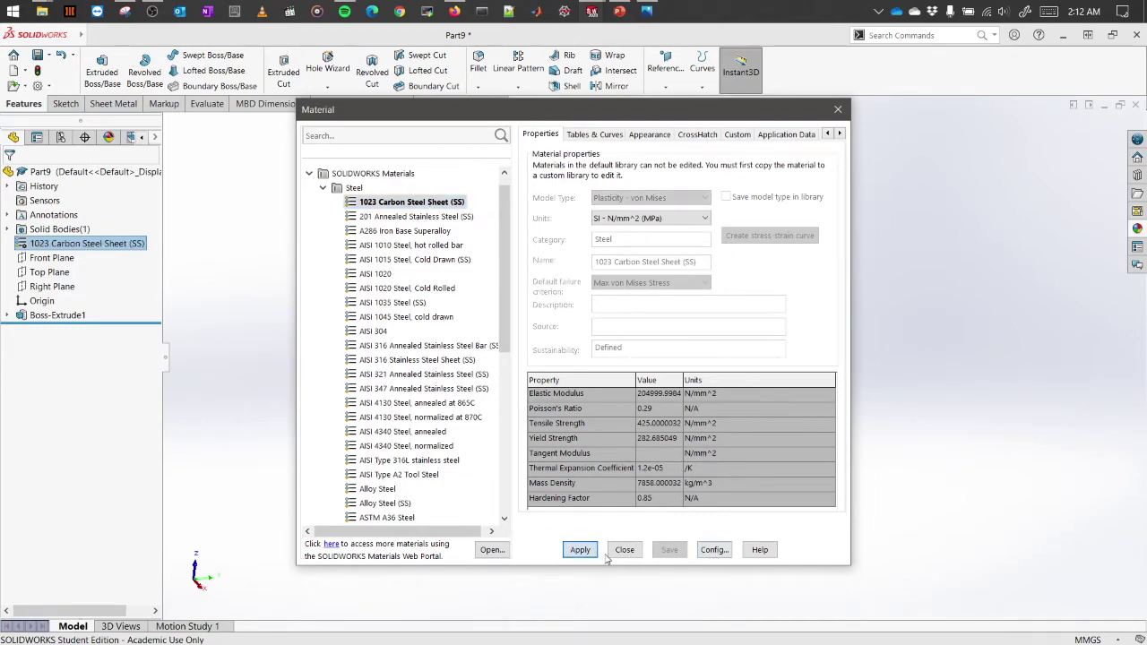
left_click(624, 550)
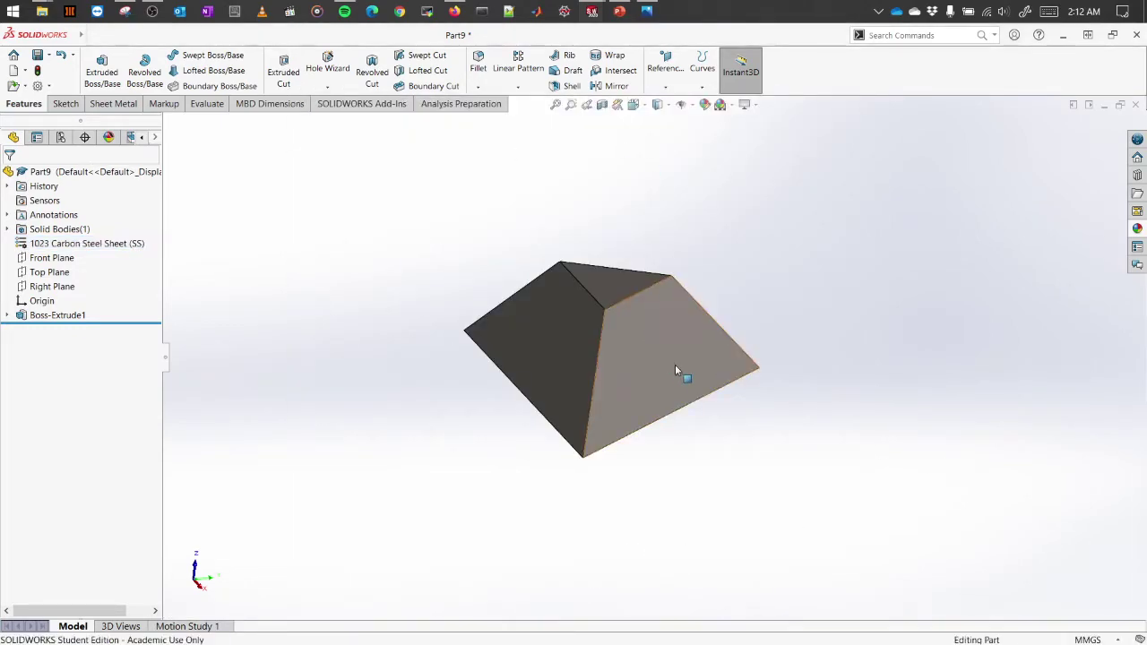
- Apply the translucent plastic appearance from the Plastic appearances to the extruded feature
left_click(1137, 228)
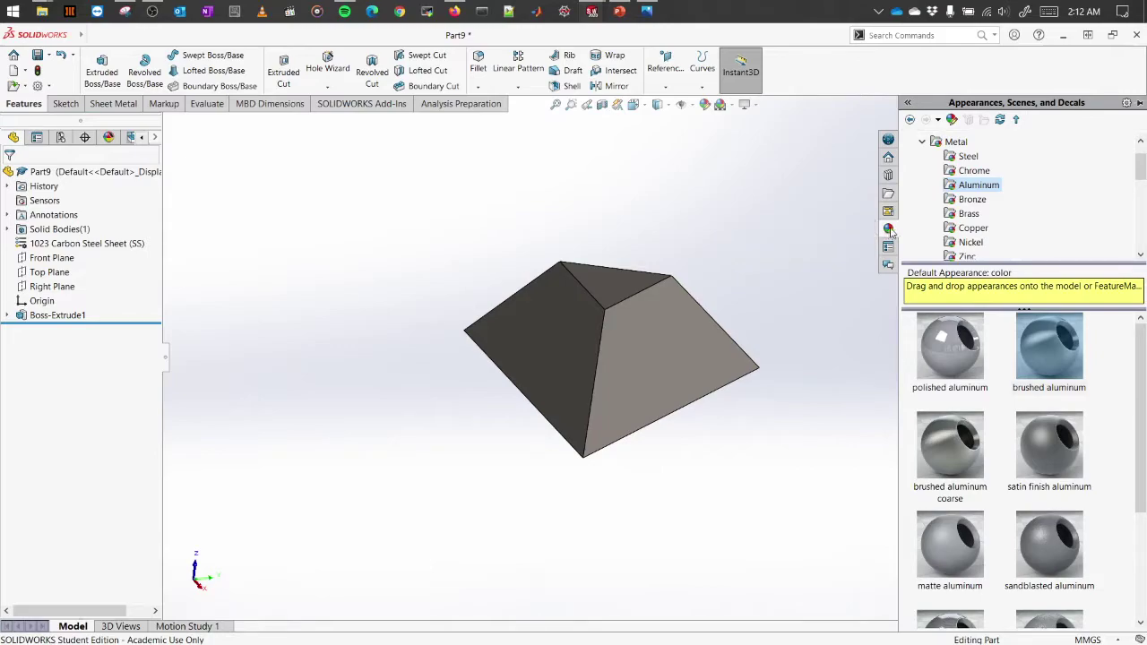
scroll(927, 204, "up", 1)
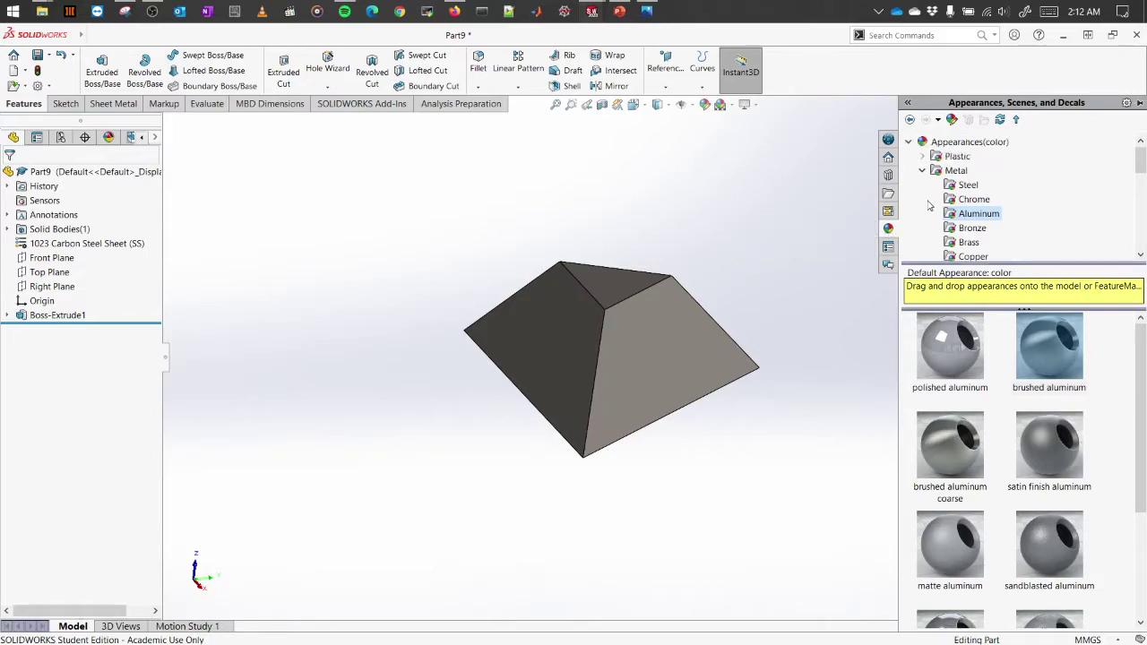
left_click(956, 156)
scroll(1044, 489, "down", 3)
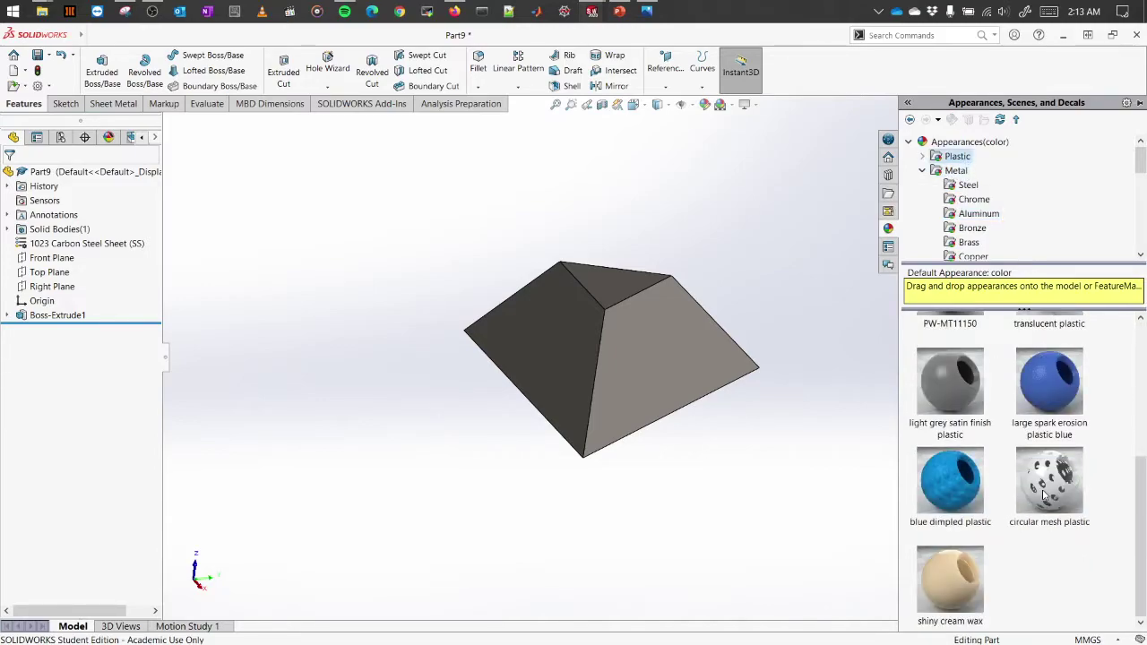
scroll(1133, 486, "up", 3)
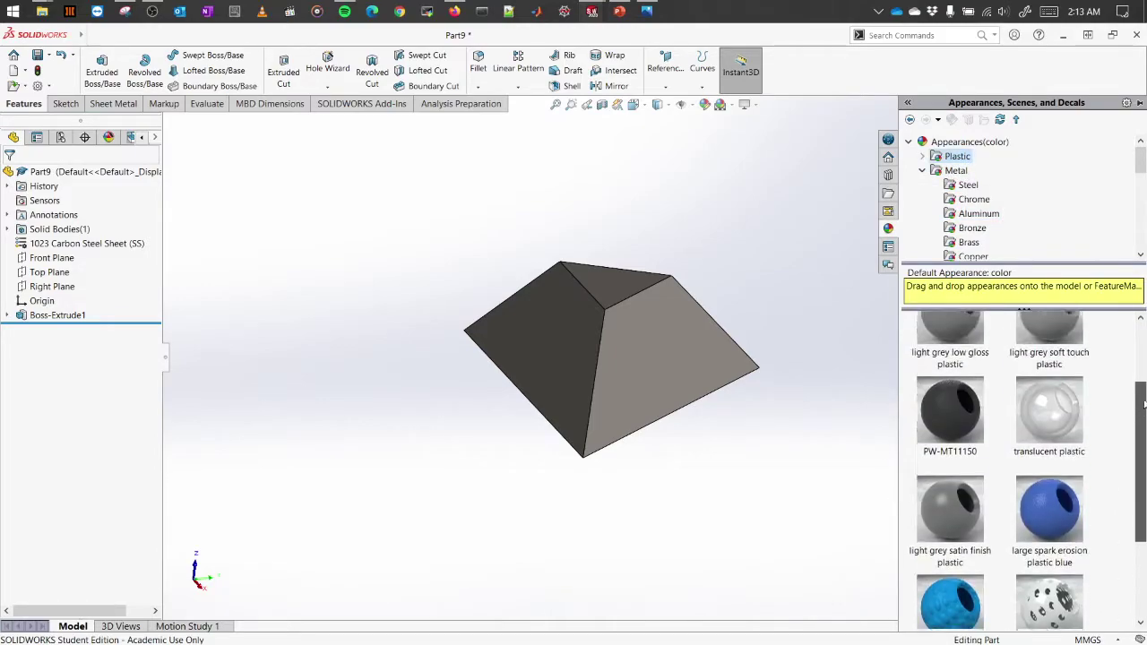
mouse_move(1062, 480)
left_mouse_down()
mouse_move(717, 392)
mouse_move(51, 281)
mouse_move(63, 321)
mouse_move(158, 311)
mouse_move(285, 253)
mouse_move(54, 319)
left_mouse_up()
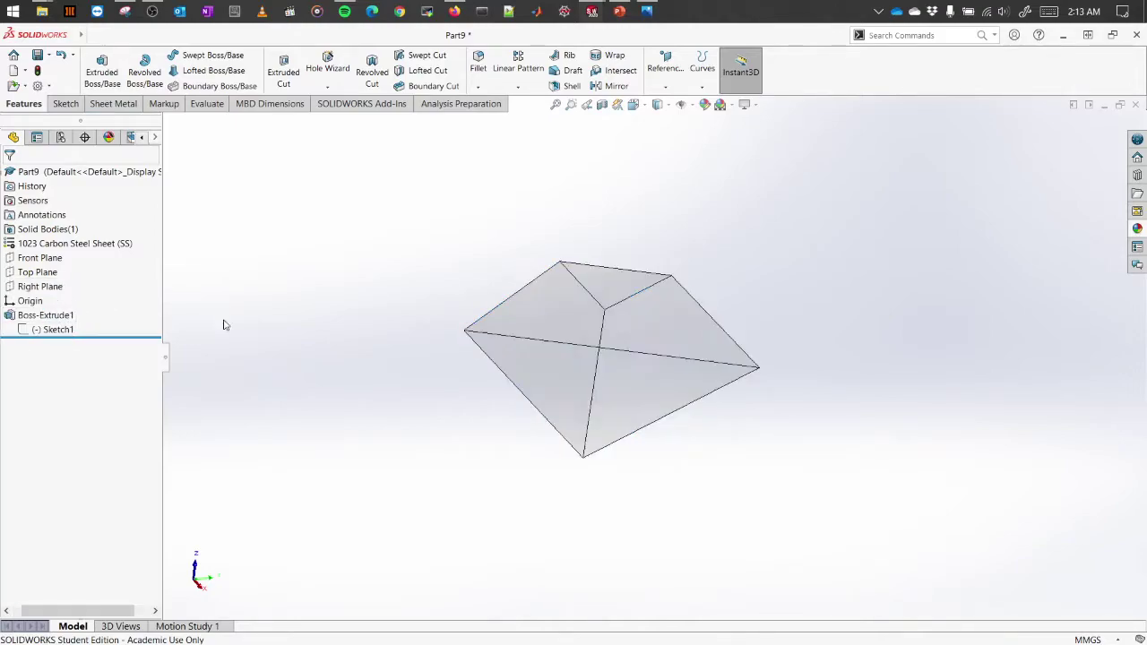
- Start a new sketch on the large triangular base face of the tapered solid
middle_click_drag(466, 491, 388, 516)
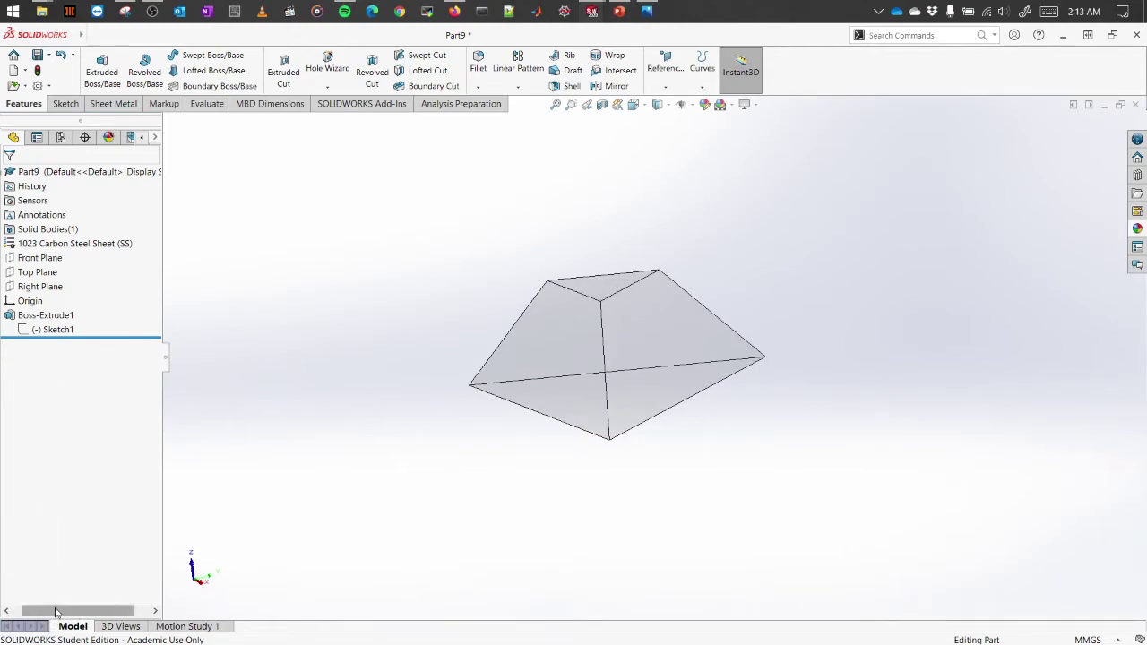
middle_click_drag(481, 458, 506, 469)
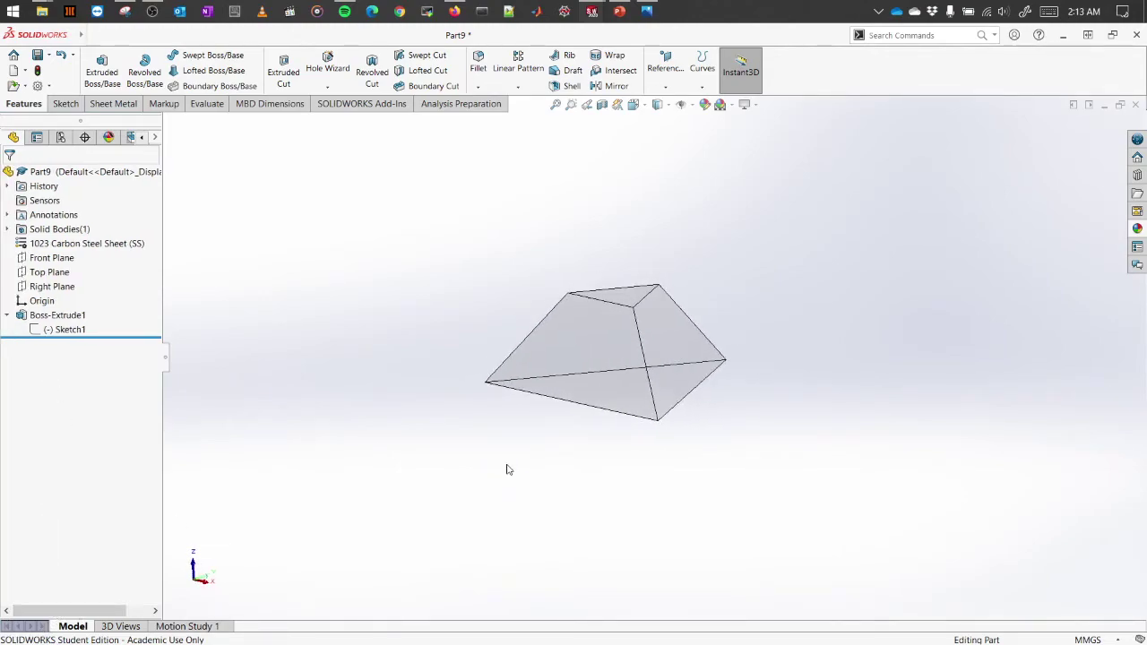
scroll(825, 302, "down", 2)
middle_click_drag(568, 533, 634, 319)
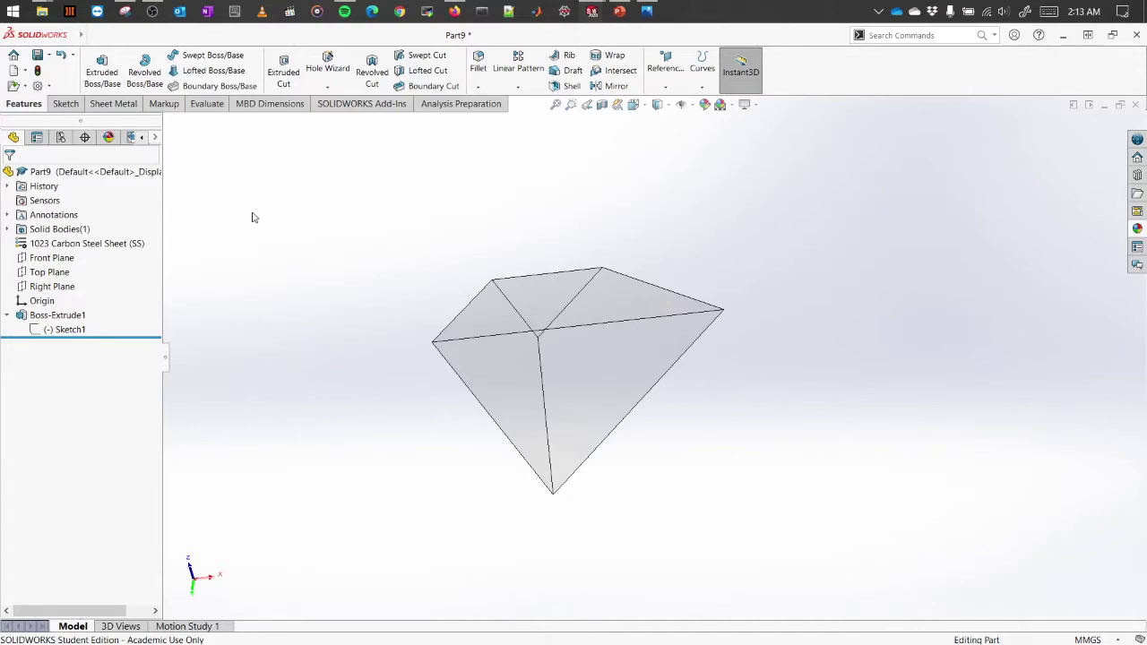
middle_click_drag(293, 267, 266, 202)
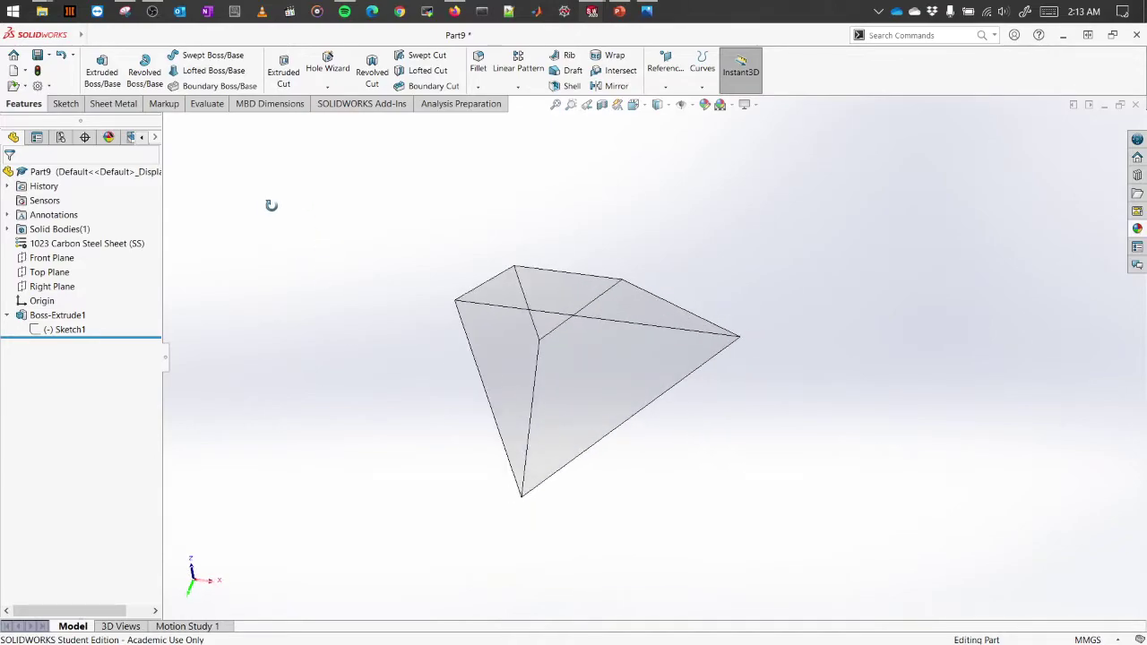
left_click(624, 366)
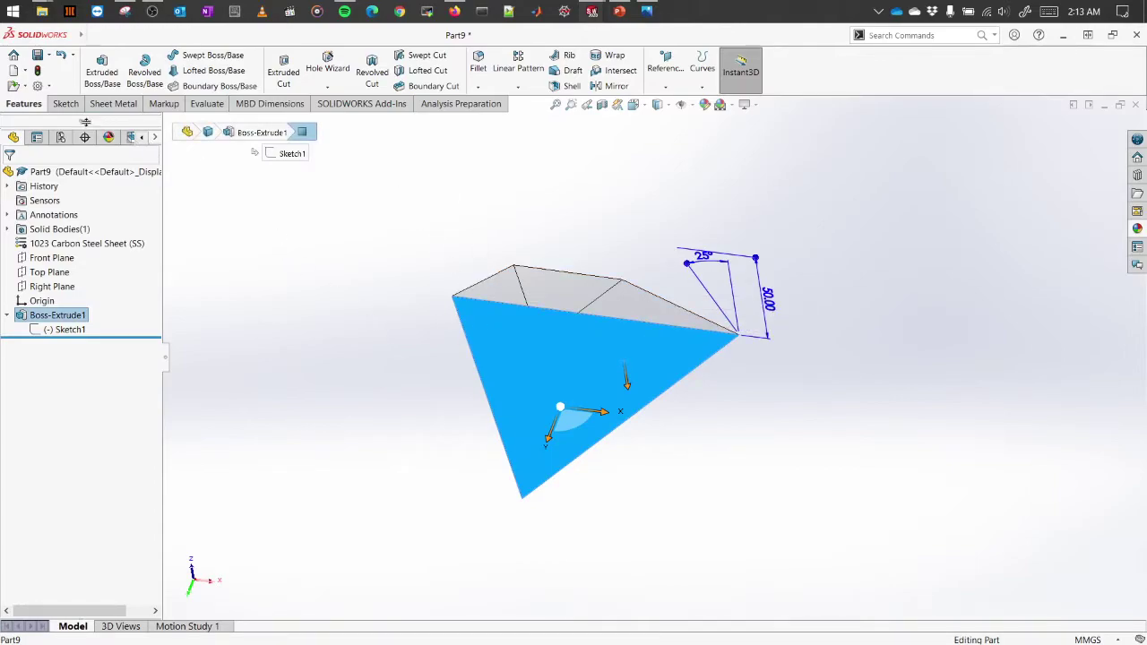
left_click(64, 104)
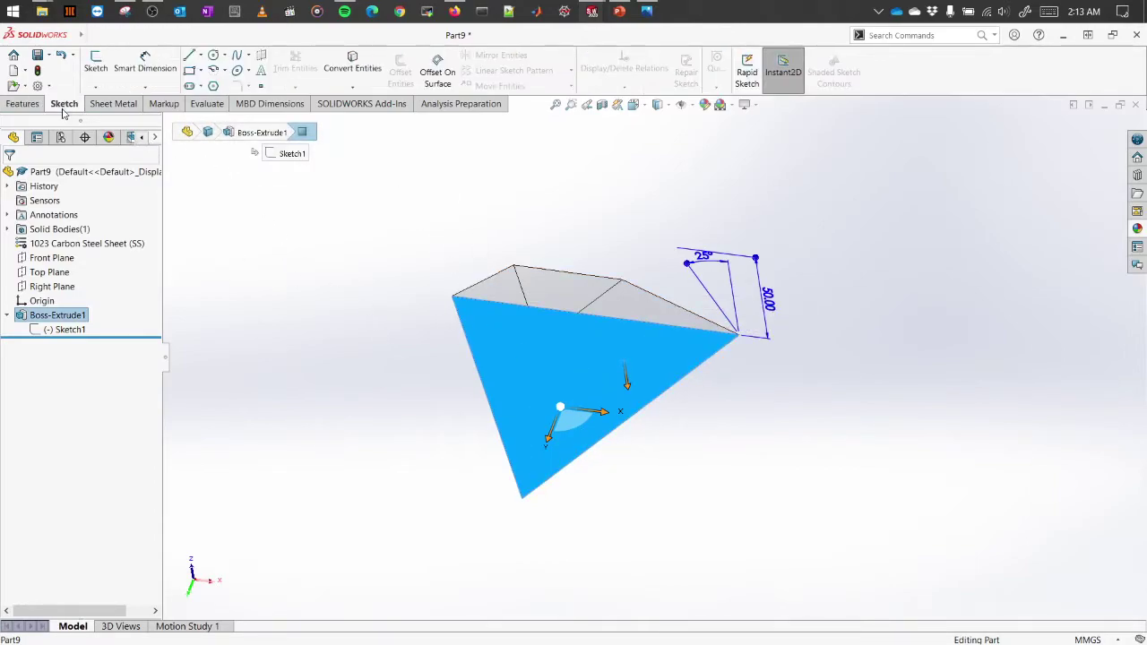
left_click(99, 69)
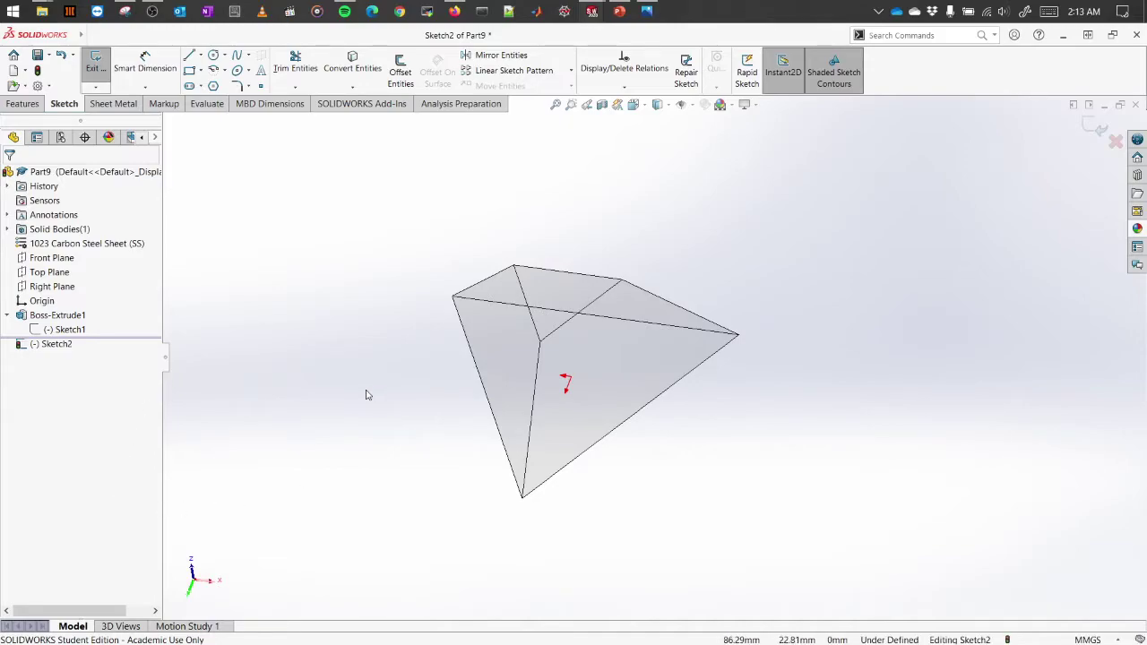
- Offset the three edges of the triangular base face inward by 5 mm
left_click(551, 309)
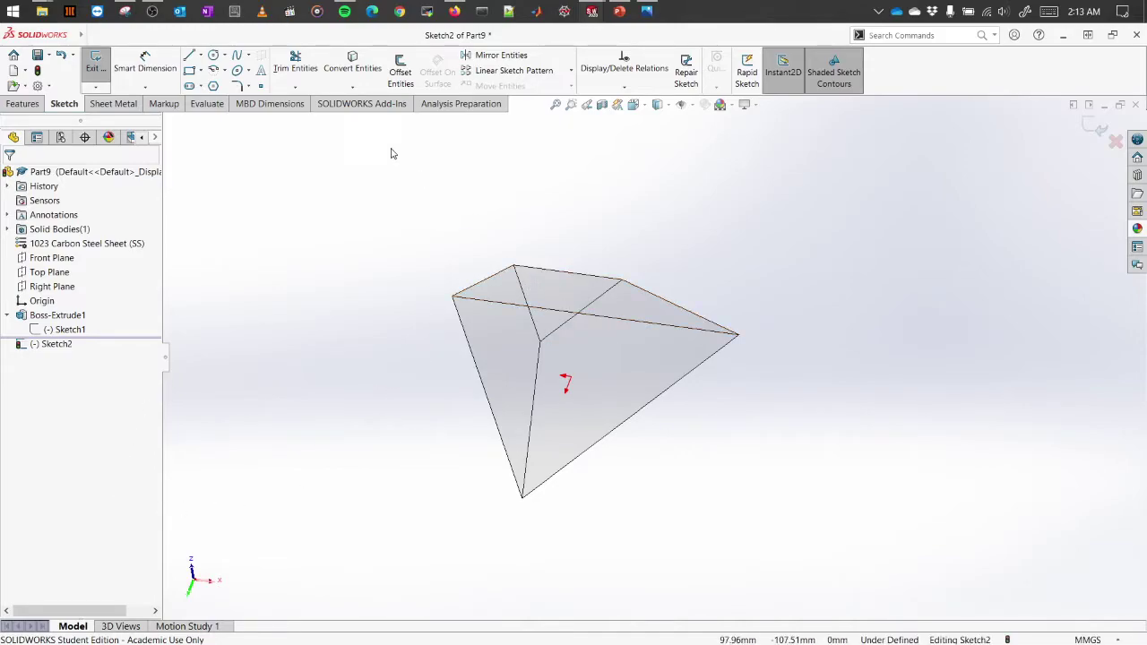
left_click(401, 73)
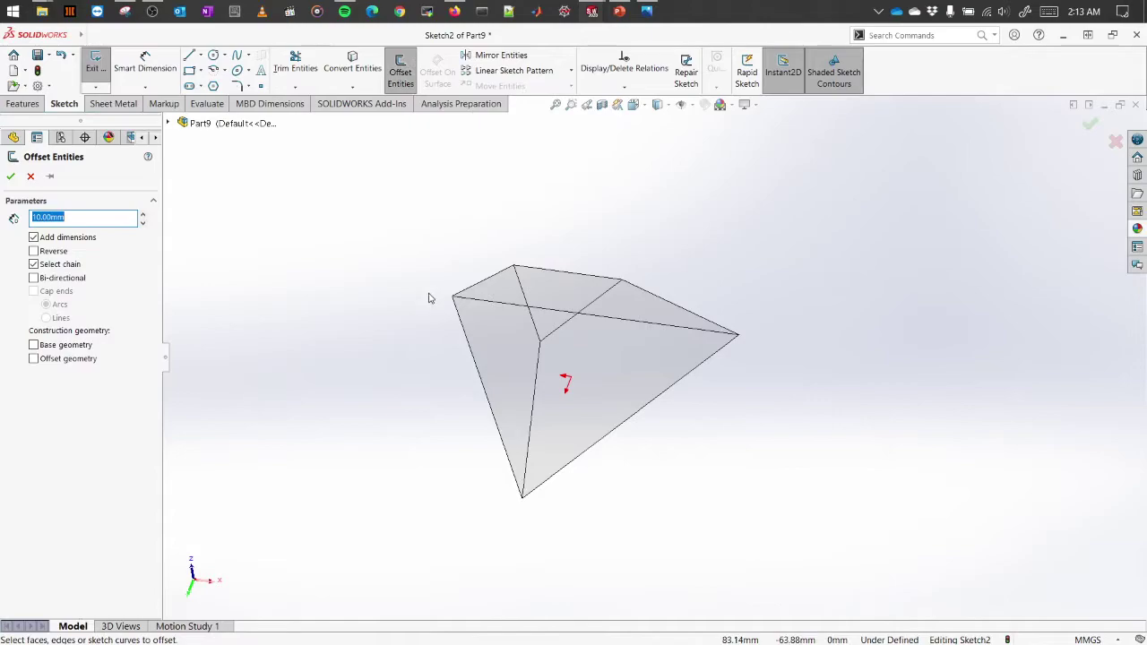
left_click(535, 312)
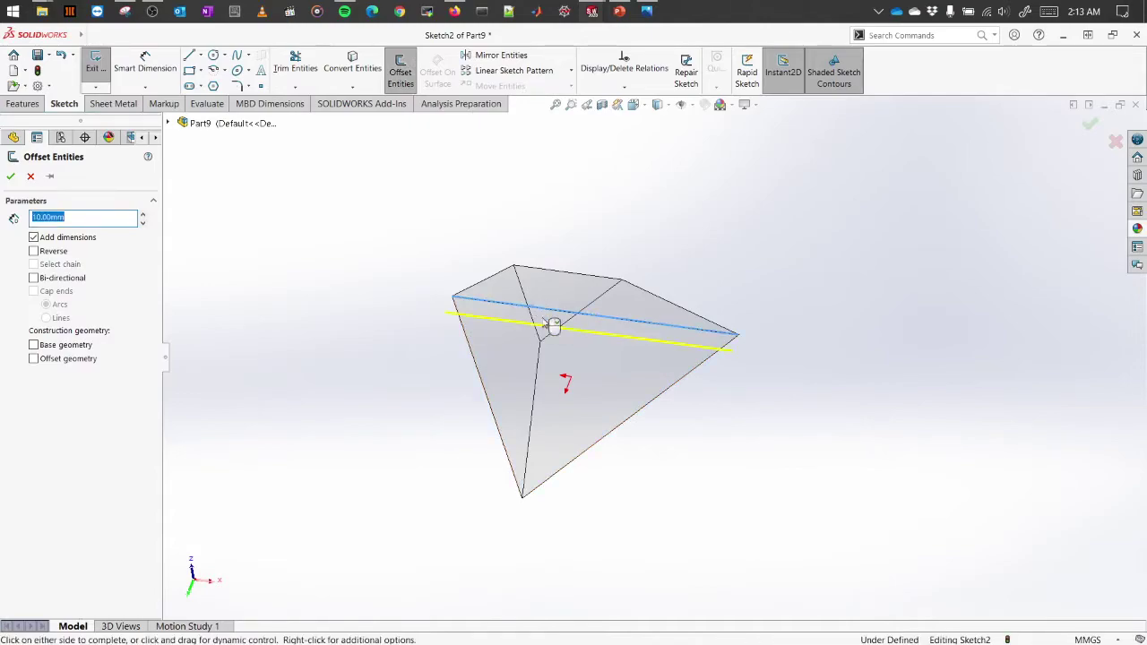
left_click(484, 391)
left_click(613, 438)
middle_click_drag(479, 401, 480, 351)
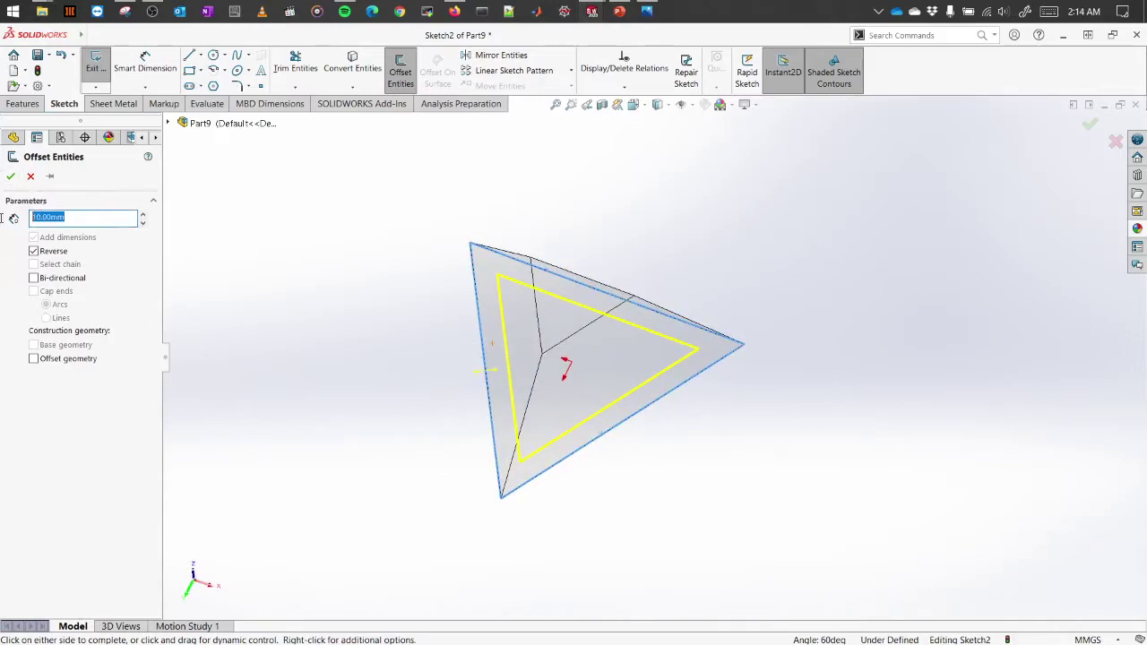
key("Return")
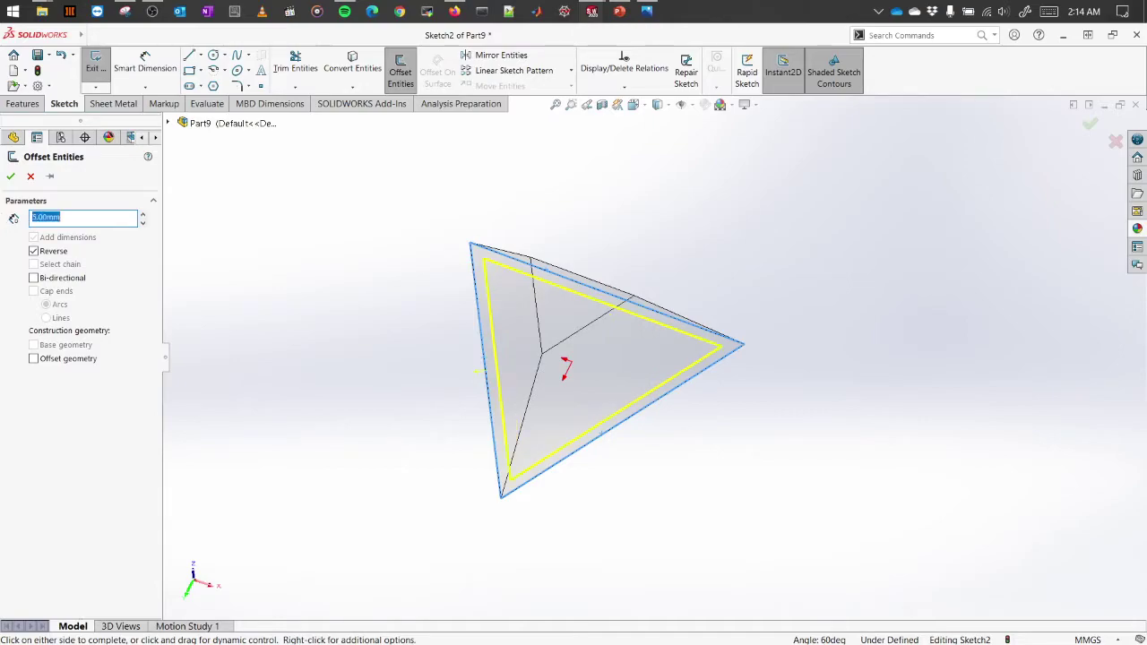
mouse_move(405, 440)
middle_mouse_down()
mouse_move(448, 391)
mouse_move(439, 400)
mouse_move(592, 346)
mouse_move(510, 356)
mouse_move(636, 310)
mouse_move(474, 299)
mouse_move(469, 313)
middle_mouse_up()
left_click(9, 176)
- Create a sheet metal base flange from the offset triangle sketch, with its thickness direction reversed
middle_click_drag(511, 403, 647, 350)
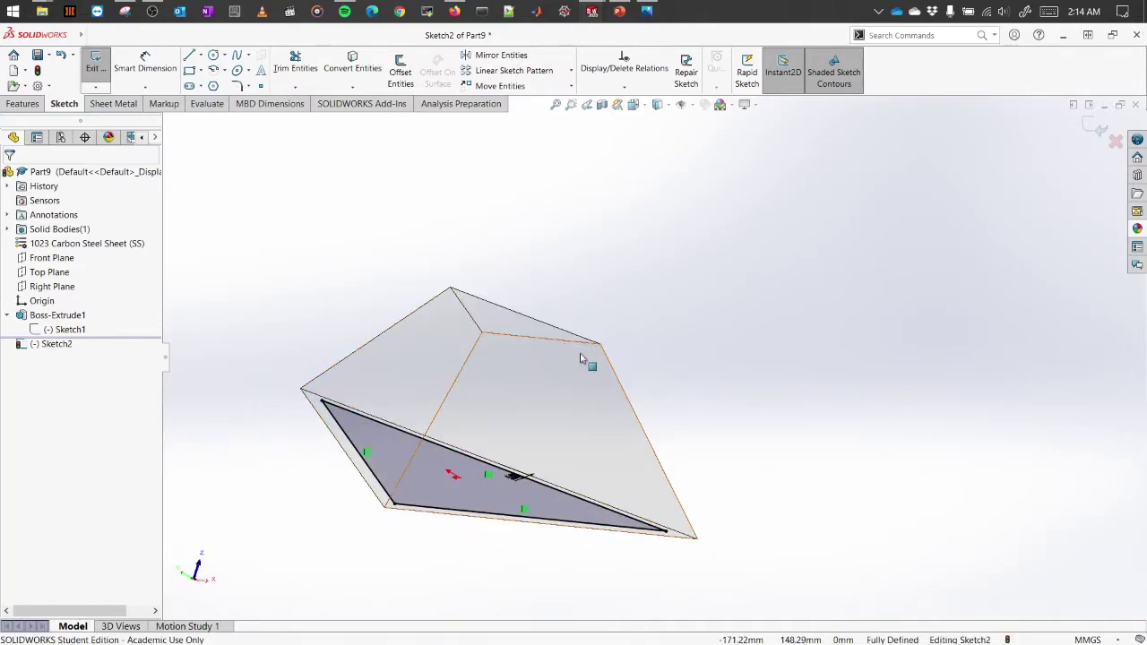
middle_click_drag(665, 379, 678, 264)
middle_click_drag(680, 304, 683, 315)
middle_click_drag(689, 357, 719, 290)
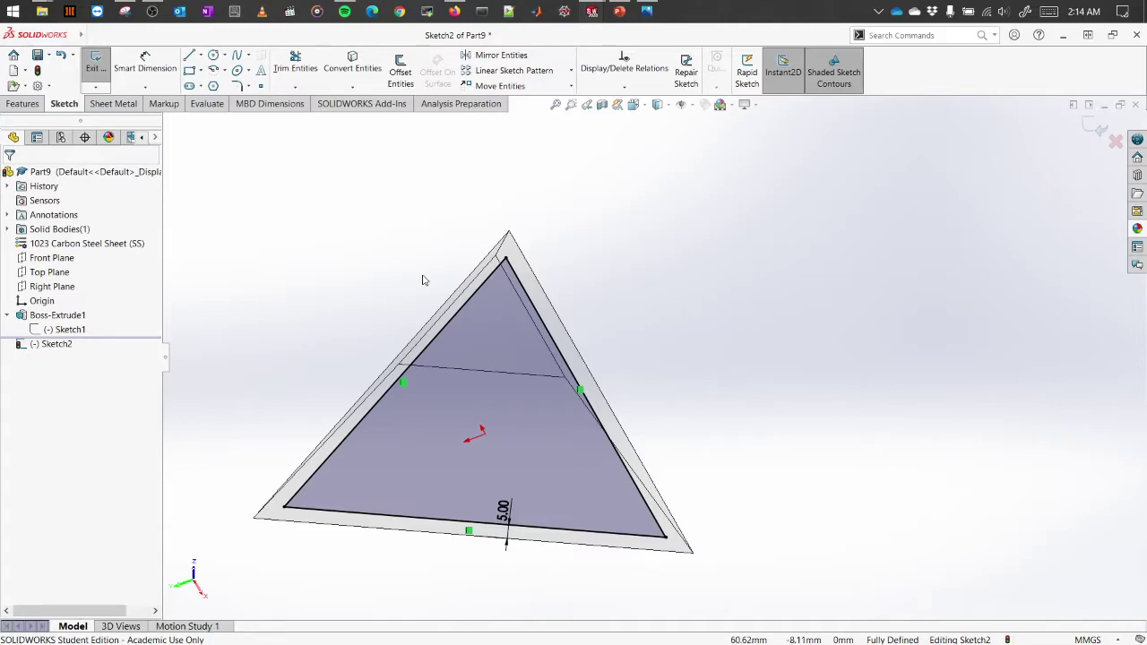
left_click(106, 104)
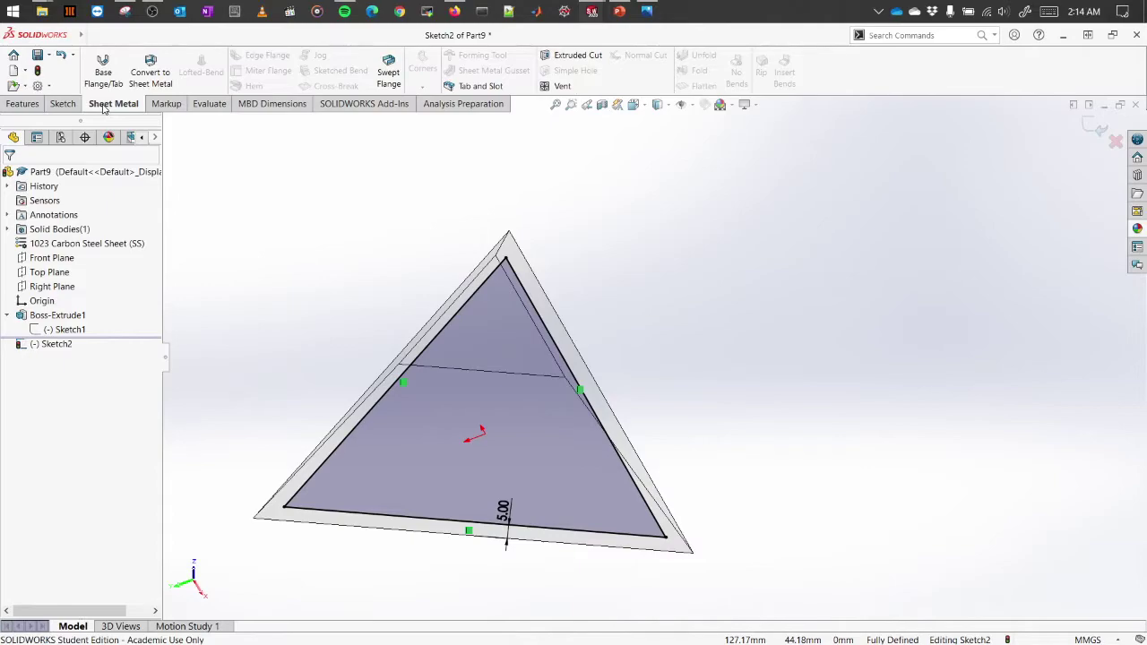
left_click(103, 77)
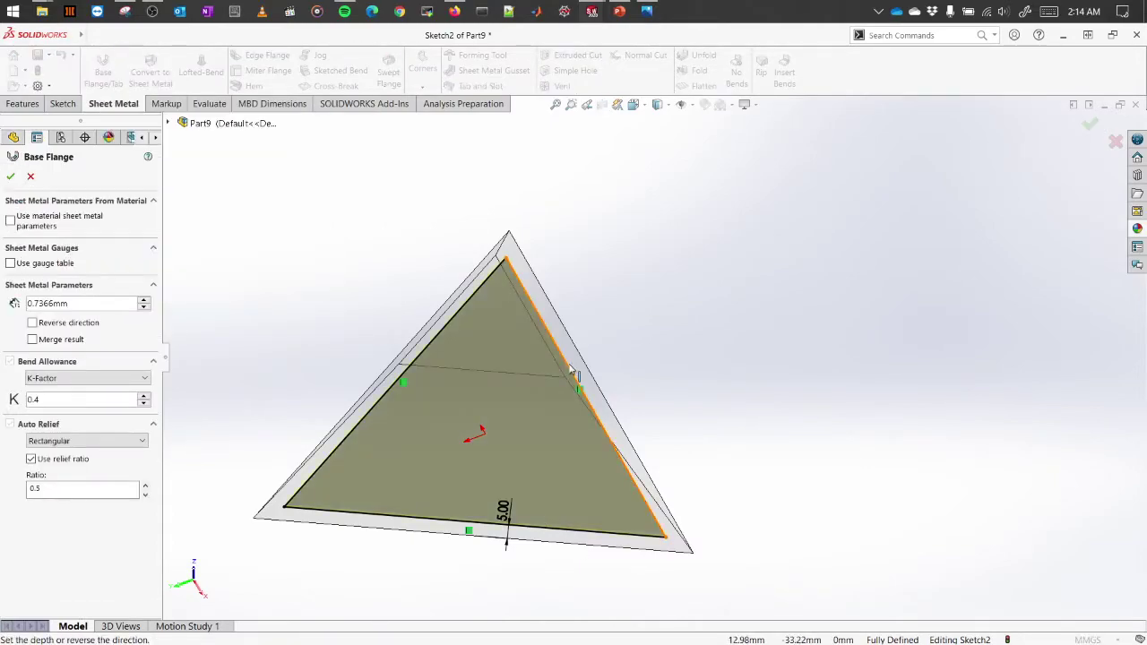
middle_click_drag(884, 391, 665, 248)
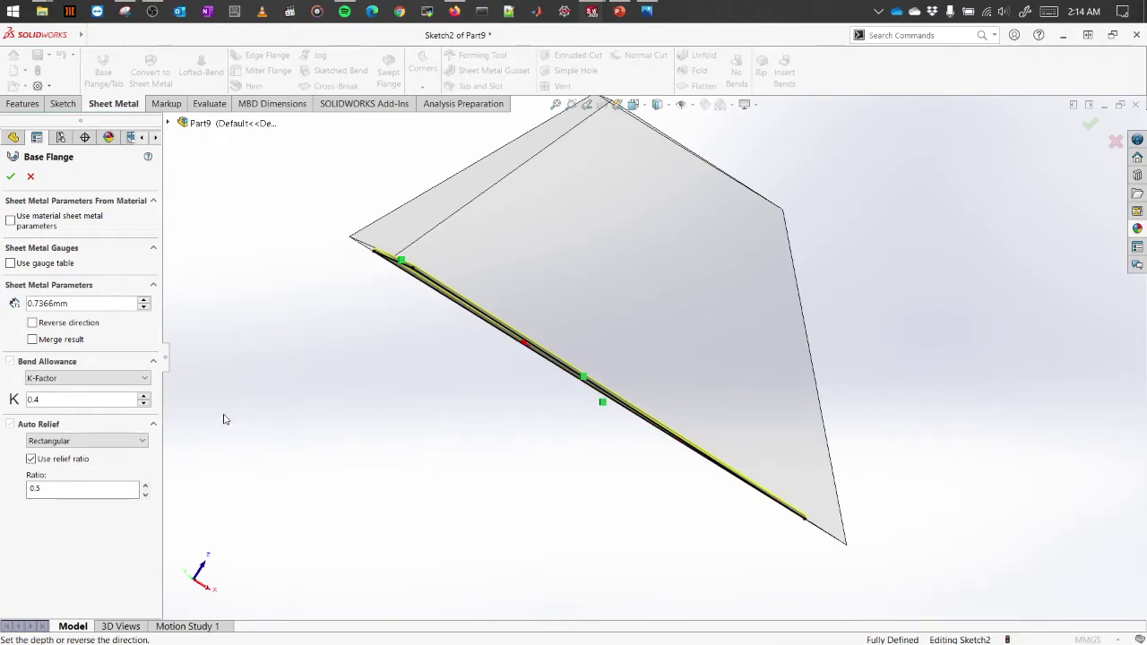
left_click(33, 323)
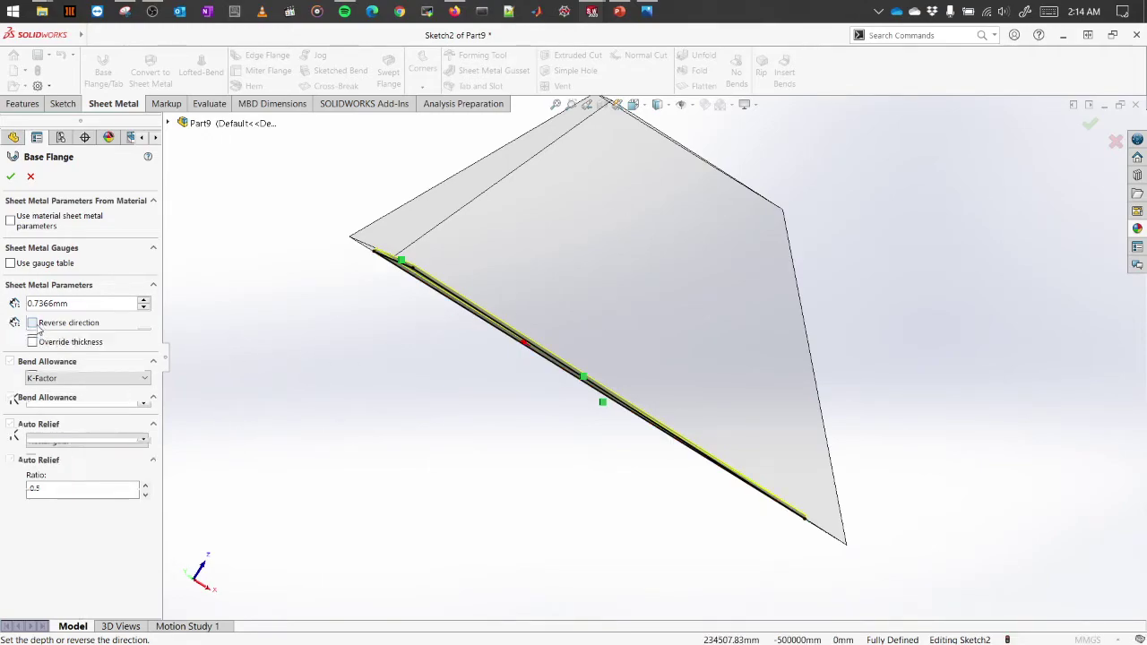
left_click(11, 179)
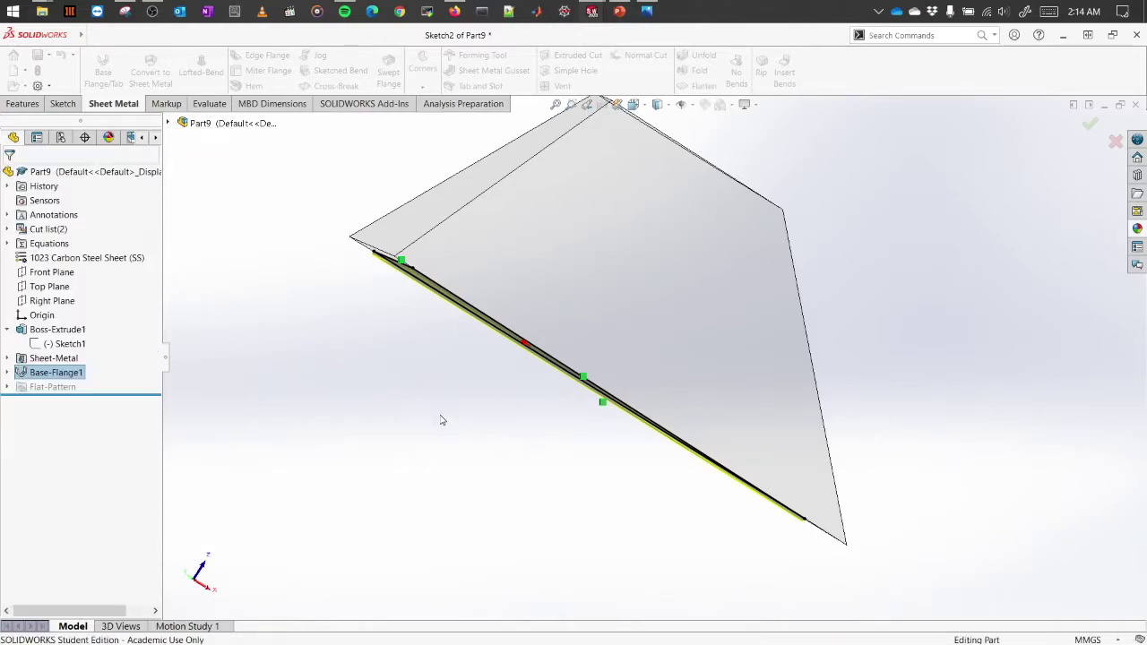
- Start an edge flange on one edge of the triangular plate, with an 11 mm blind length pointing away from the solid
middle_click_drag(515, 412, 528, 382)
scroll(528, 381, "up", 3)
middle_click_drag(809, 483, 568, 350)
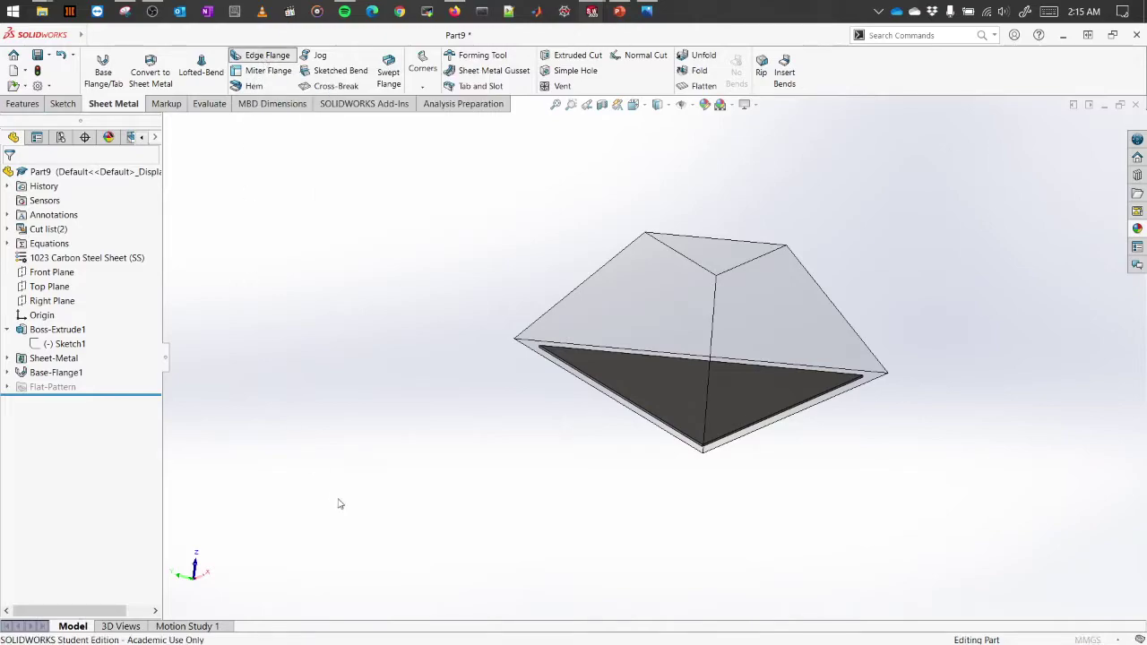
middle_click_drag(338, 502, 416, 338)
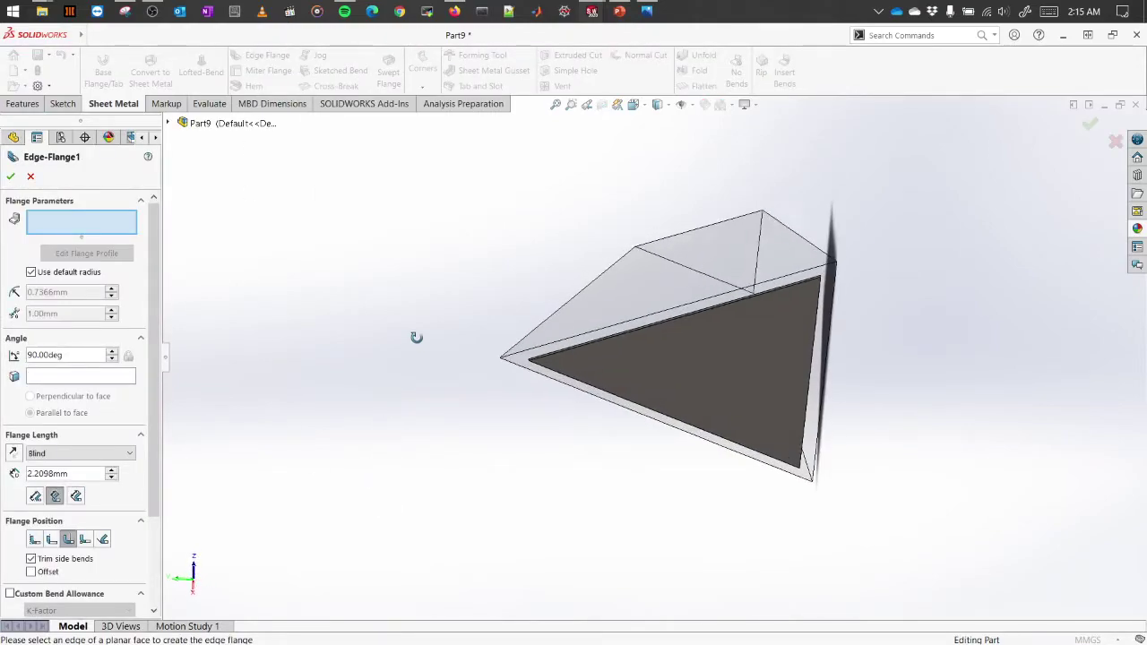
scroll(730, 269, "down", 2)
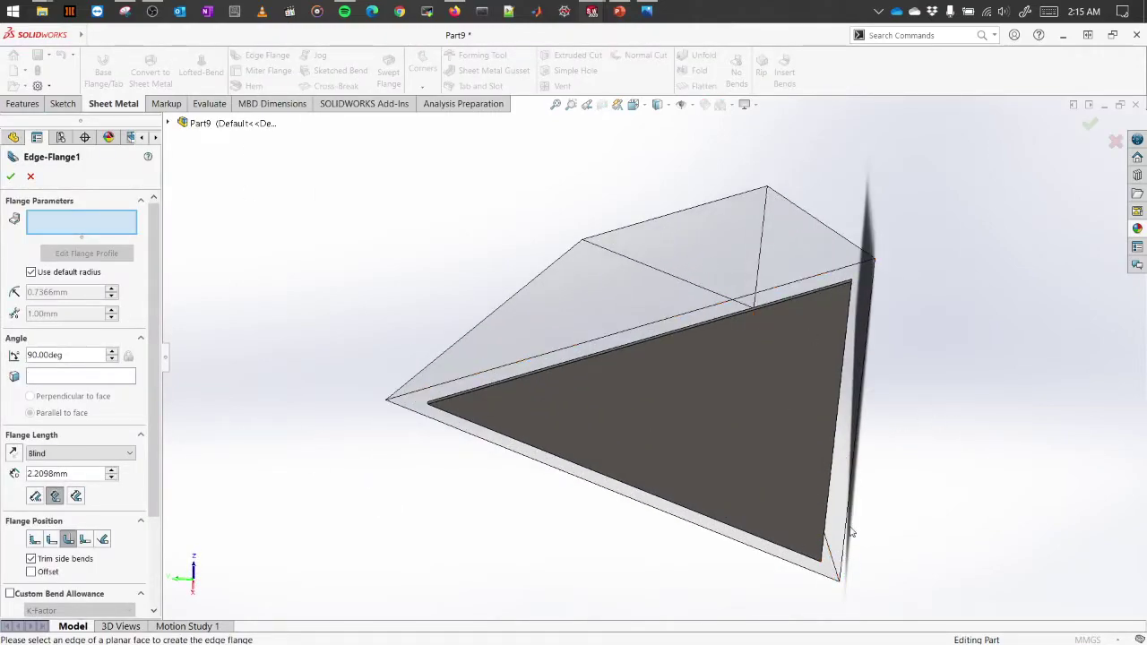
scroll(676, 344, "down", 3)
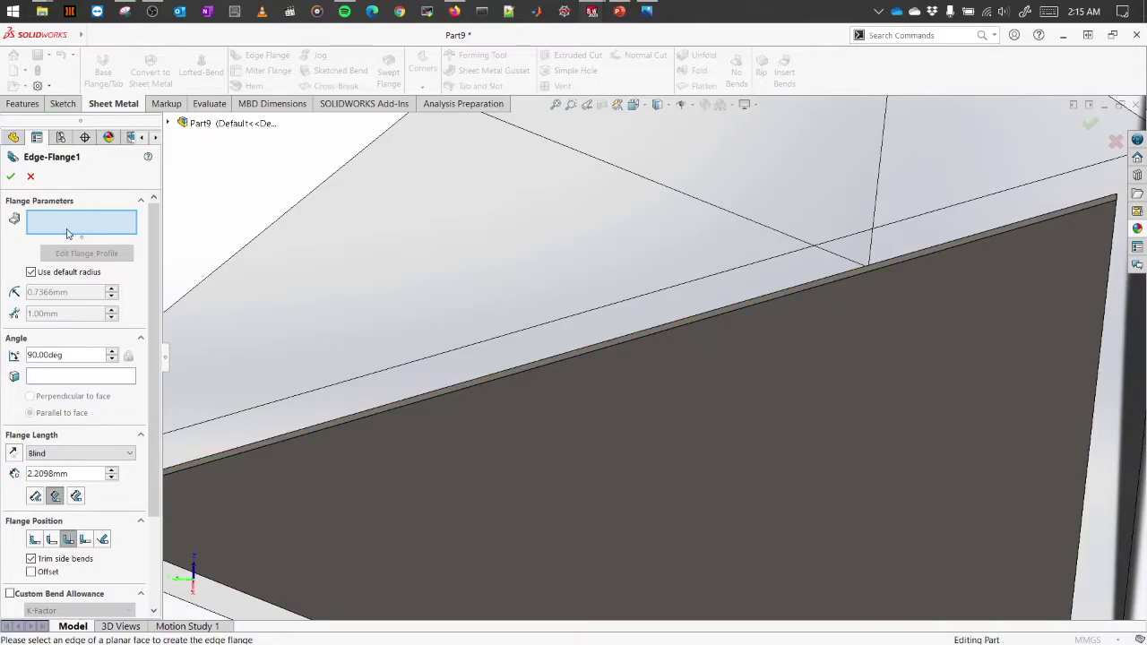
left_click(568, 358)
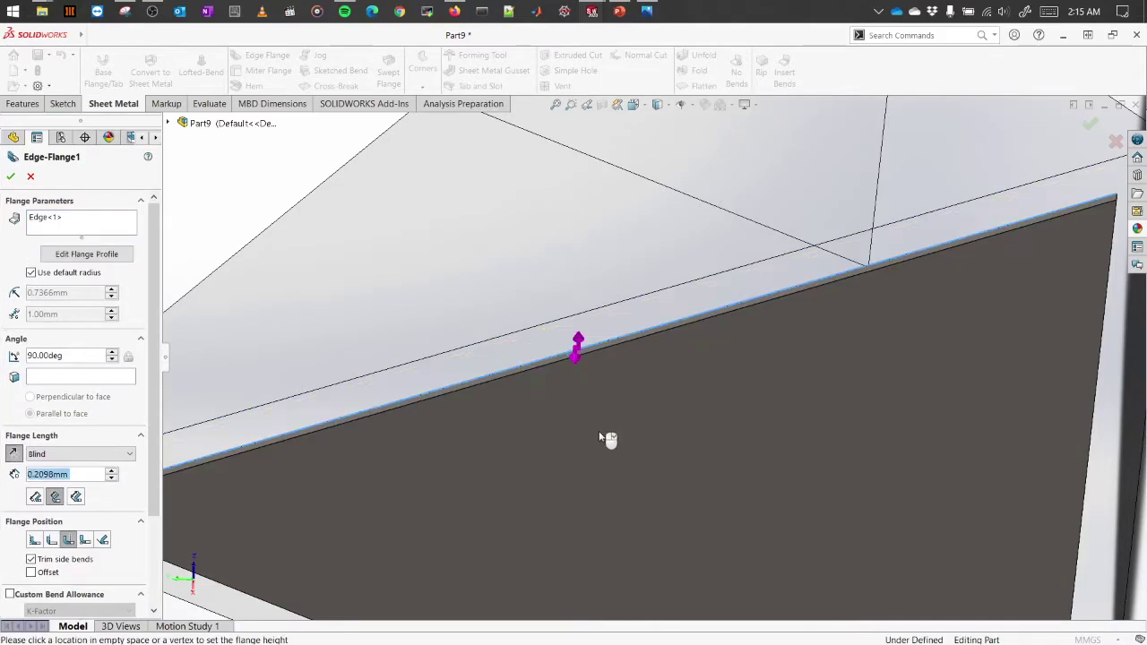
middle_click_drag(666, 417, 588, 493)
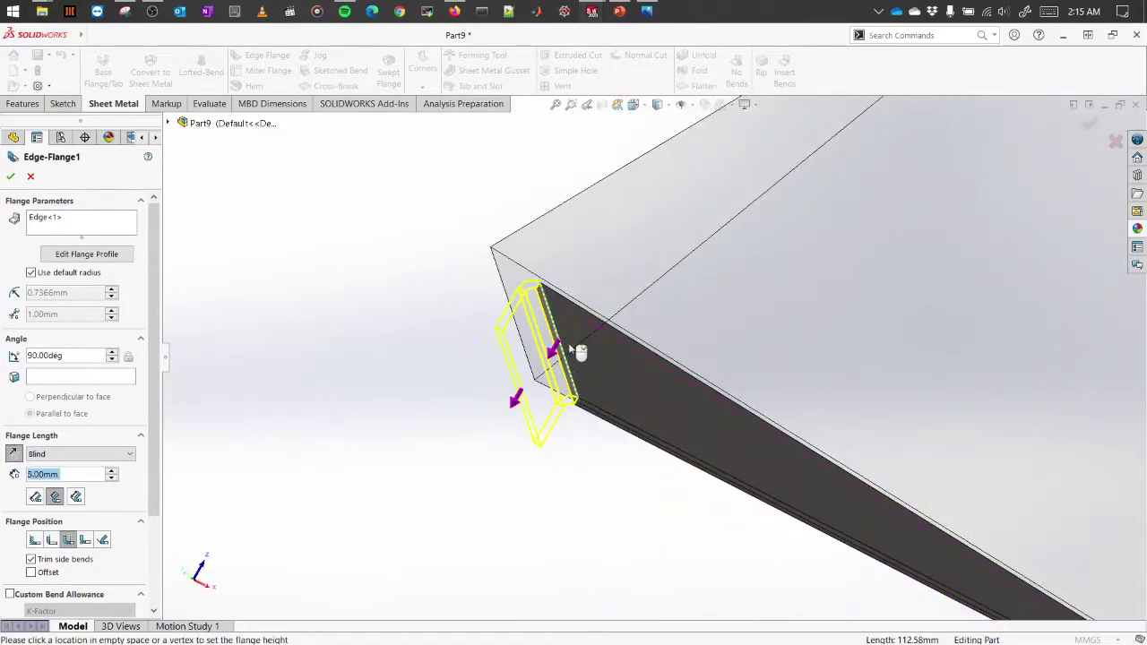
mouse_move(615, 491)
middle_mouse_down()
mouse_move(586, 455)
mouse_move(625, 479)
middle_mouse_up()
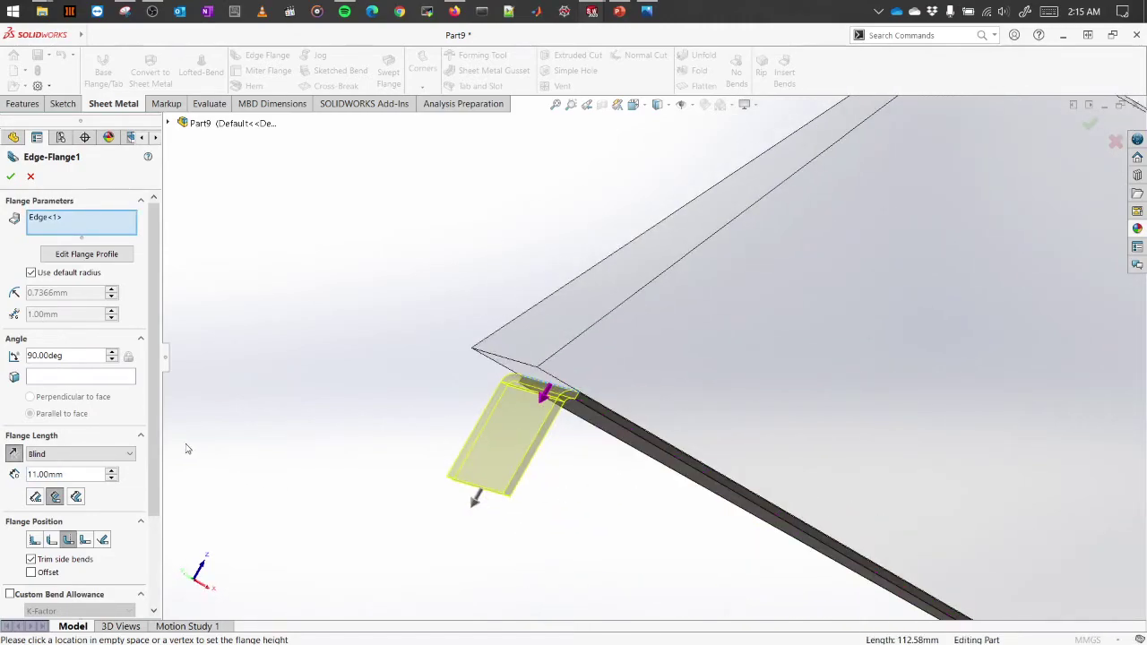
- Enable the offset option for the edge flange's position
left_click_drag(153, 427, 149, 528)
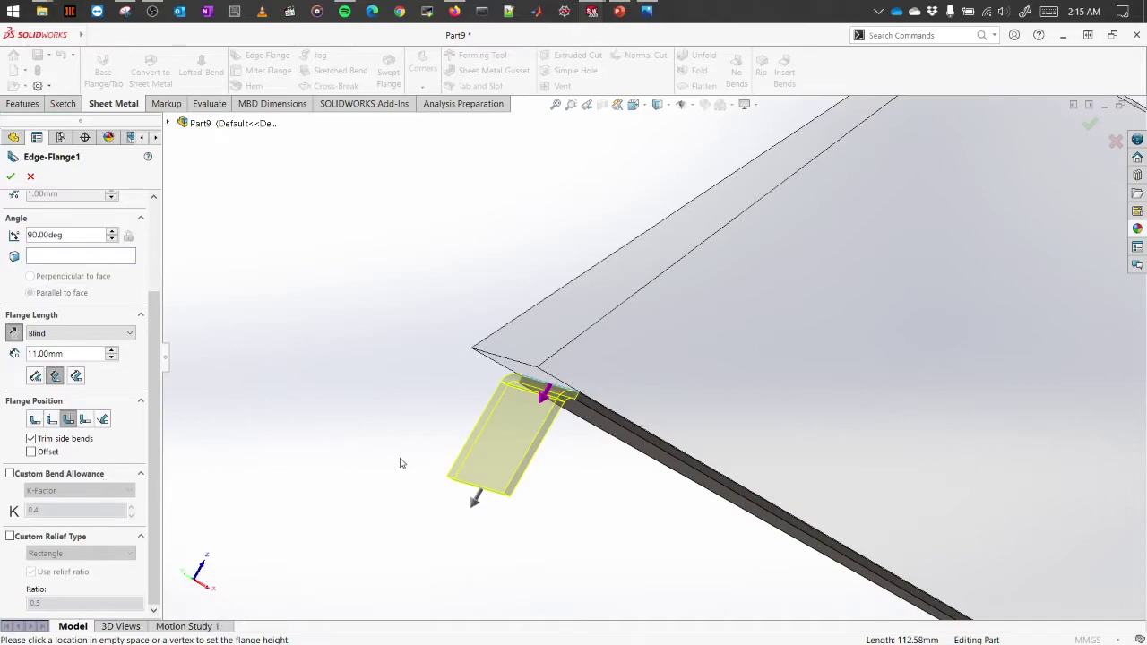
key("Left")
key("Left")
key("Left")
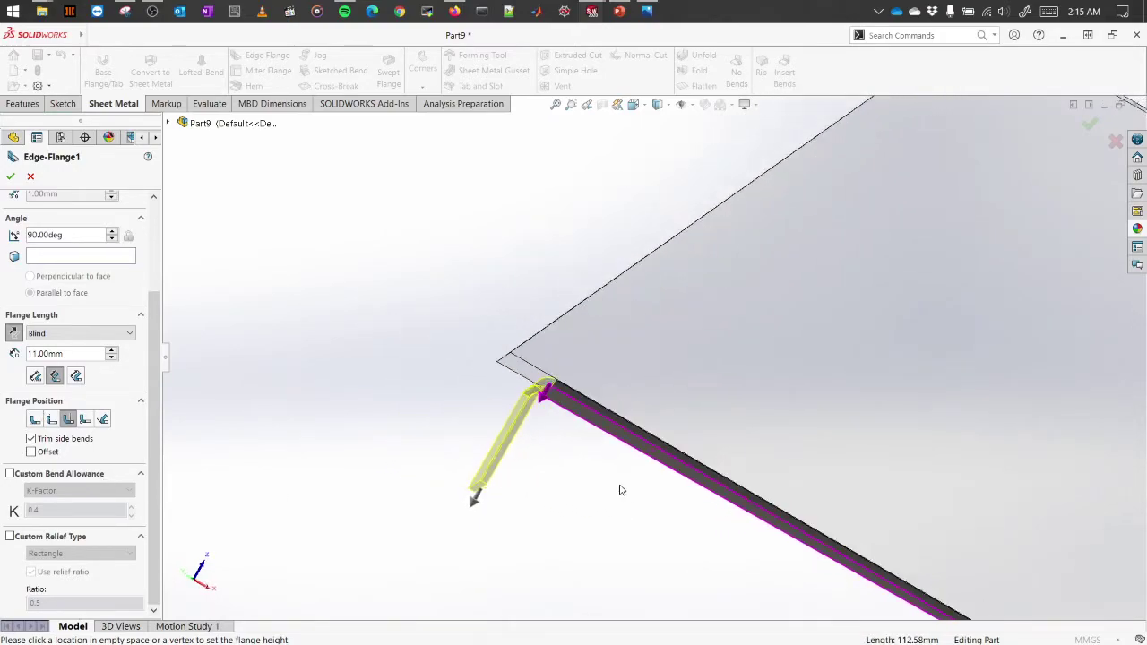
key("Left")
key("Left")
key("Left")
key("Left")
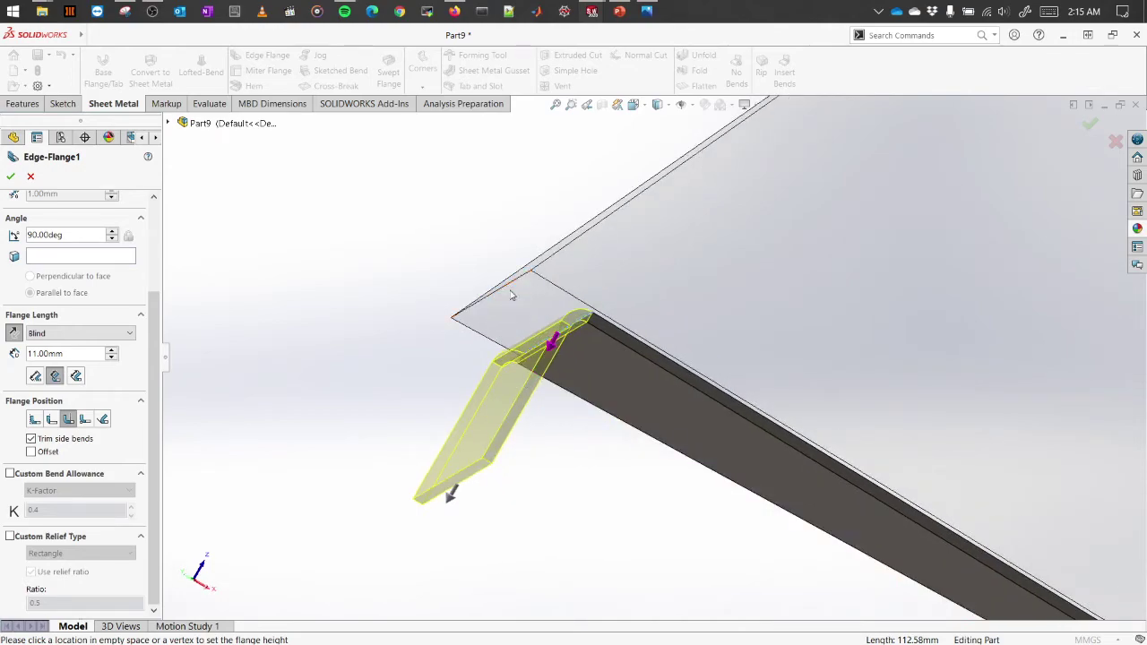
middle_click_drag(547, 433, 571, 482)
middle_click_drag(679, 525, 678, 497)
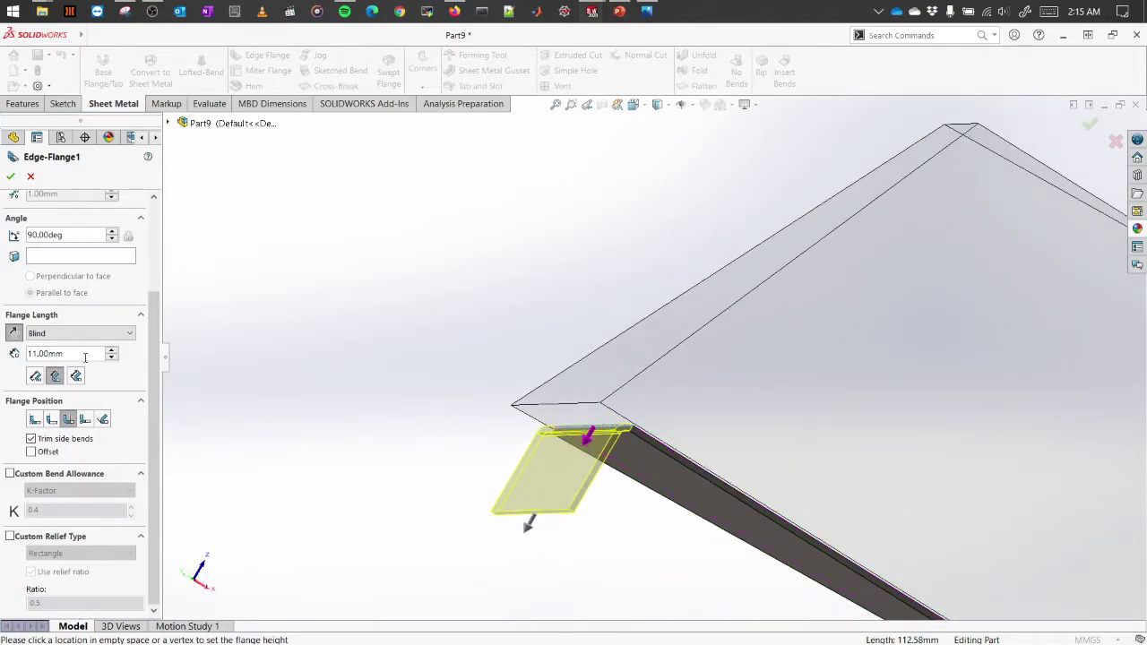
left_click(49, 454)
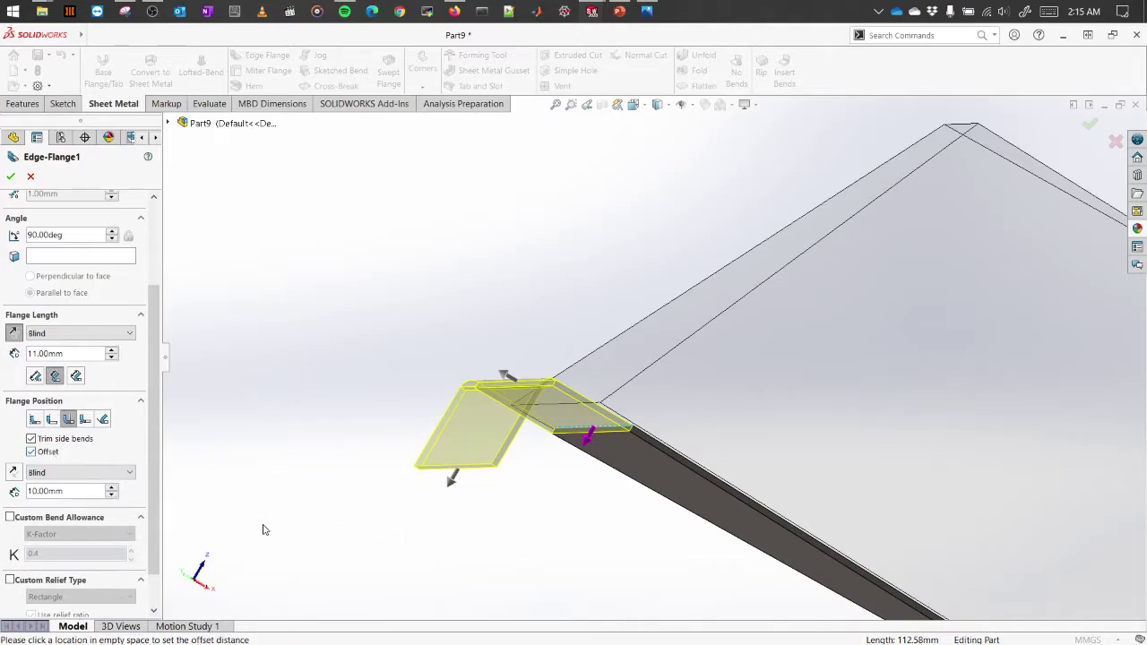
scroll(143, 484, "down", 1)
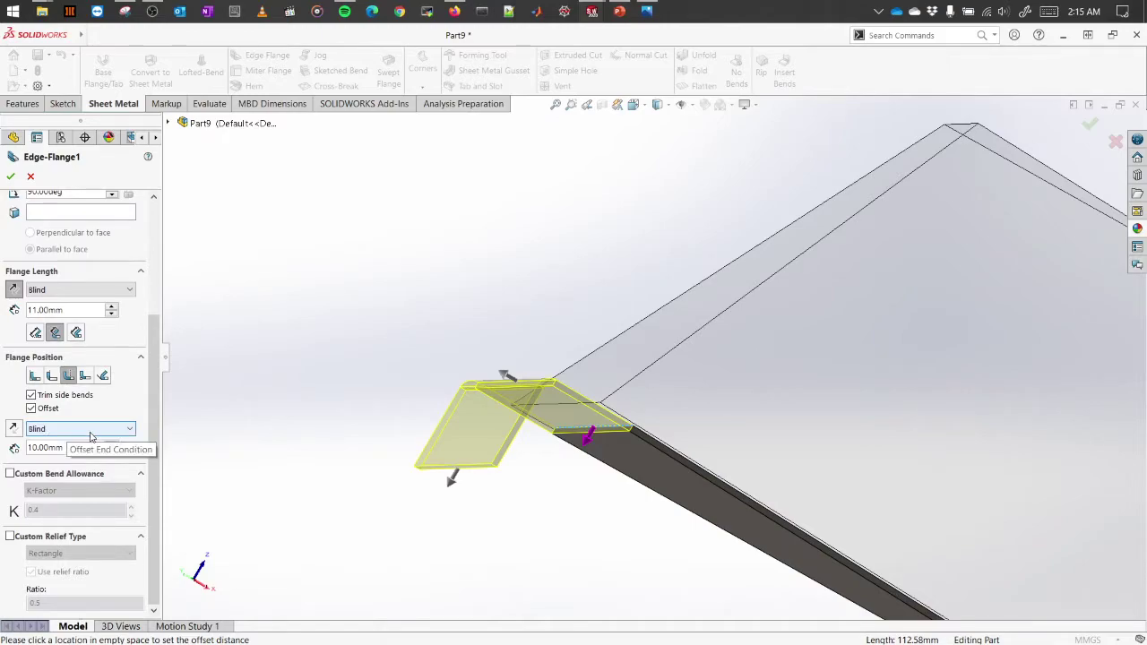
- Set the flange offset to Up To Vertex, ending at the adjacent base corner of the translucent solid
left_click(90, 436)
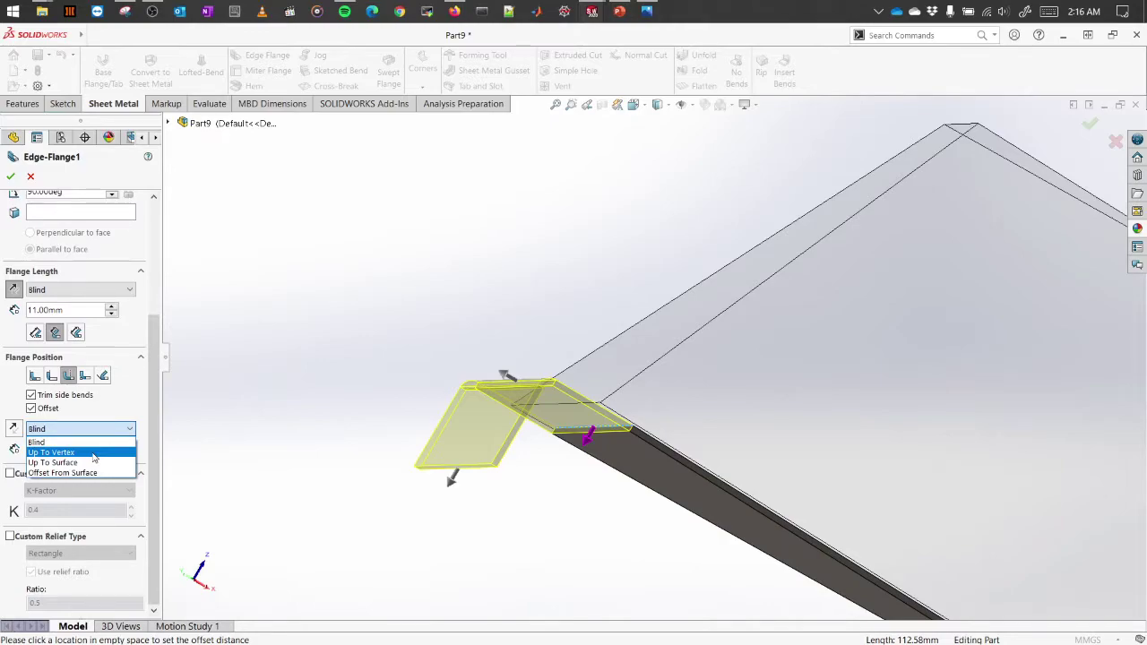
left_click(92, 453)
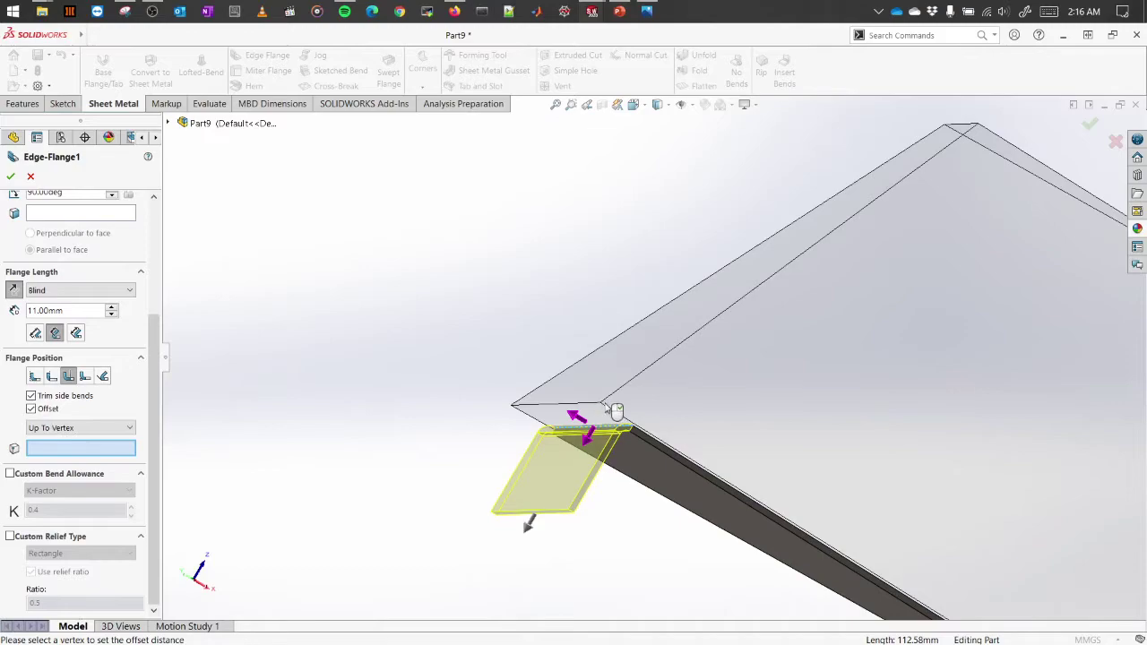
scroll(611, 410, "down", 2)
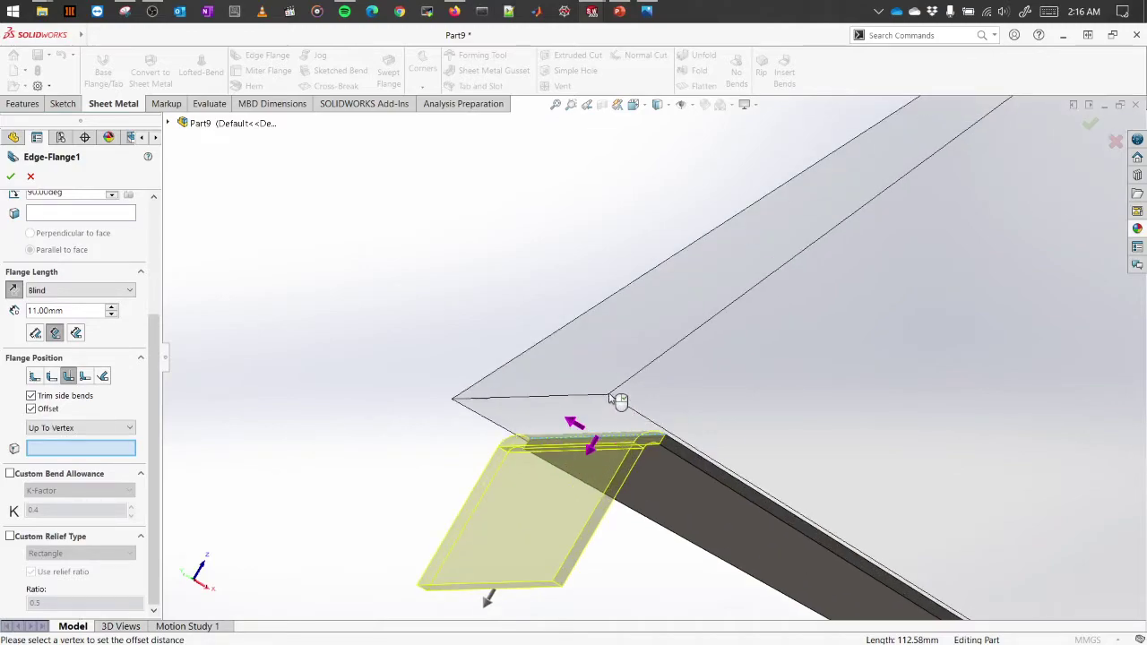
left_click(609, 396)
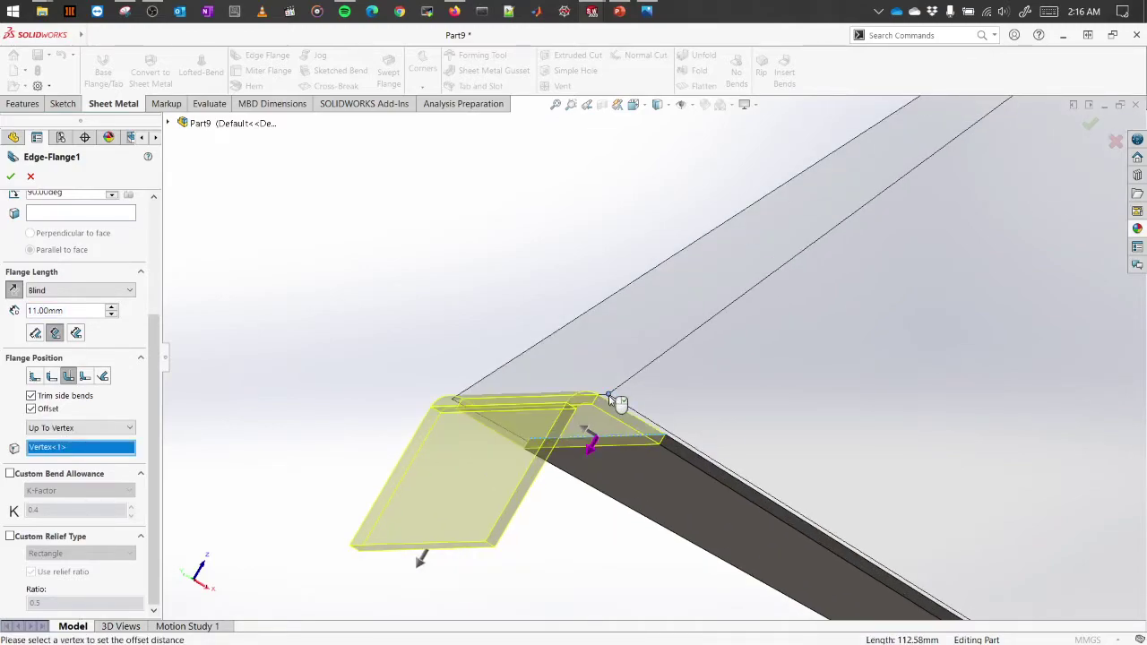
- Reverse the edge flange's length direction so that it points up toward the solid's small triangular face
scroll(609, 477, "down", 3)
scroll(596, 477, "up", 5)
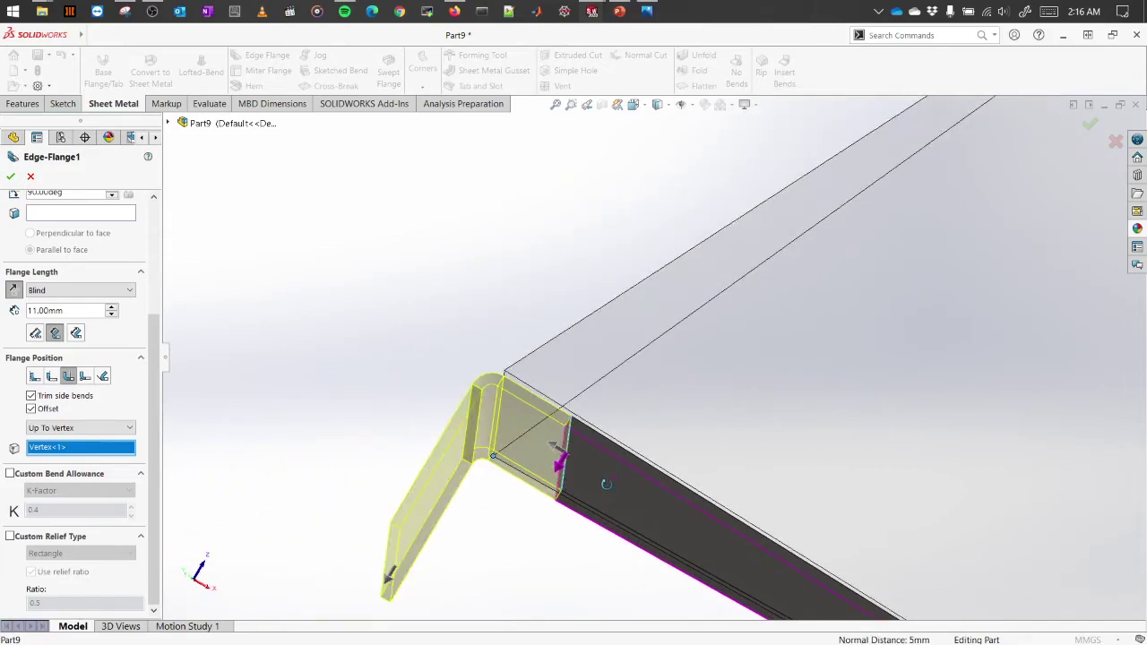
middle_click_drag(673, 501, 674, 527)
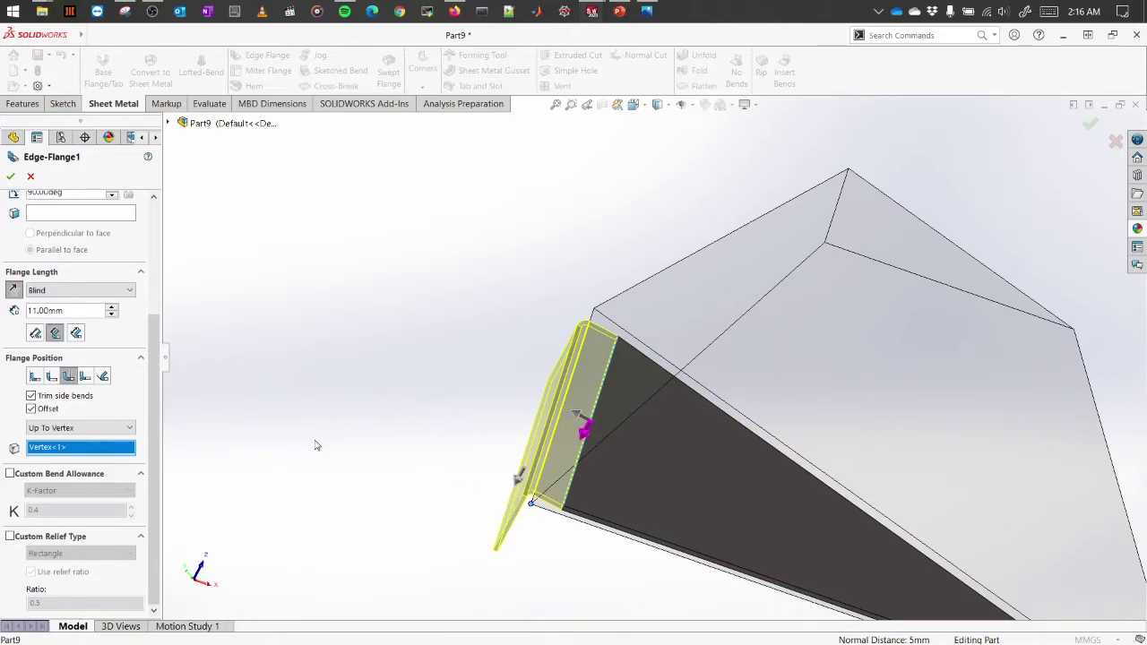
scroll(542, 511, "up", 2)
middle_click_drag(663, 520, 680, 522)
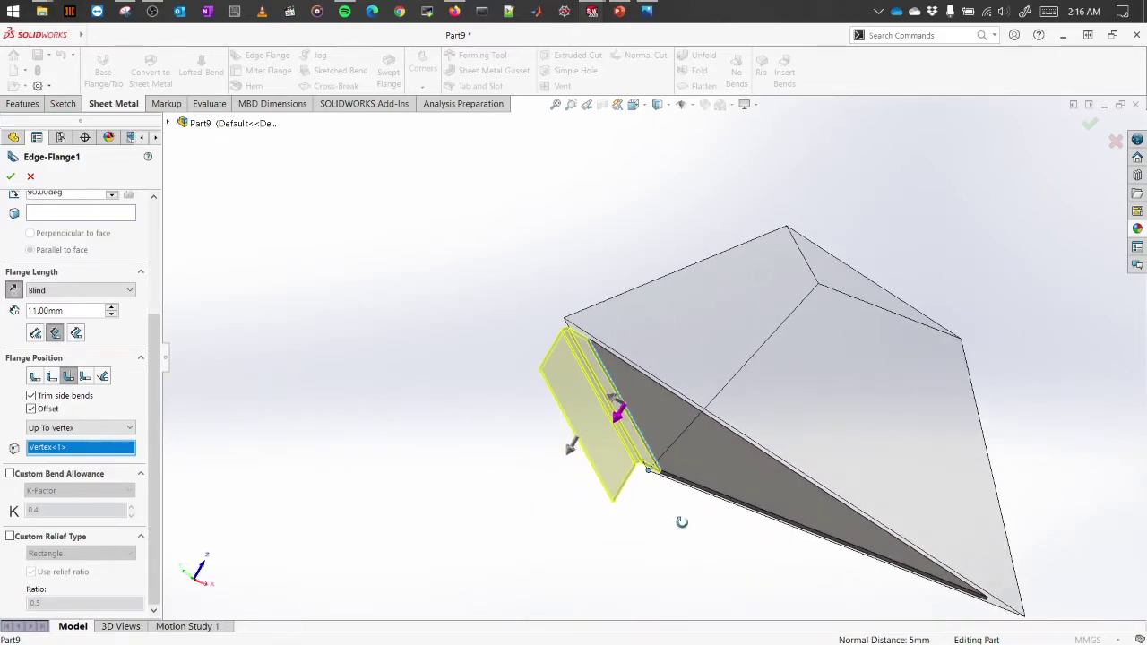
left_click(14, 294)
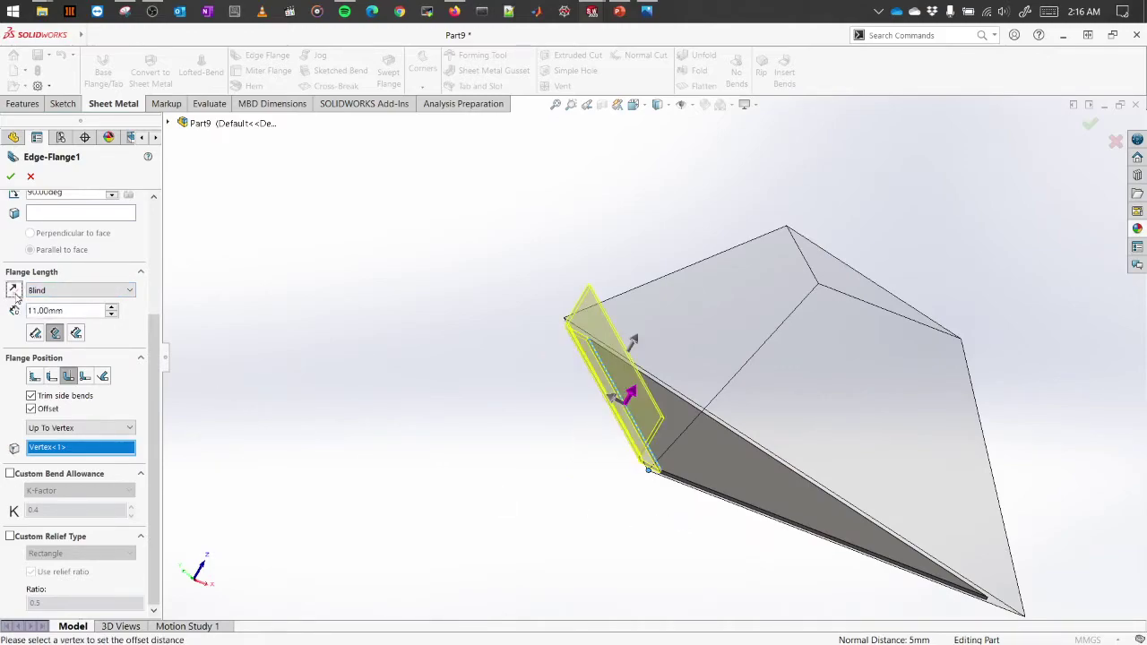
middle_click_drag(428, 461, 450, 430)
left_click_drag(158, 326, 158, 213)
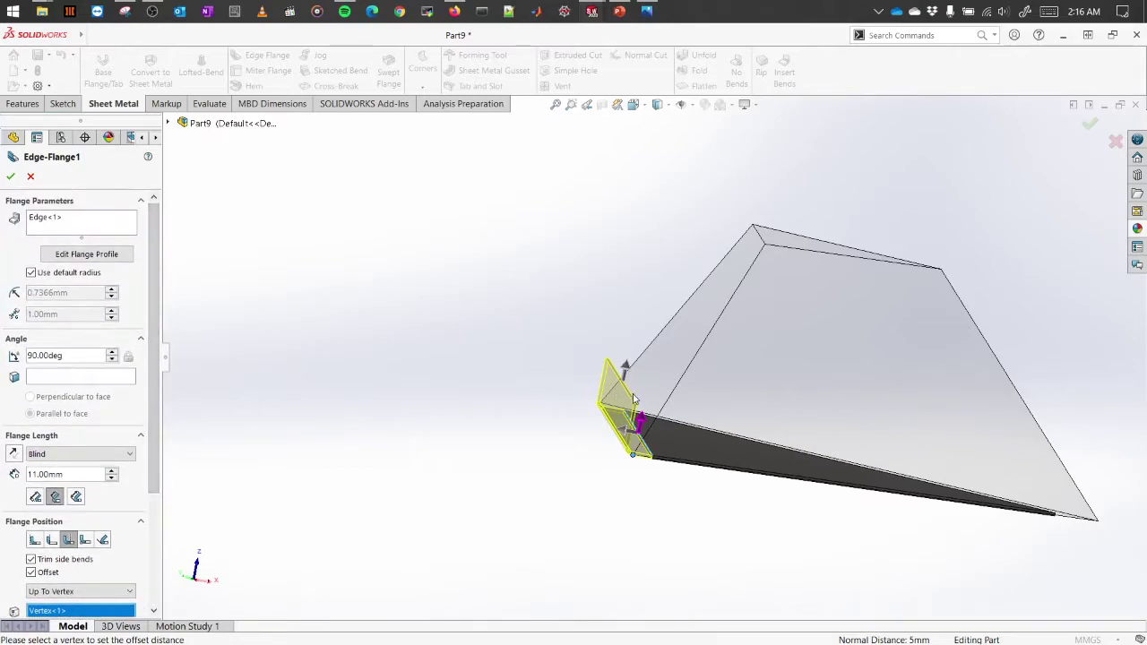
key("Left")
key("Left")
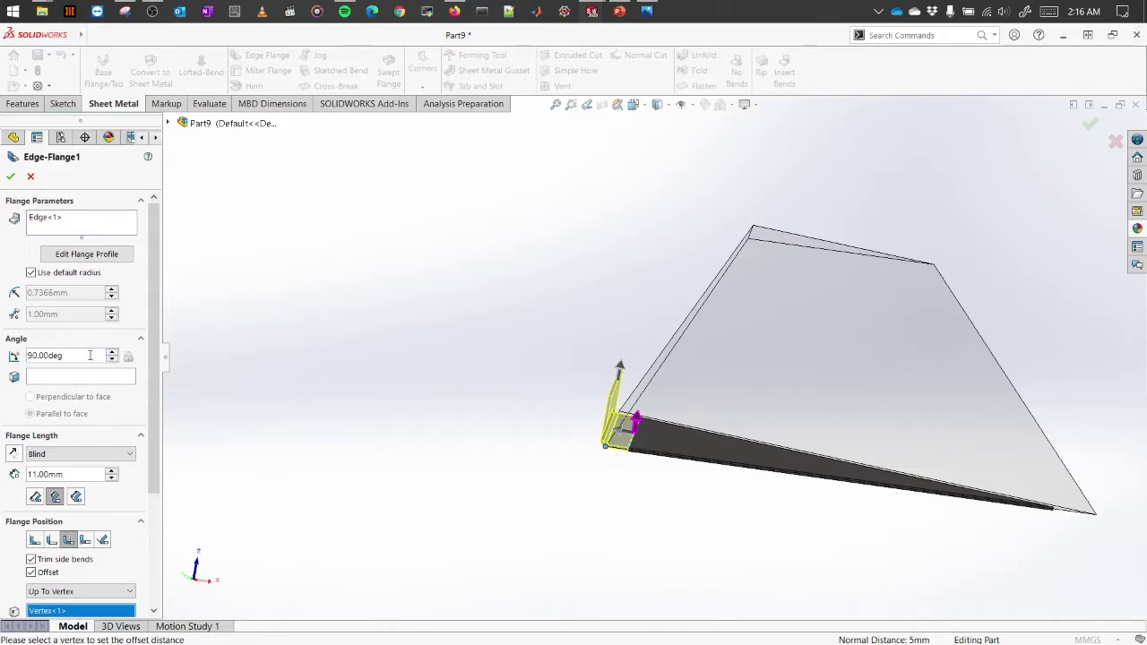
- Set the edge flange's angle to 120 degrees
left_click_drag(95, 355, 2, 356)
type("120")
key("Return")
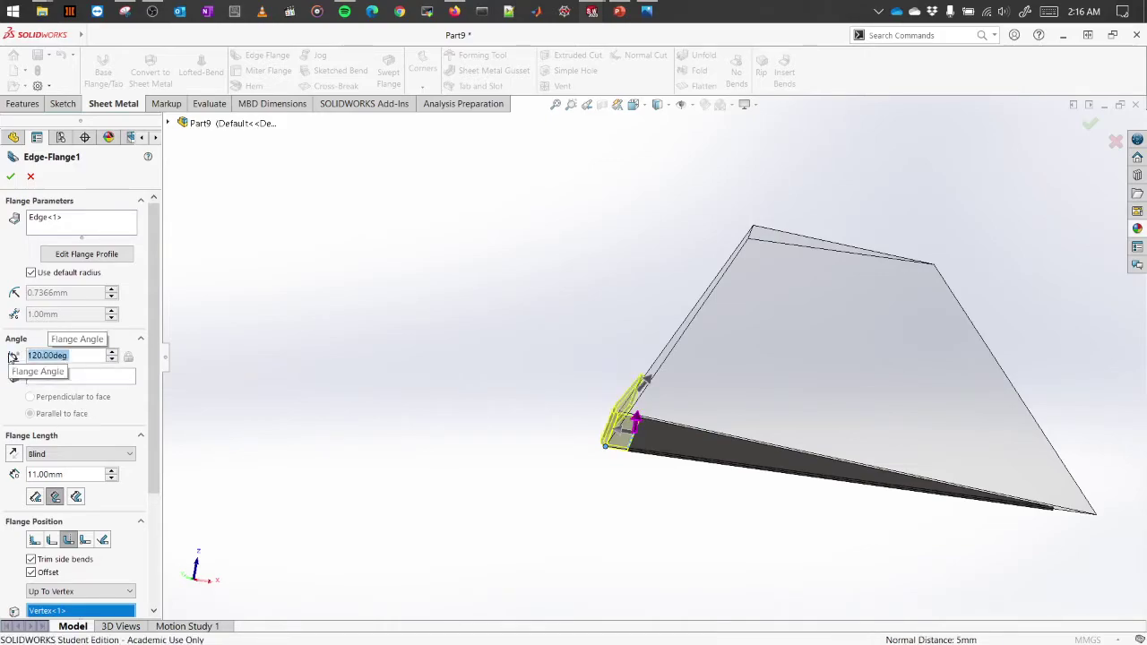
left_click(574, 349)
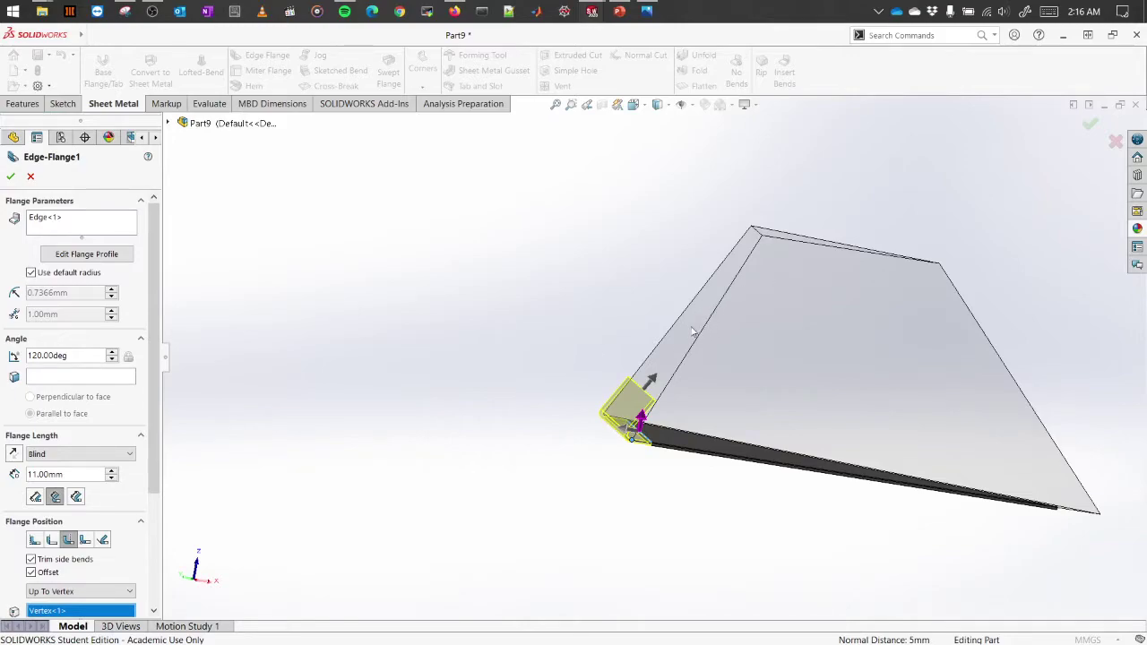
- Align the flange angle parallel to the solid's adjacent slanted side face by using that face as the angle reference
left_click(58, 377)
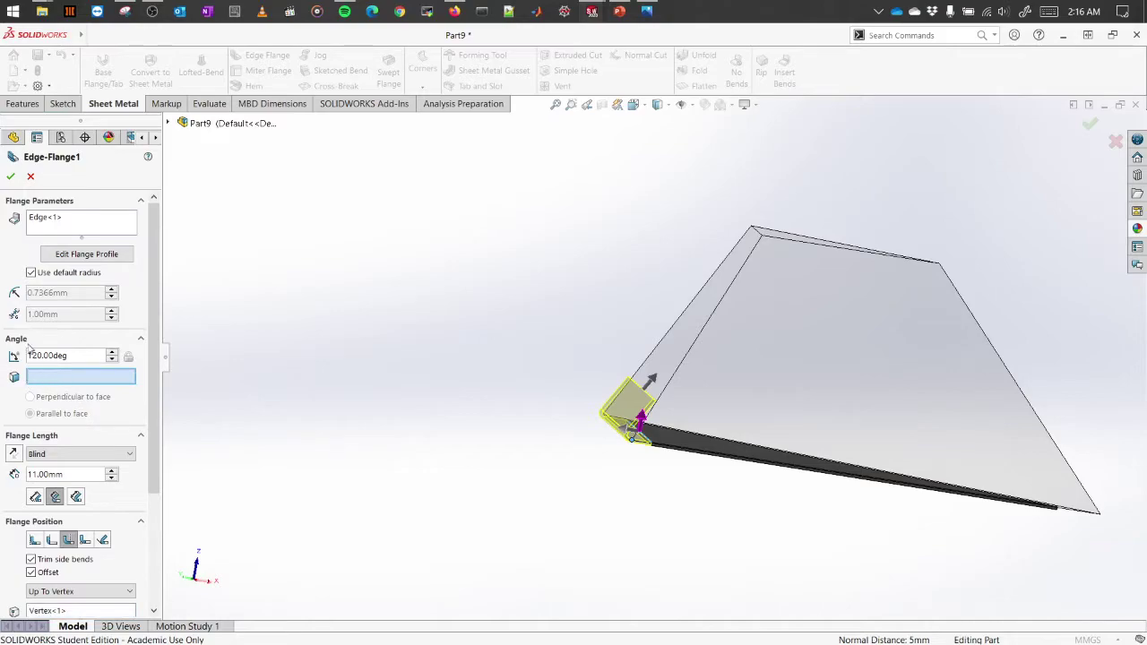
left_click(696, 324)
middle_click_drag(704, 328, 667, 409)
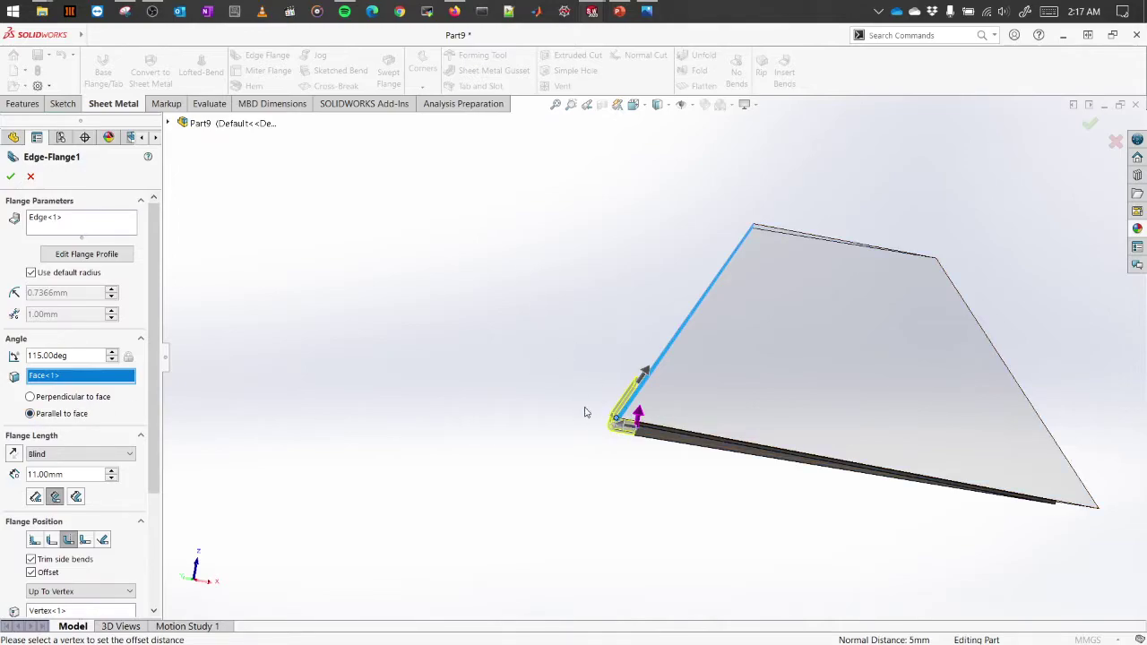
left_click(714, 313)
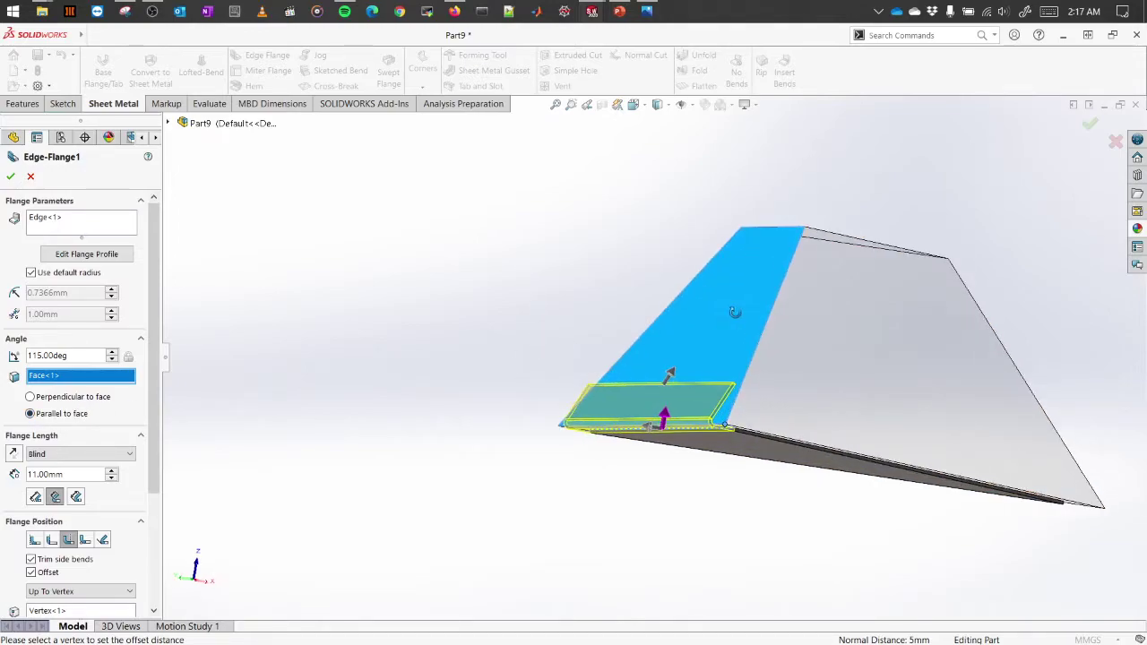
- Try the flange angle perpendicular to the reference face, and return it to Parallel to face
left_click(74, 398)
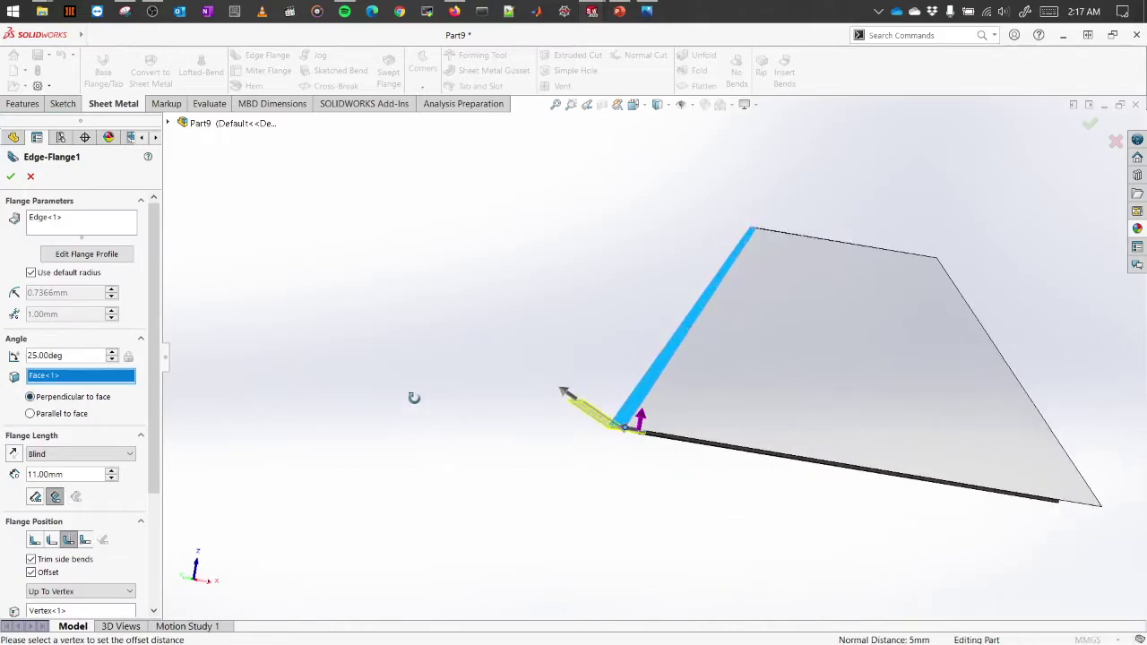
left_click(31, 413)
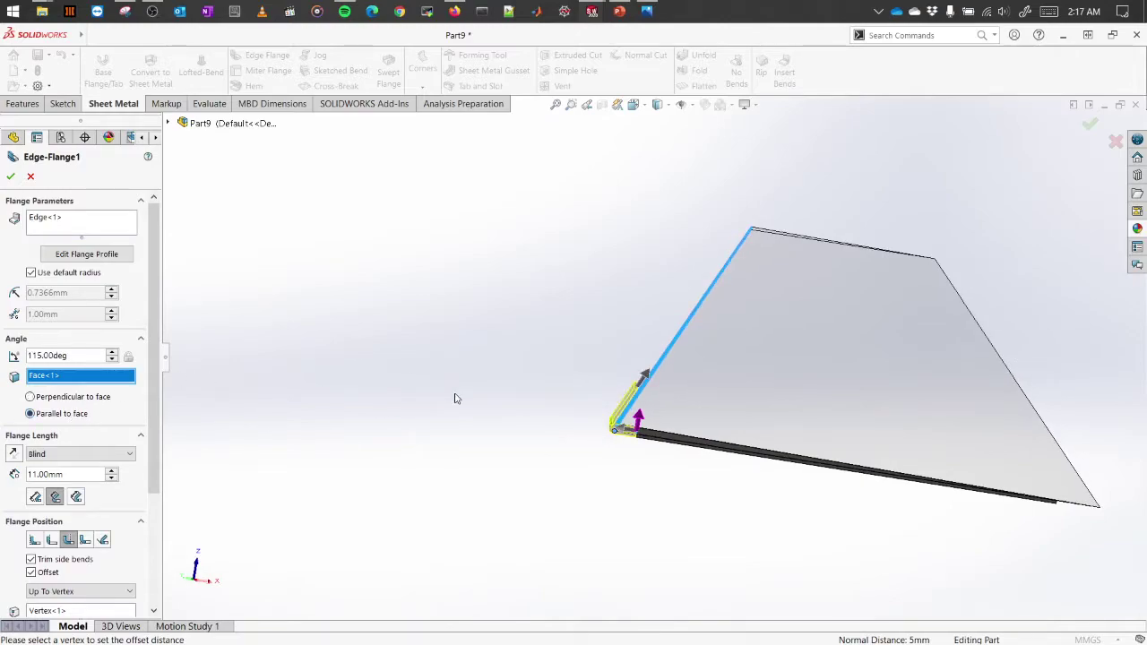
scroll(504, 375, "down", 1)
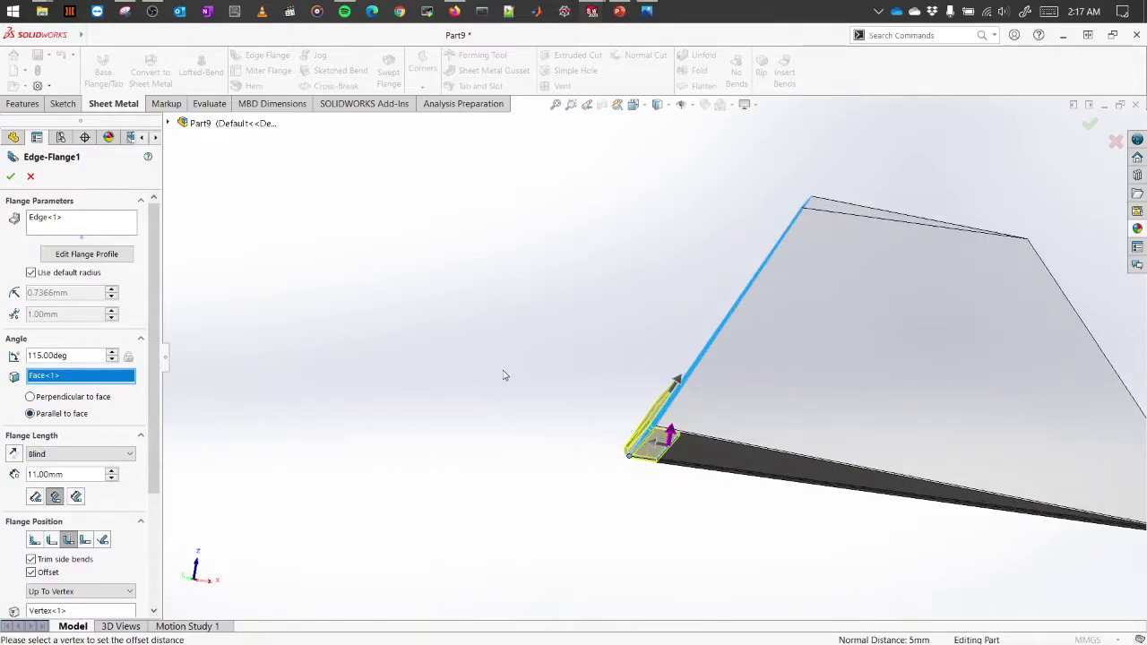
middle_click_drag(611, 348, 810, 437)
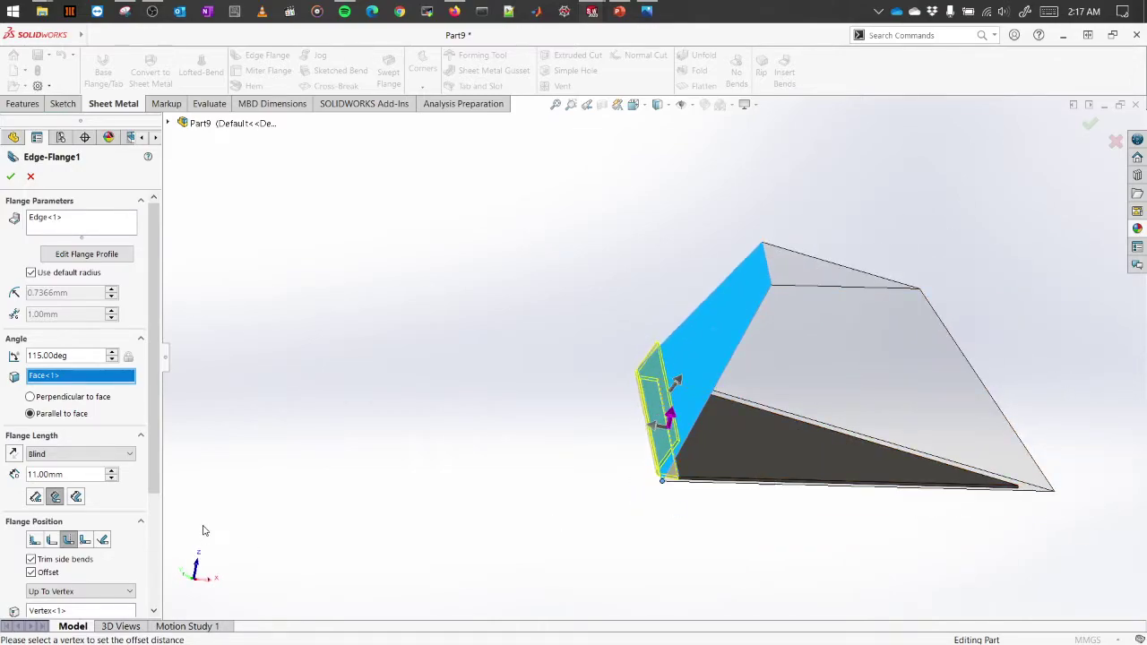
- Set the flange length to Up To Vertex, ending at the near corner of the solid's small triangular face
scroll(135, 447, "down", 3)
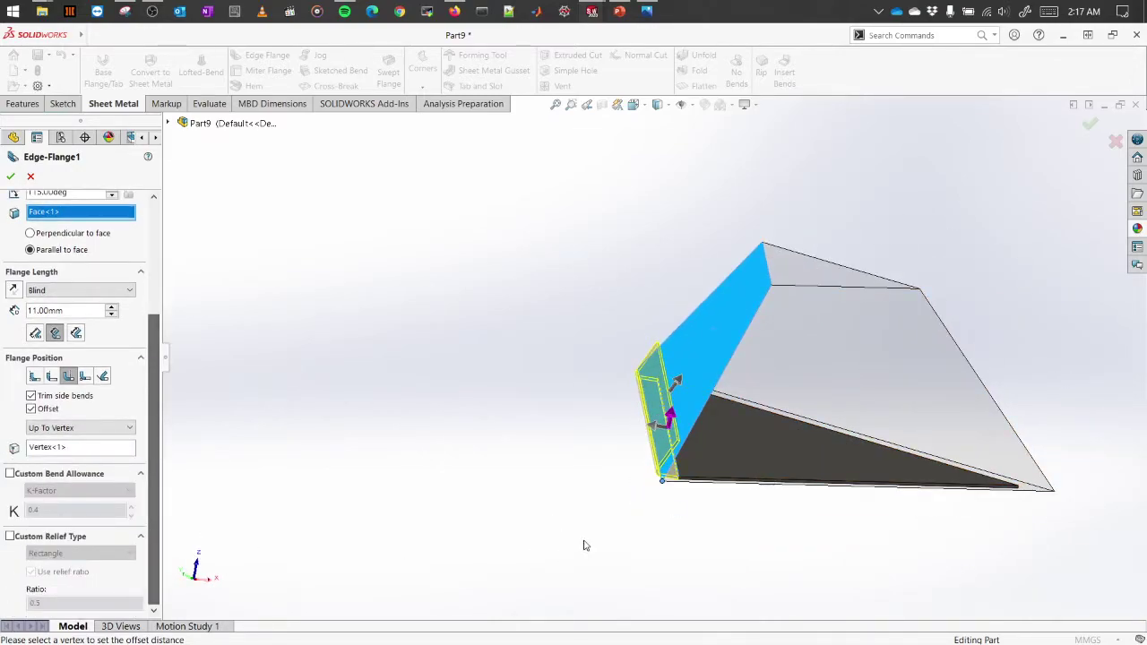
middle_click_drag(806, 364, 815, 366)
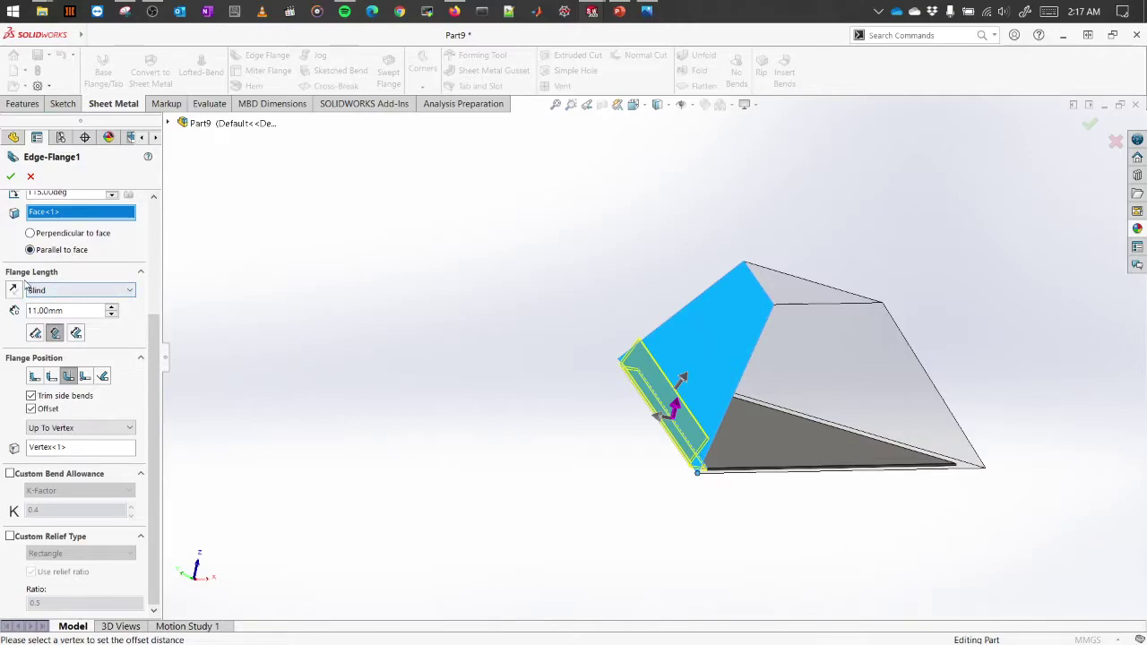
left_click(94, 291)
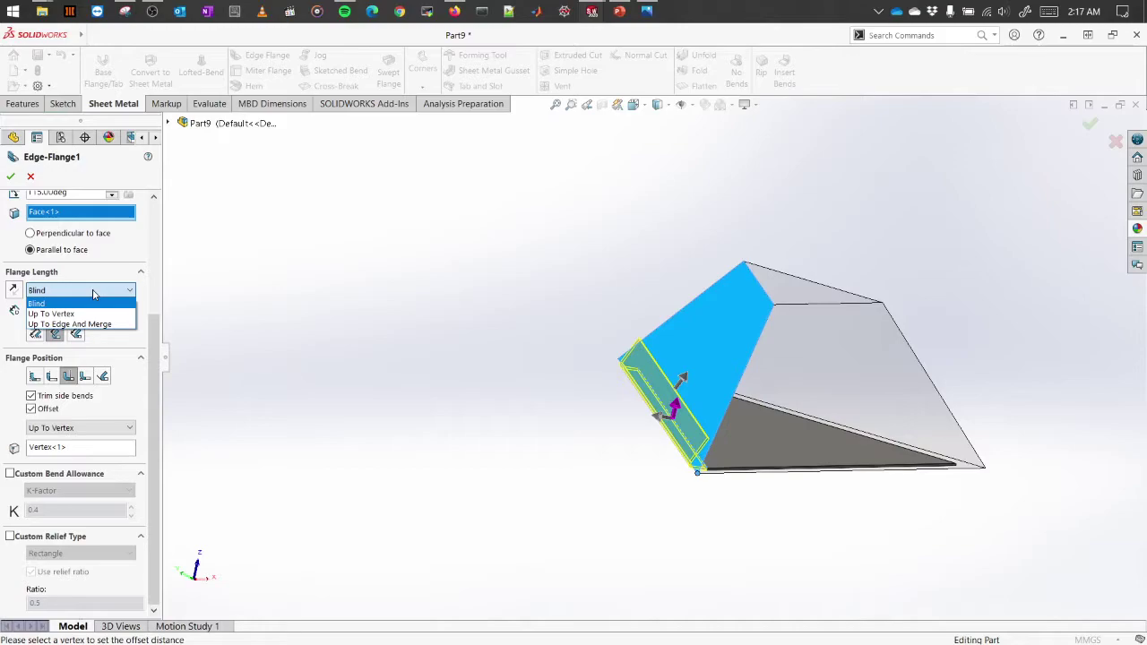
left_click(79, 315)
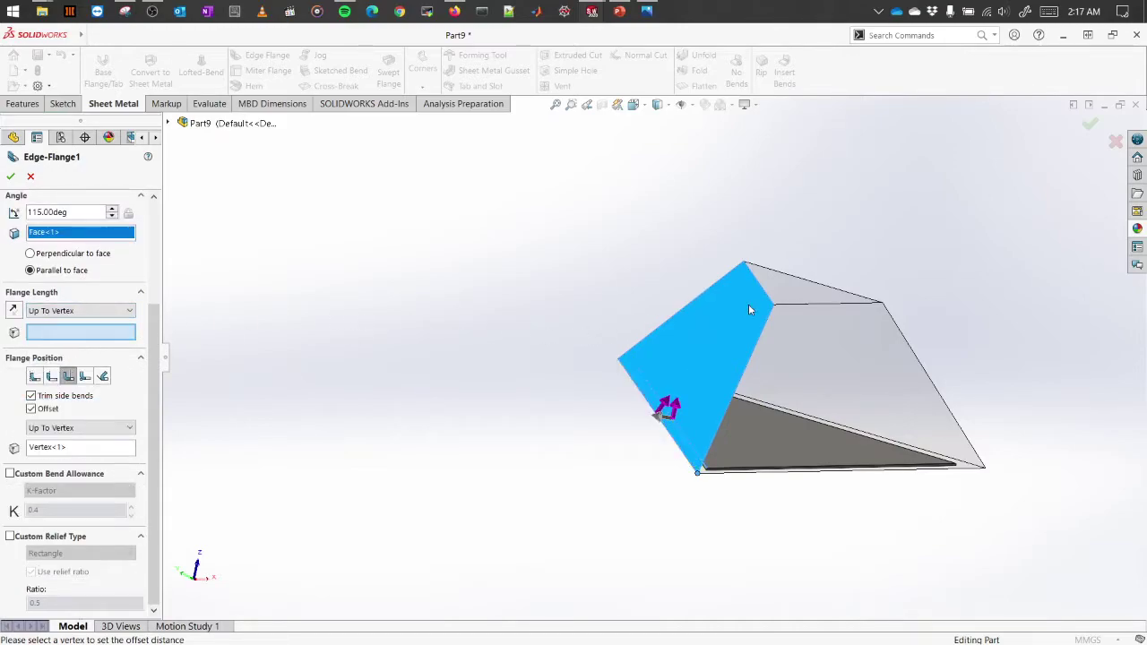
left_click(775, 306)
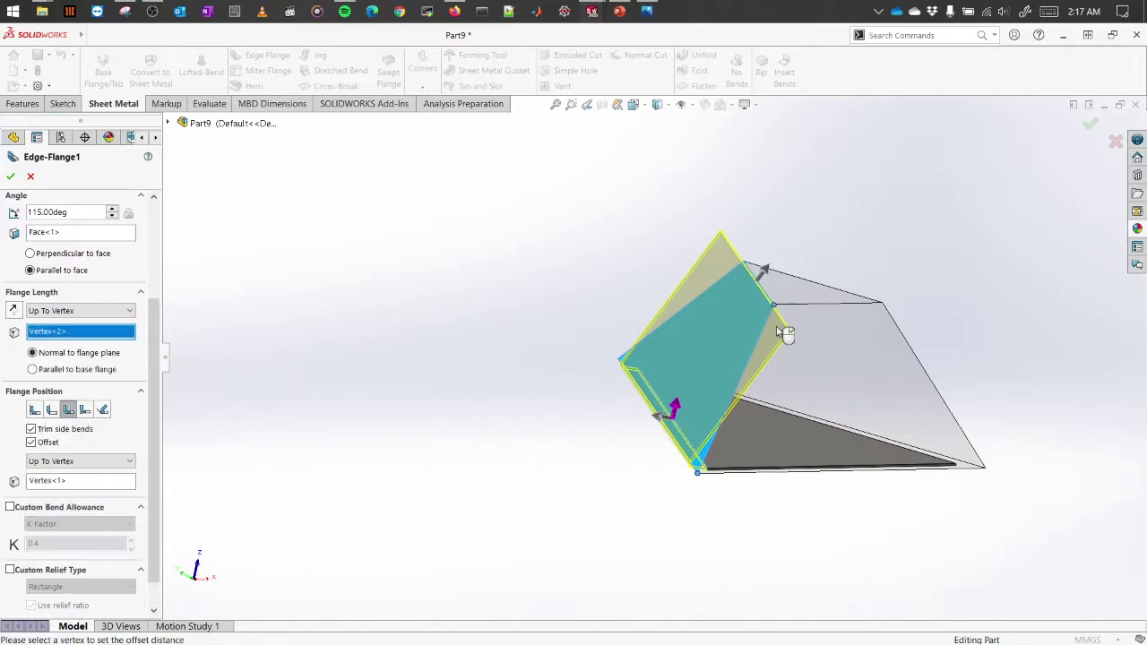
- Try measuring the flange length parallel to the base flange, and return it to Normal to flange plane
middle_click_drag(800, 325, 771, 259)
scroll(636, 281, "down", 5)
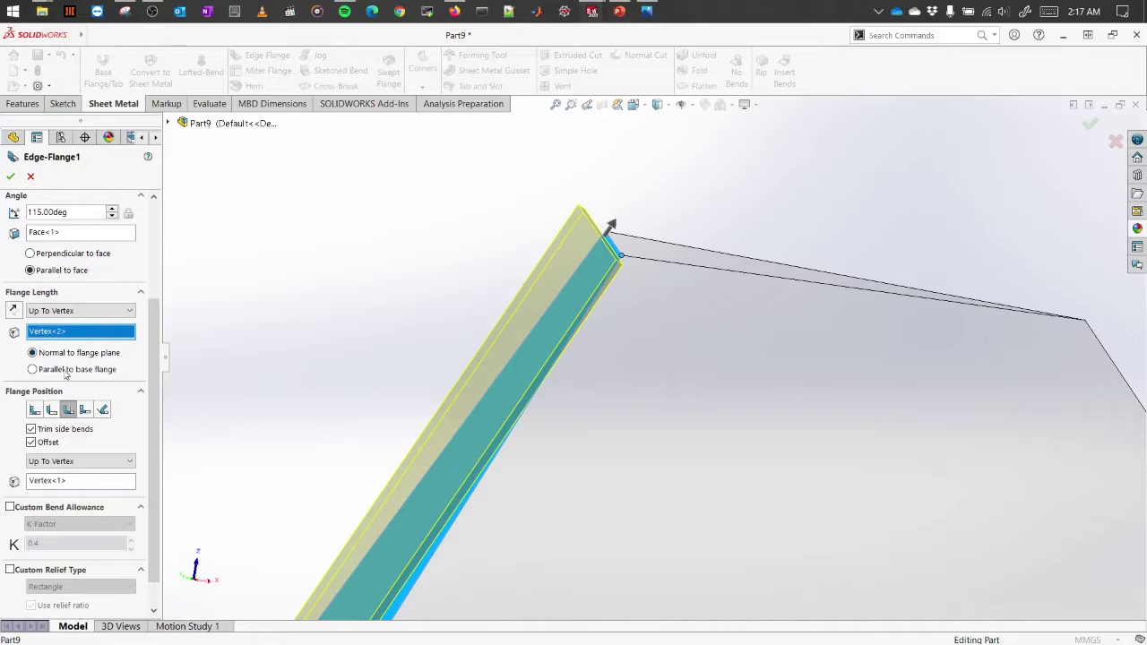
left_click(34, 369)
middle_click_drag(602, 308, 600, 277)
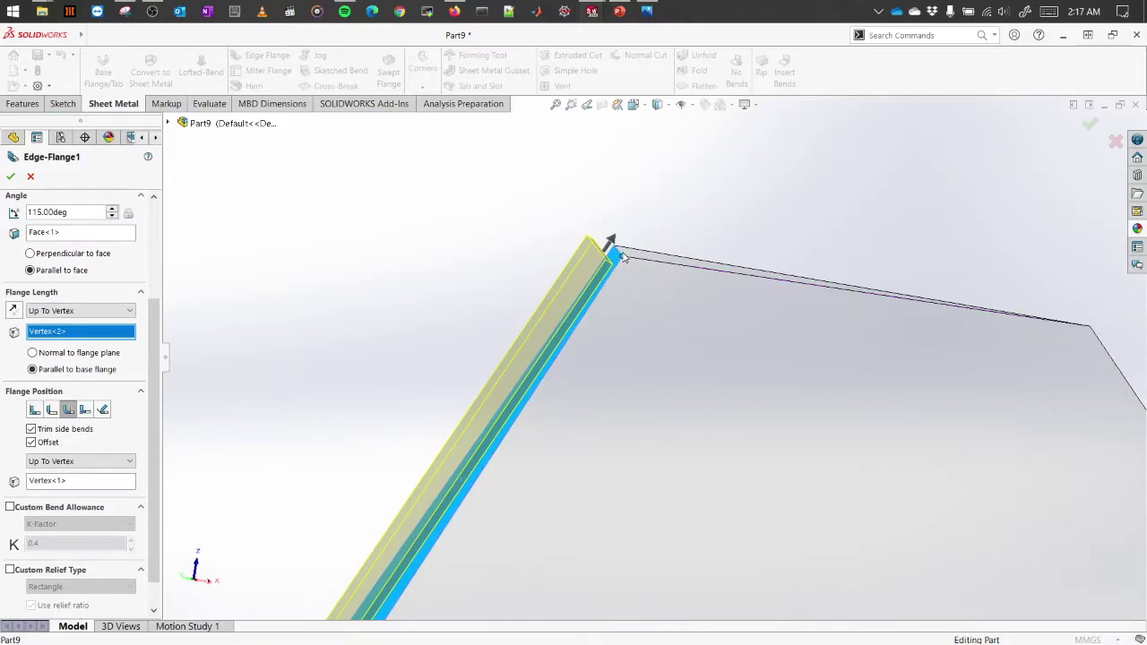
left_click(79, 352)
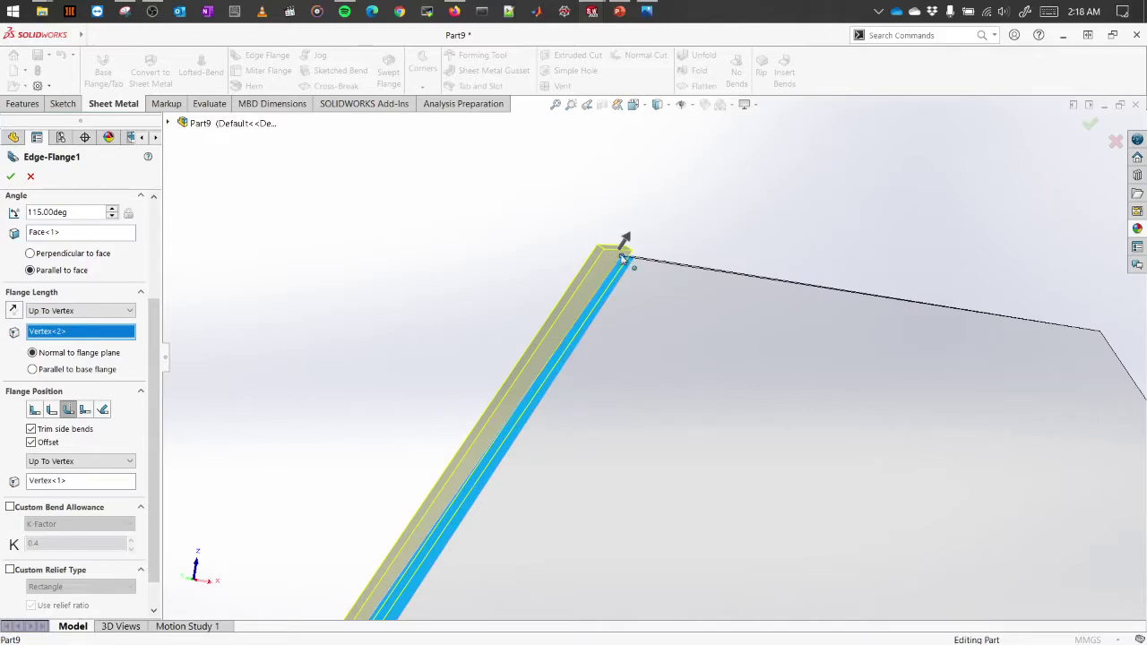
scroll(627, 262, "up", 2)
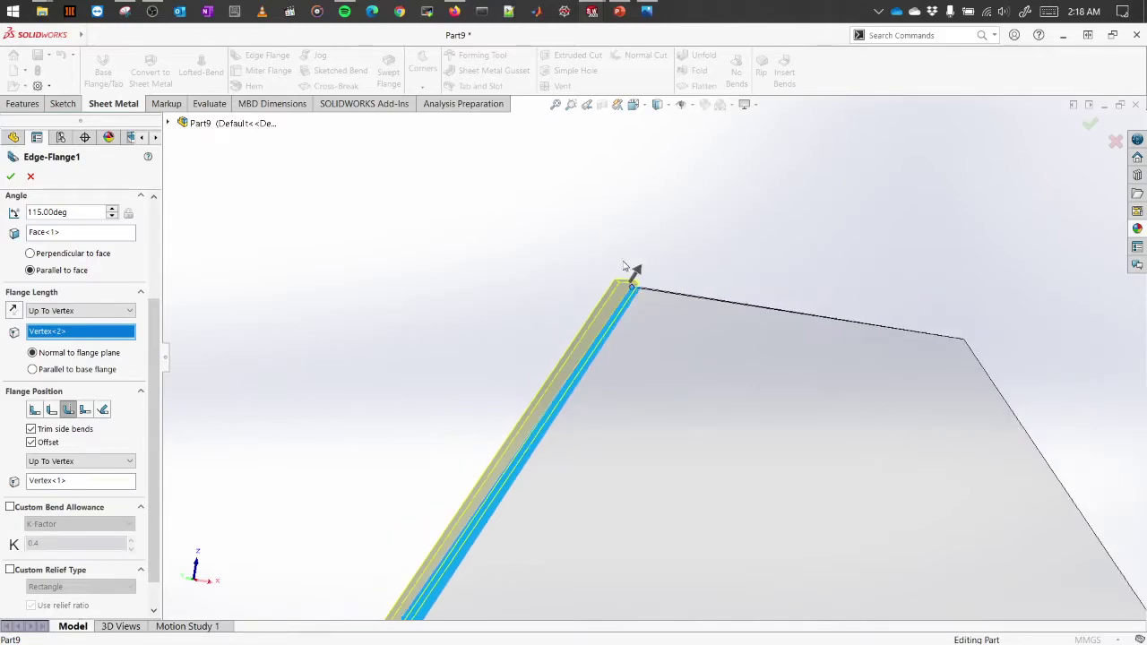
middle_click_drag(532, 275, 571, 404)
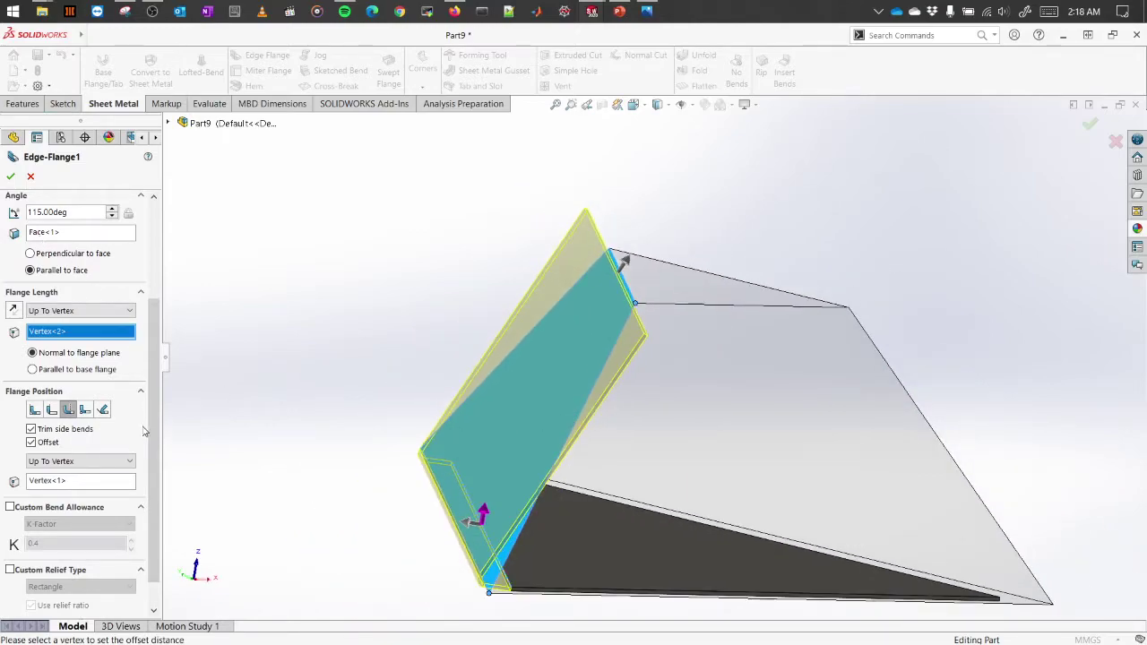
- Accept the edge flange and check its fit against the translucent solid from several sides
left_click_drag(157, 408, 162, 301)
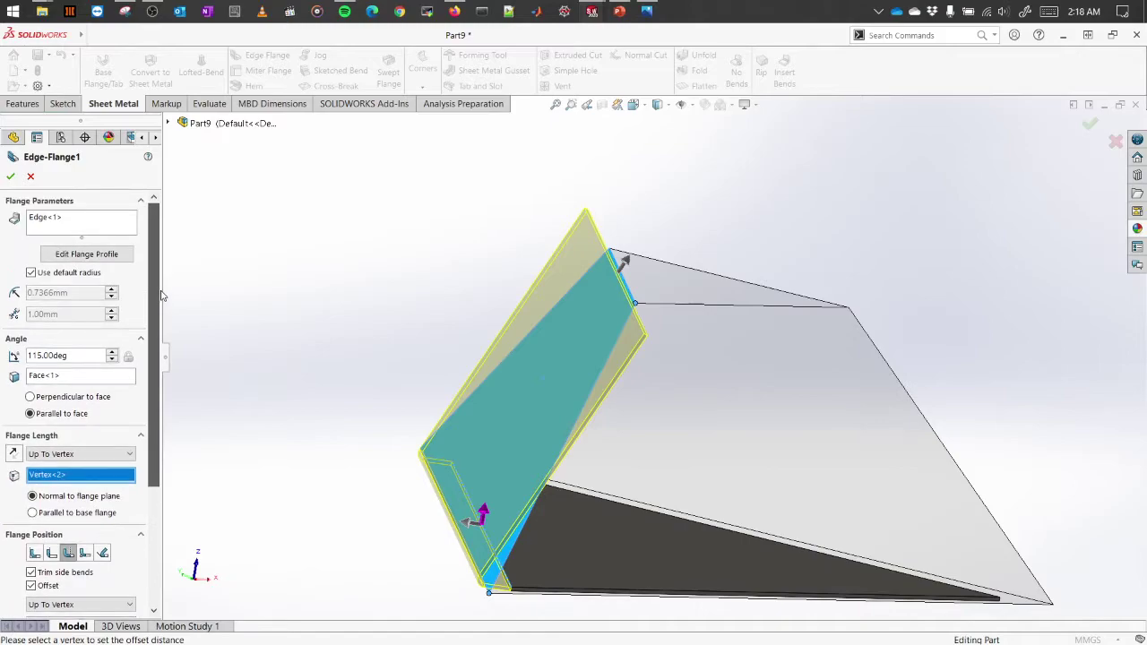
left_click(11, 177)
middle_click_drag(376, 322, 534, 592)
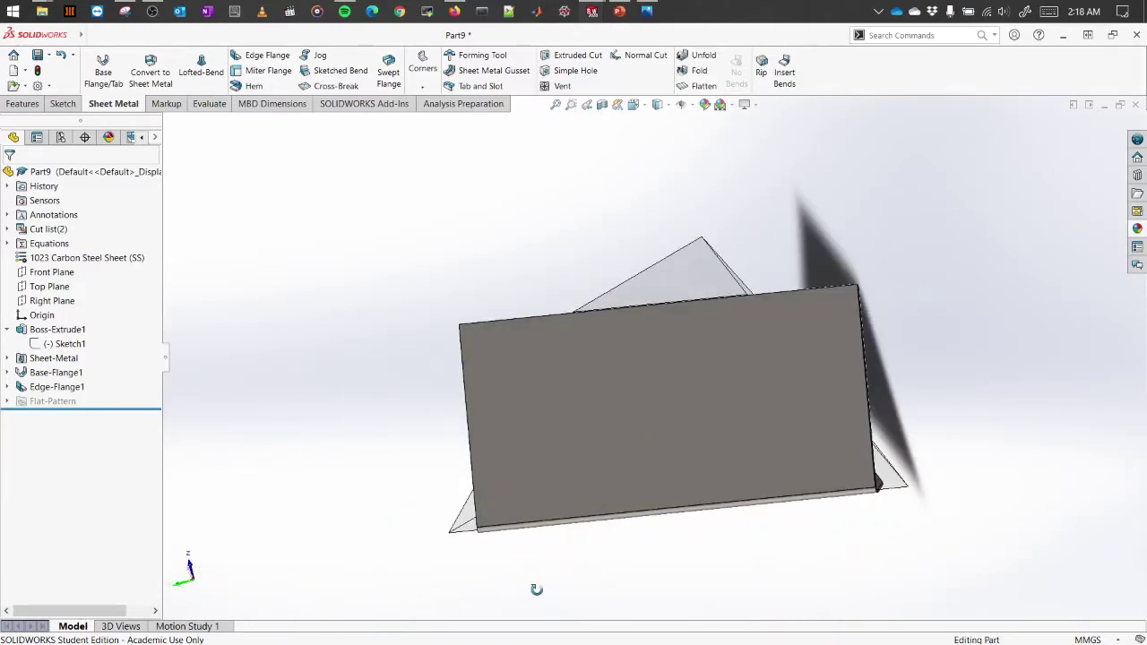
middle_click_drag(618, 402, 671, 384)
left_click(792, 355)
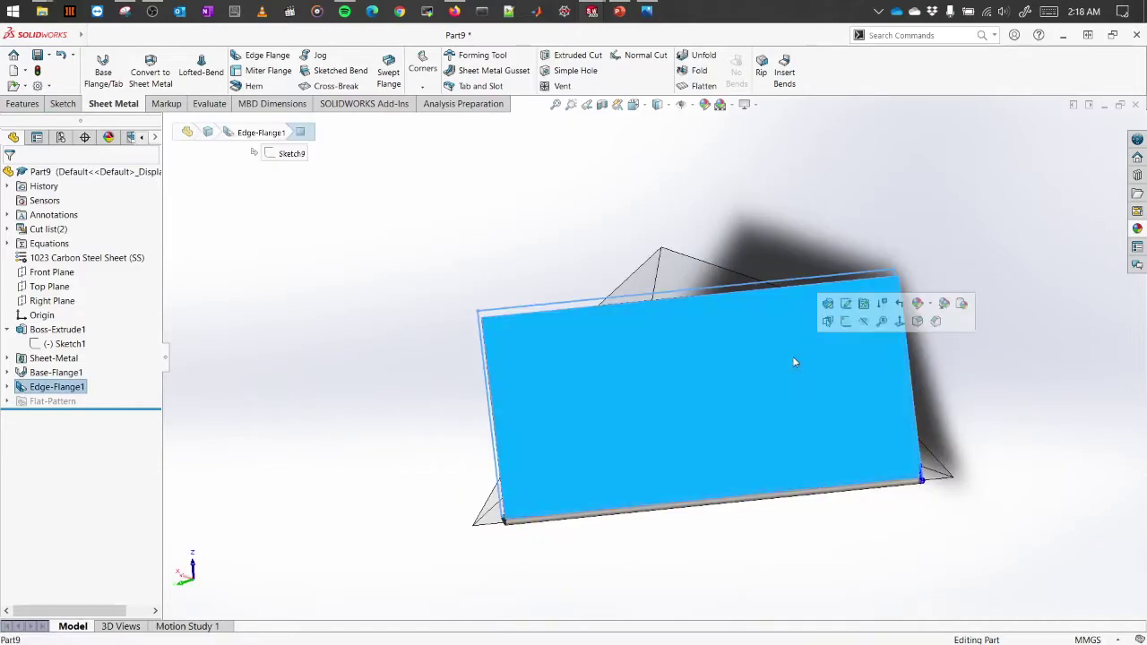
middle_click_drag(973, 392, 837, 555)
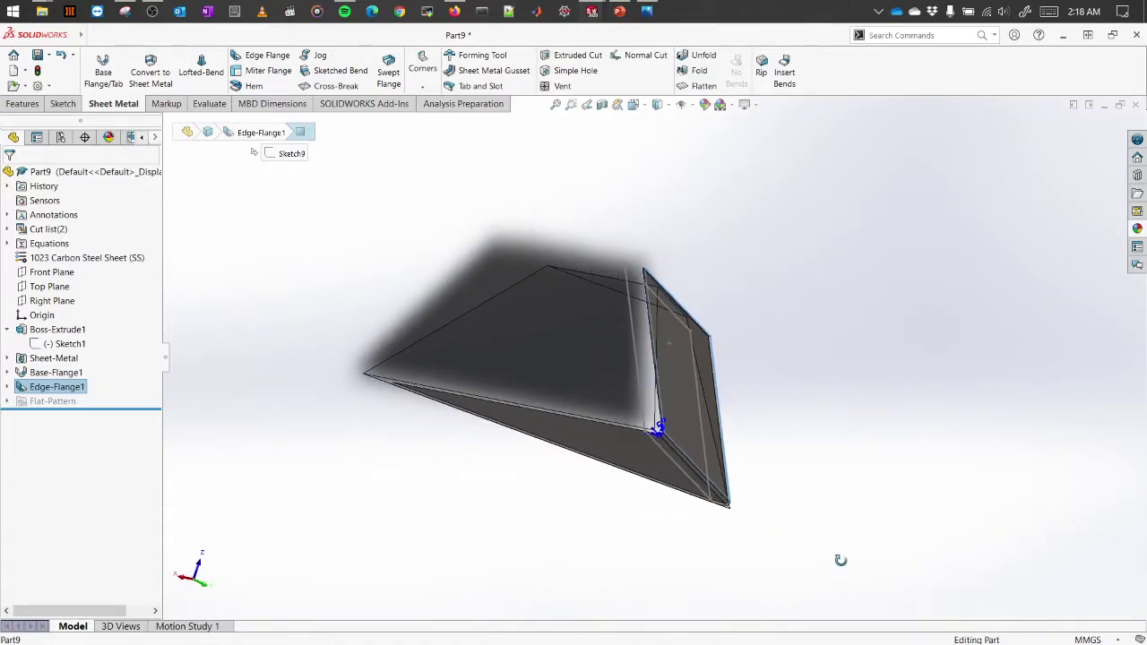
left_click(845, 509)
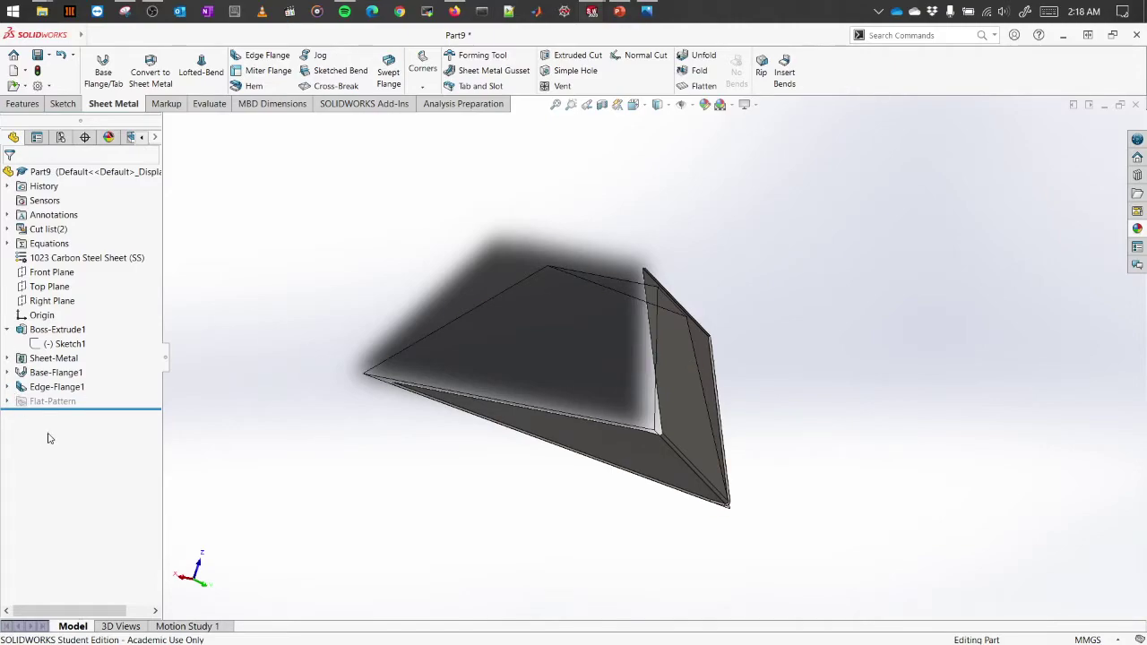
- Open the edge flange's profile sketch for editing
left_click(57, 387)
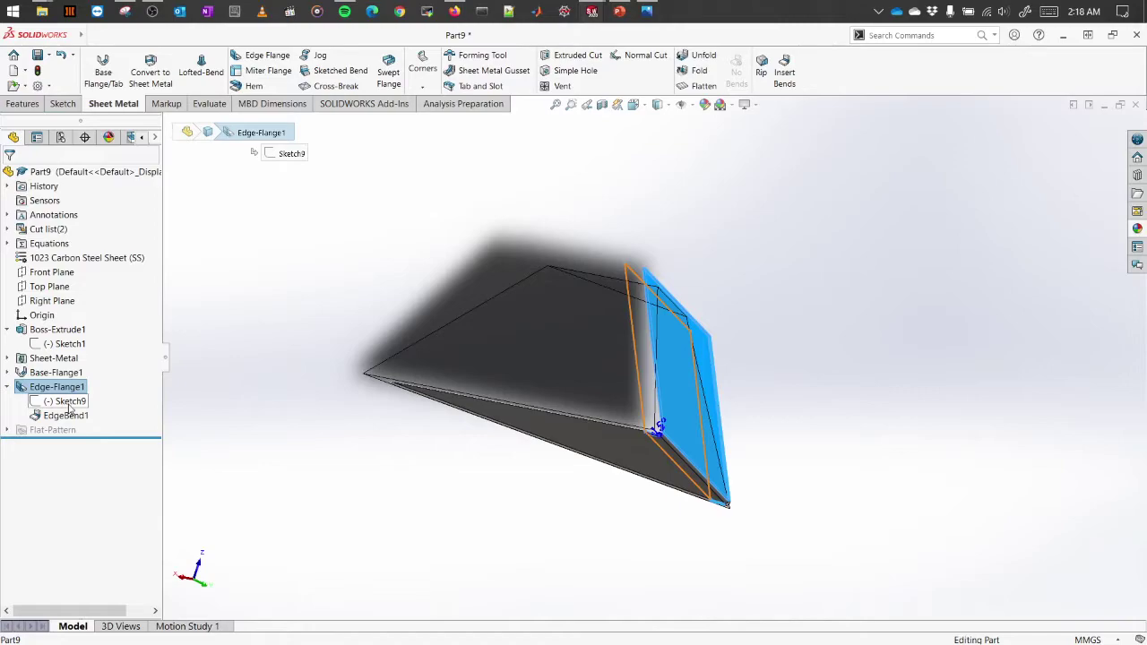
left_click(70, 405)
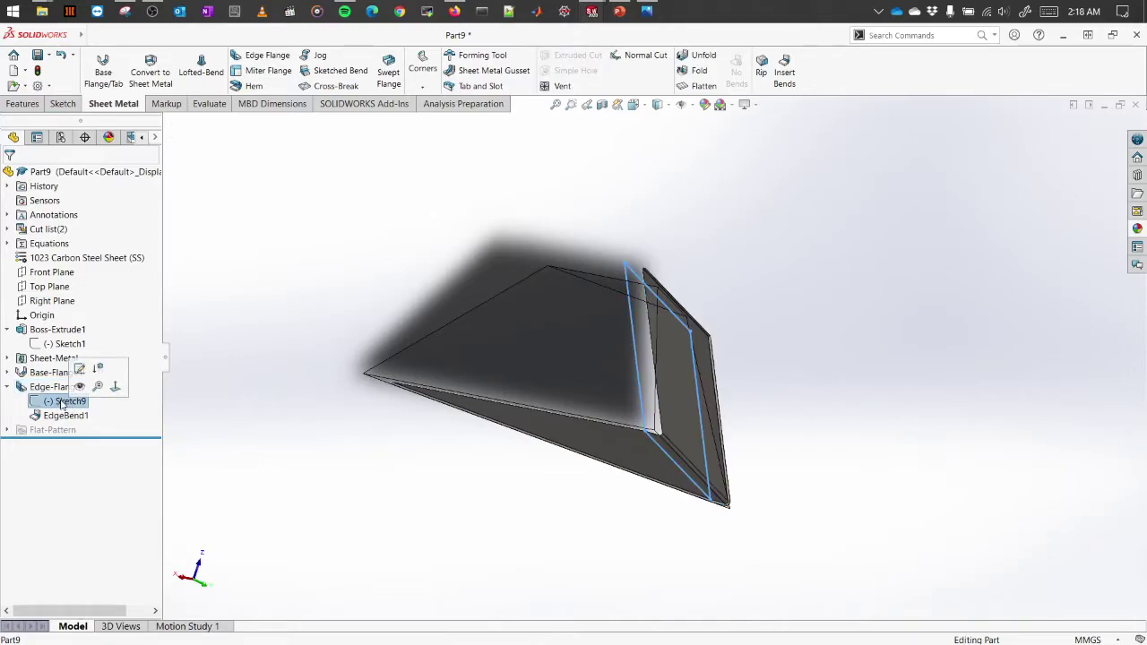
right_click(62, 404)
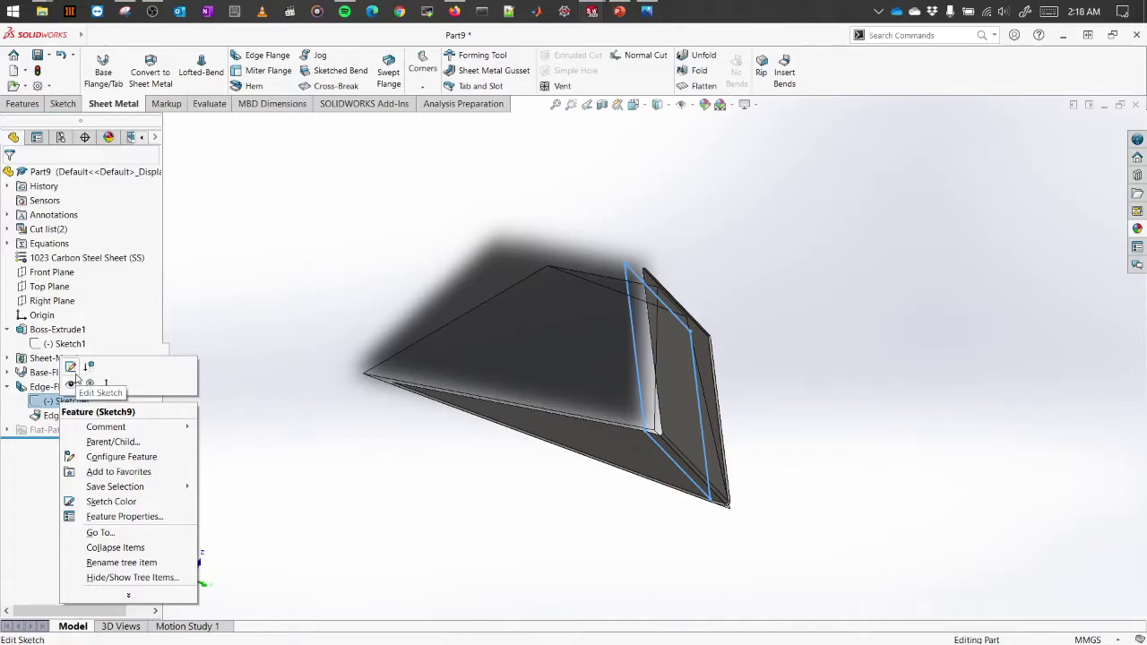
left_click(76, 374)
right_click(89, 408)
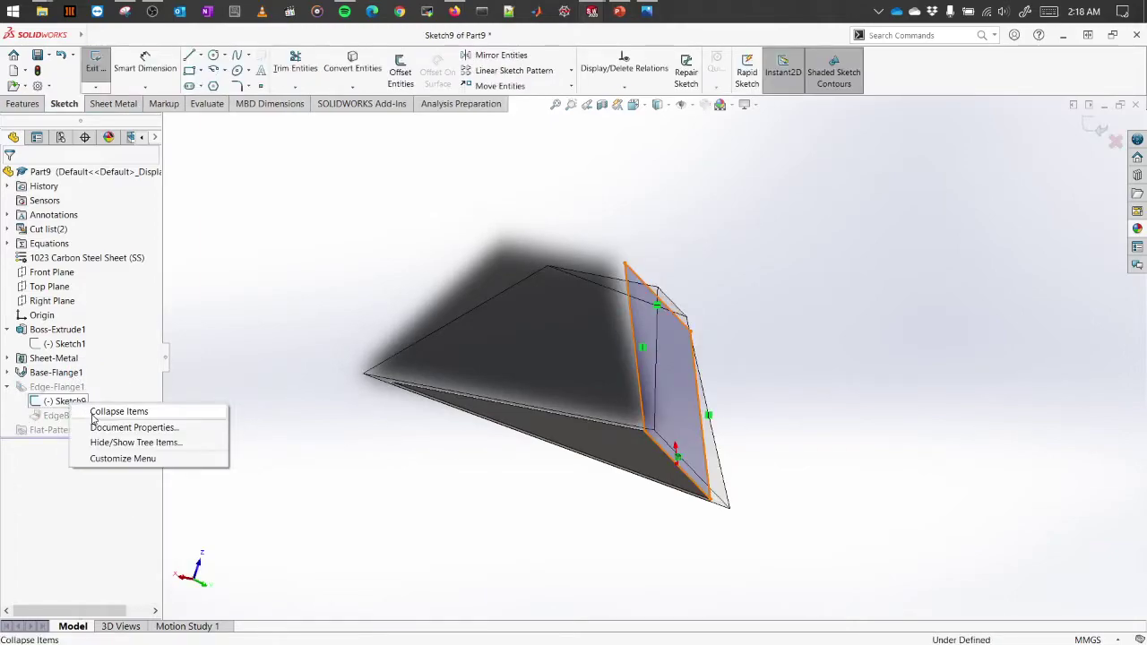
left_click(529, 399)
- Examine the rectangular flange profile and its vertical side relation against the solid's tapered side face
mouse_move(529, 399)
middle_mouse_down()
mouse_move(550, 492)
mouse_move(460, 507)
mouse_move(479, 566)
mouse_move(440, 532)
mouse_move(883, 515)
mouse_move(865, 522)
mouse_move(863, 453)
mouse_move(908, 456)
mouse_move(748, 471)
middle_mouse_up()
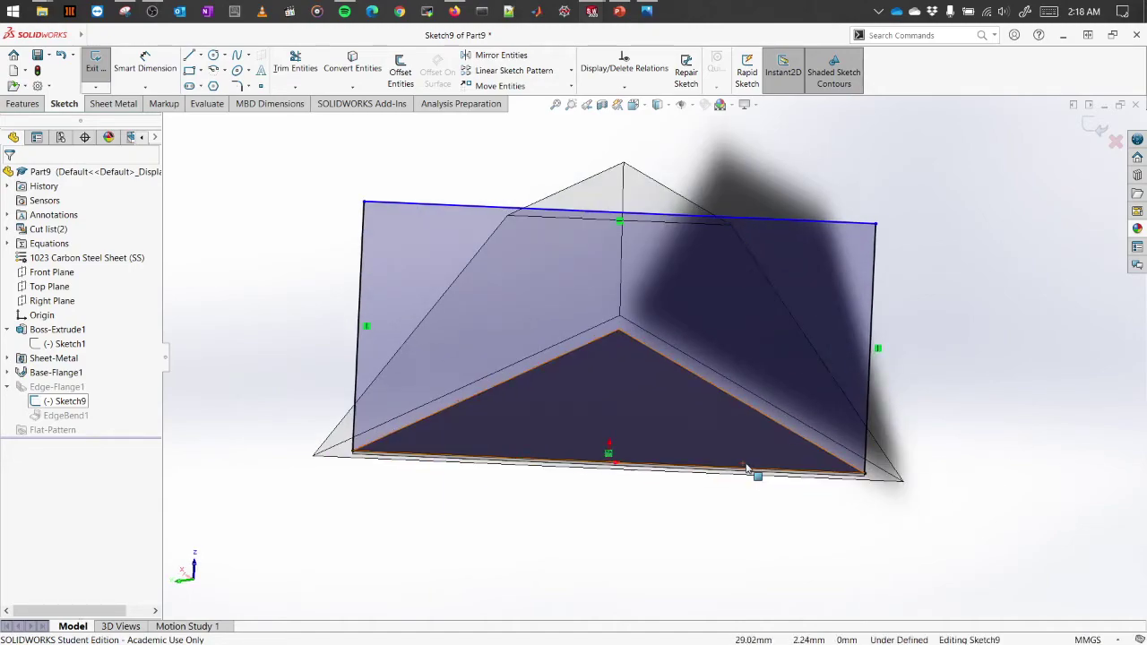
middle_click_drag(934, 330, 926, 358)
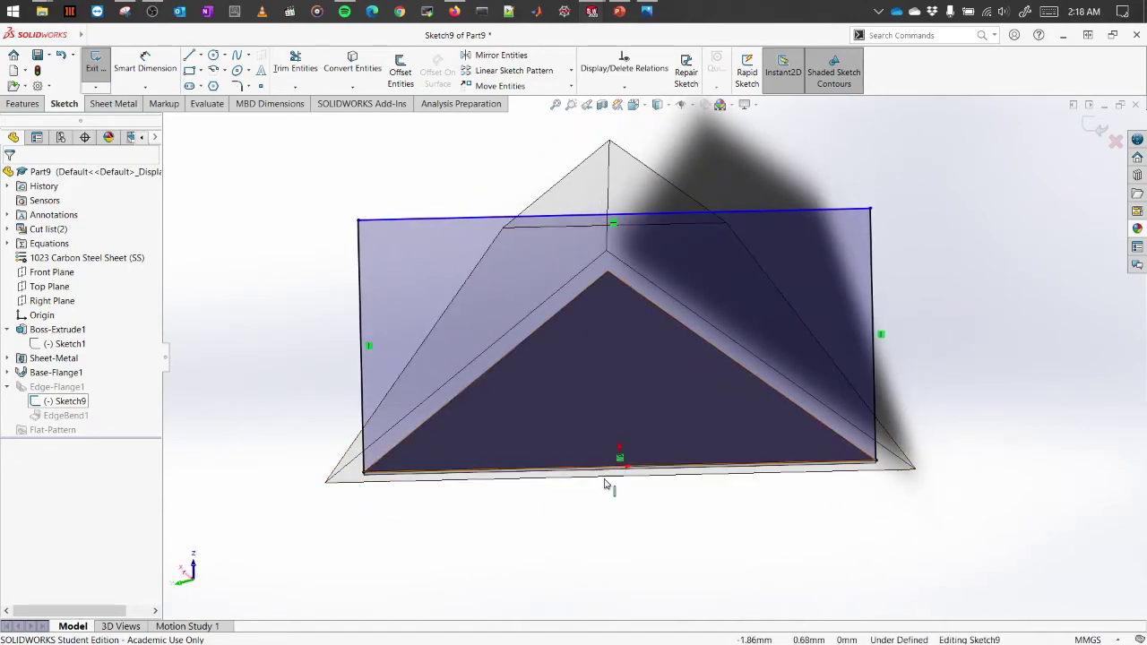
scroll(624, 456, "down", 5)
scroll(624, 546, "up", 5)
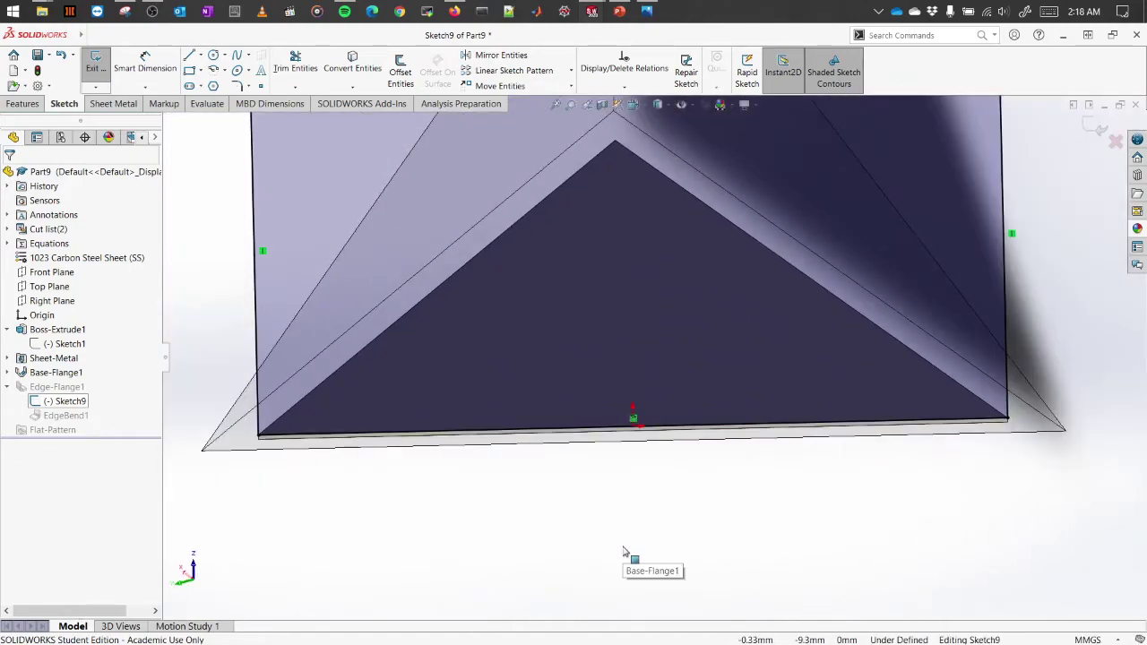
mouse_move(652, 488)
middle_mouse_down()
mouse_move(683, 448)
mouse_move(691, 481)
mouse_move(688, 448)
mouse_move(663, 463)
middle_mouse_up()
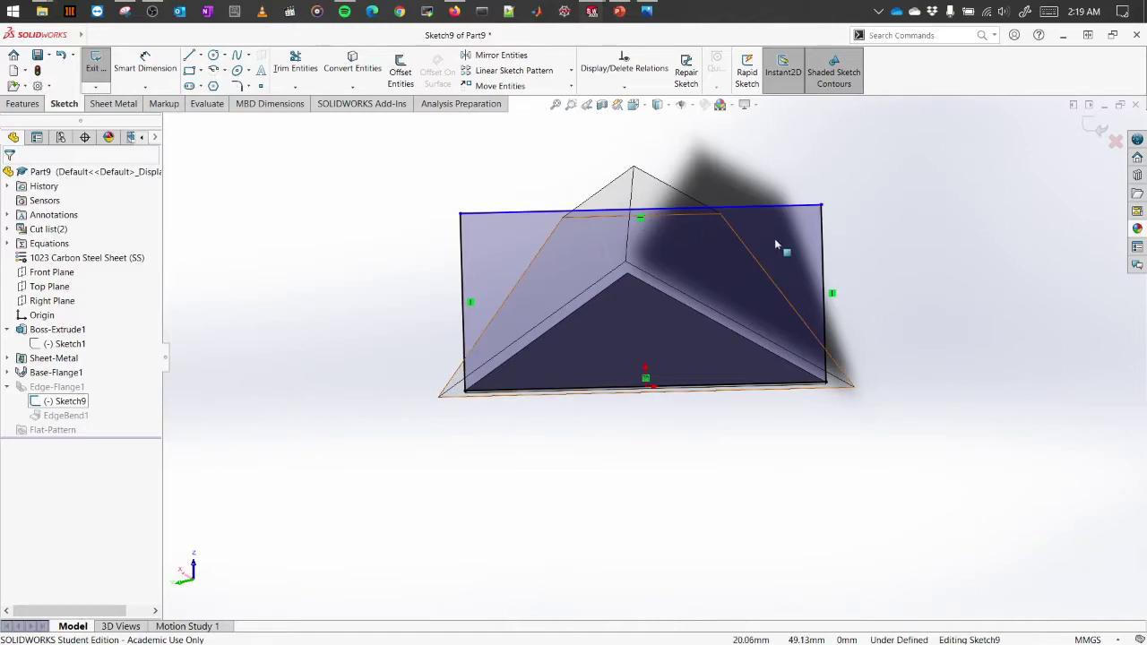
scroll(862, 290, "down", 3)
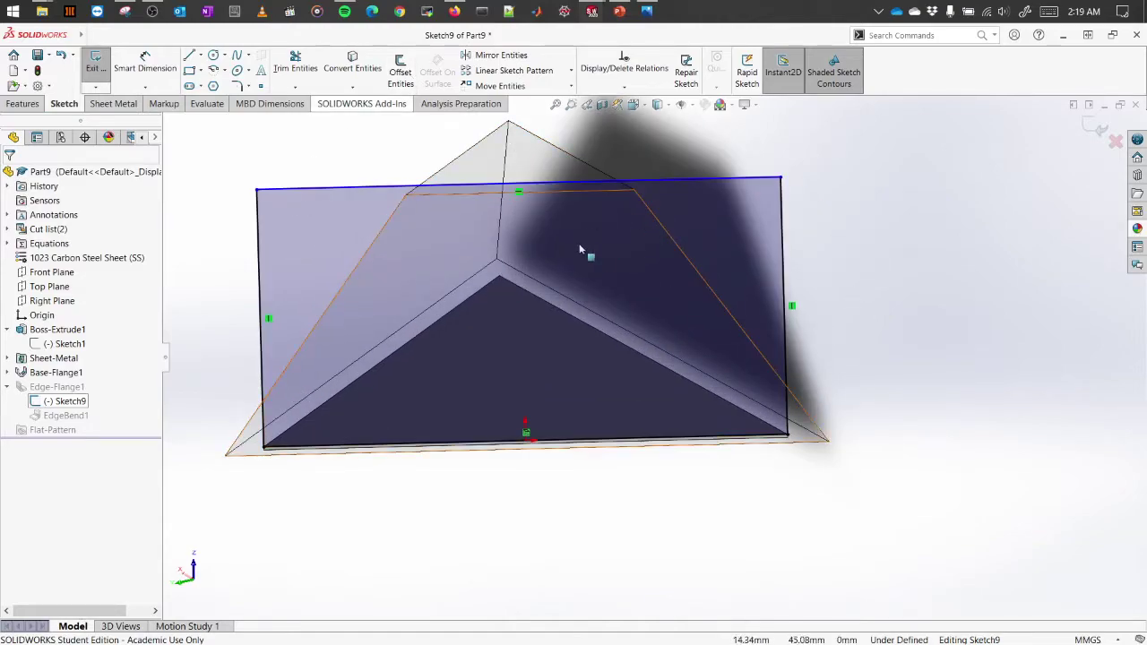
left_click(268, 320)
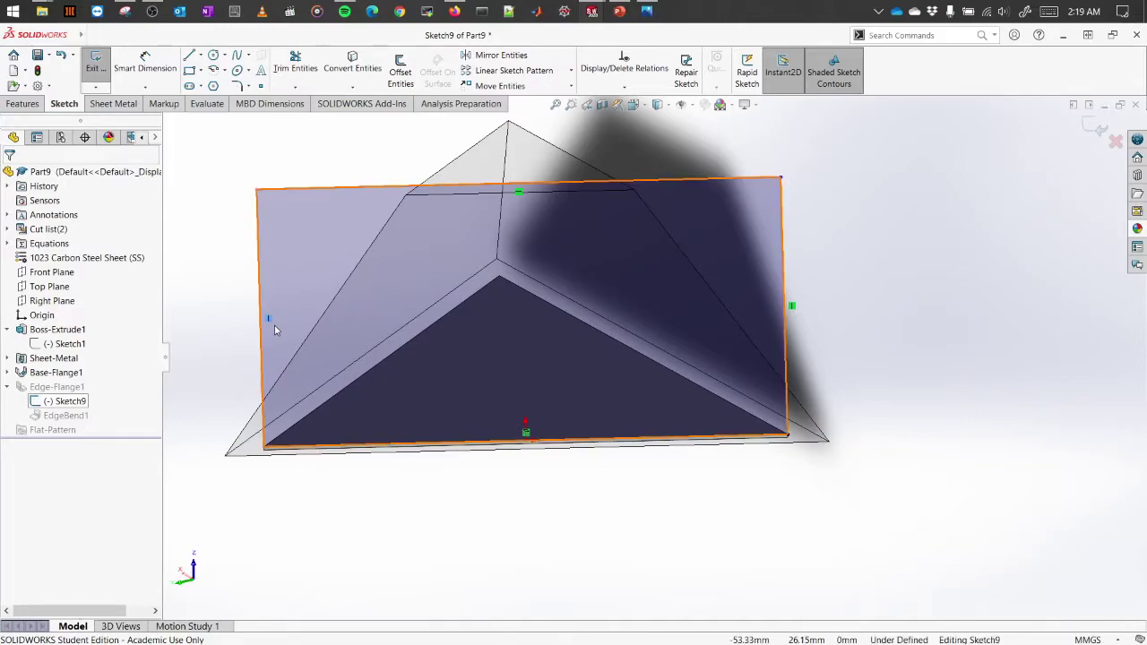
left_click(864, 315)
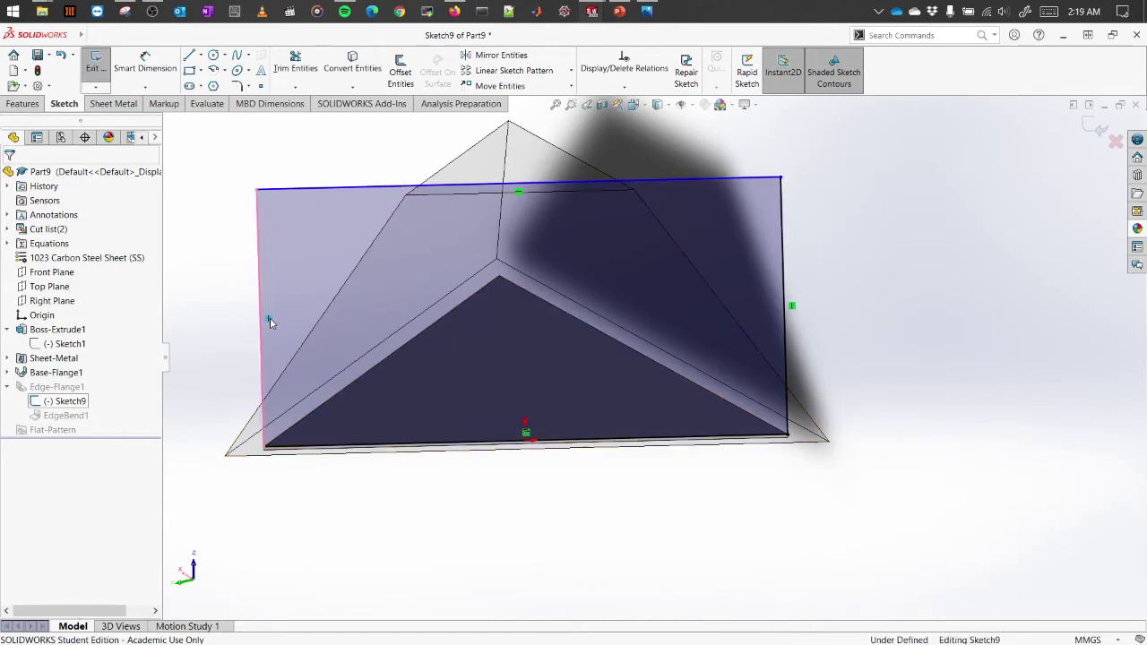
- Dimension the angle between the flange profile's left side line and its base line at 30 degrees
left_click(864, 308)
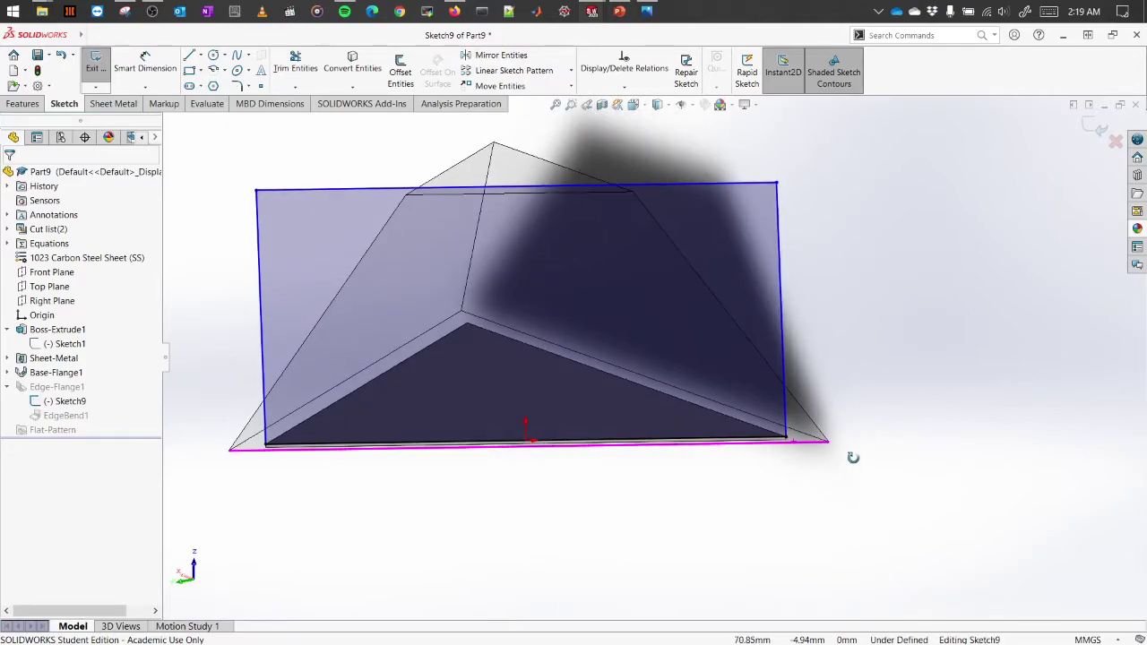
left_click(144, 65)
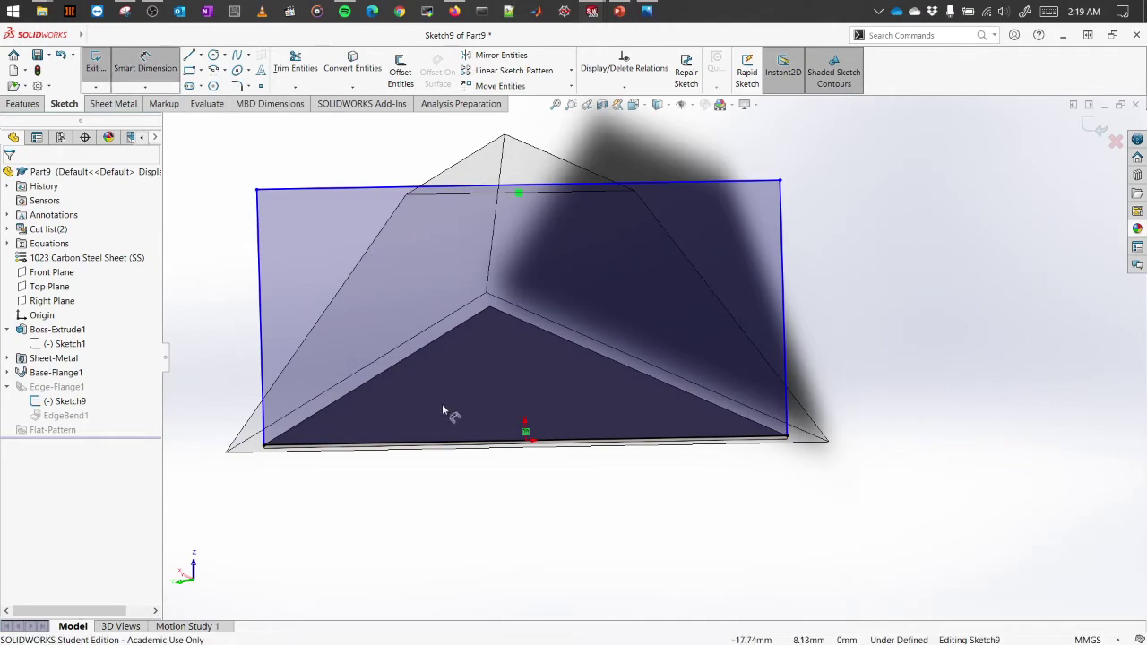
left_click(267, 397)
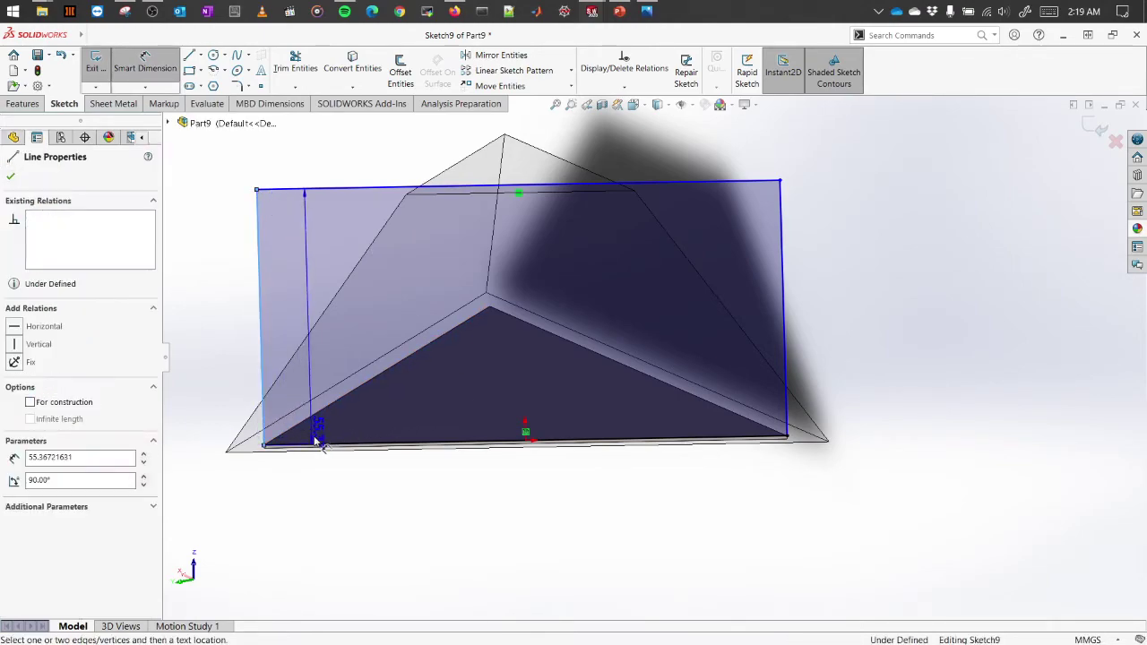
left_click(351, 445)
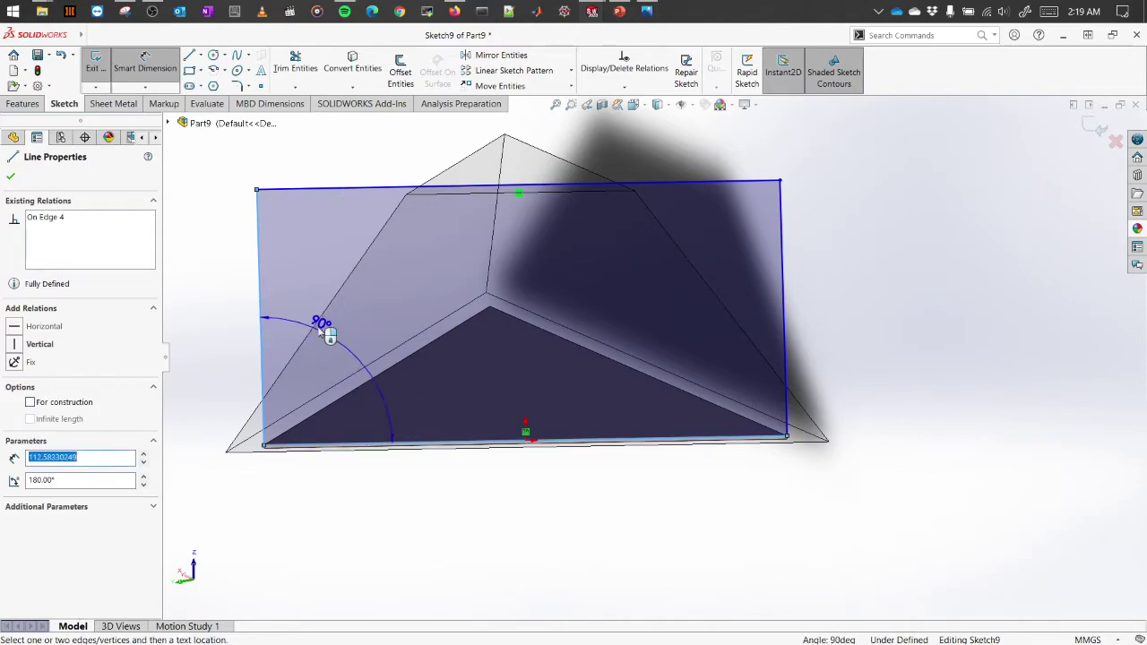
left_click(346, 359)
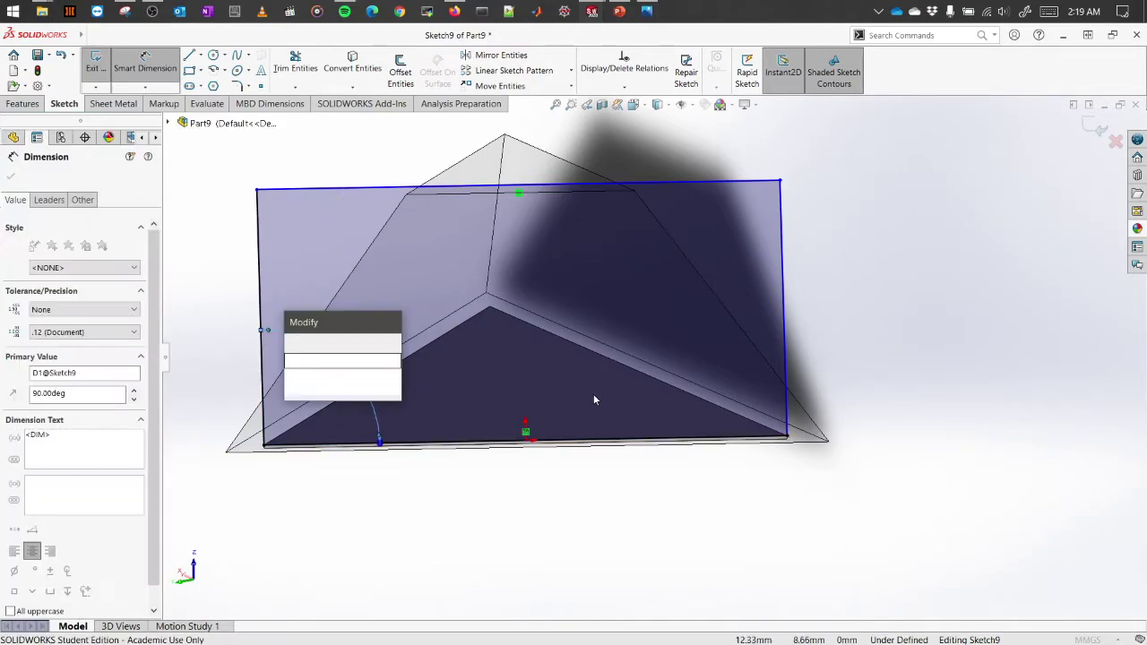
type("30")
key("Return")
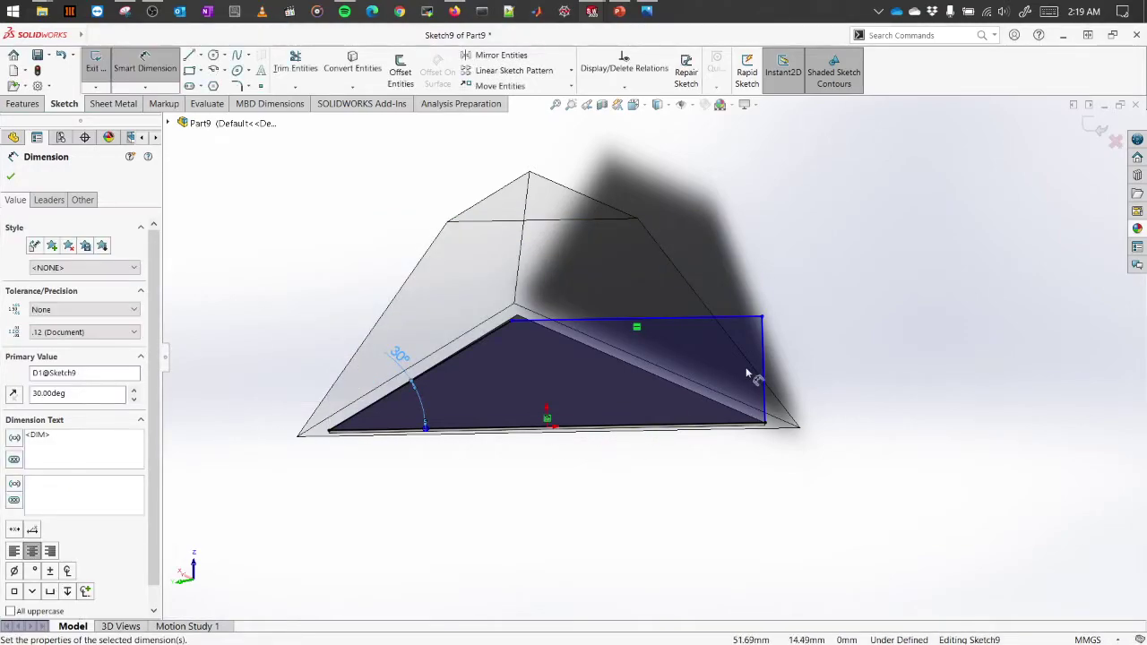
- Try 20 degrees for the profile's left base angle, and settle on 45 degrees
mouse_move(525, 540)
middle_mouse_down()
mouse_move(581, 525)
mouse_move(493, 443)
middle_mouse_up()
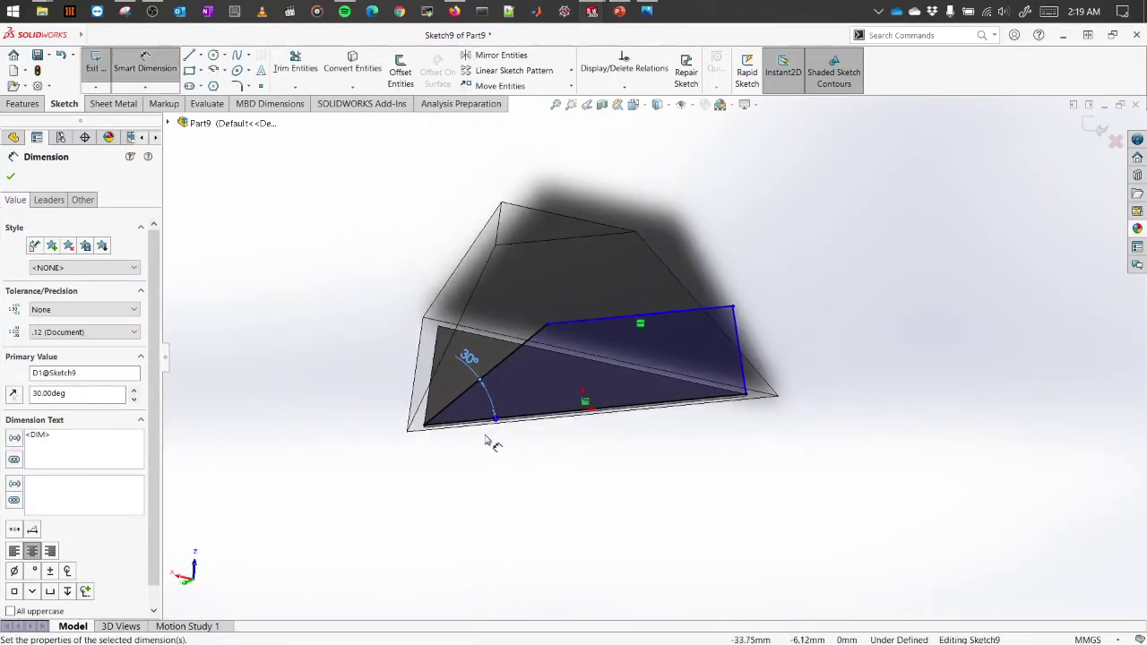
left_click(469, 360)
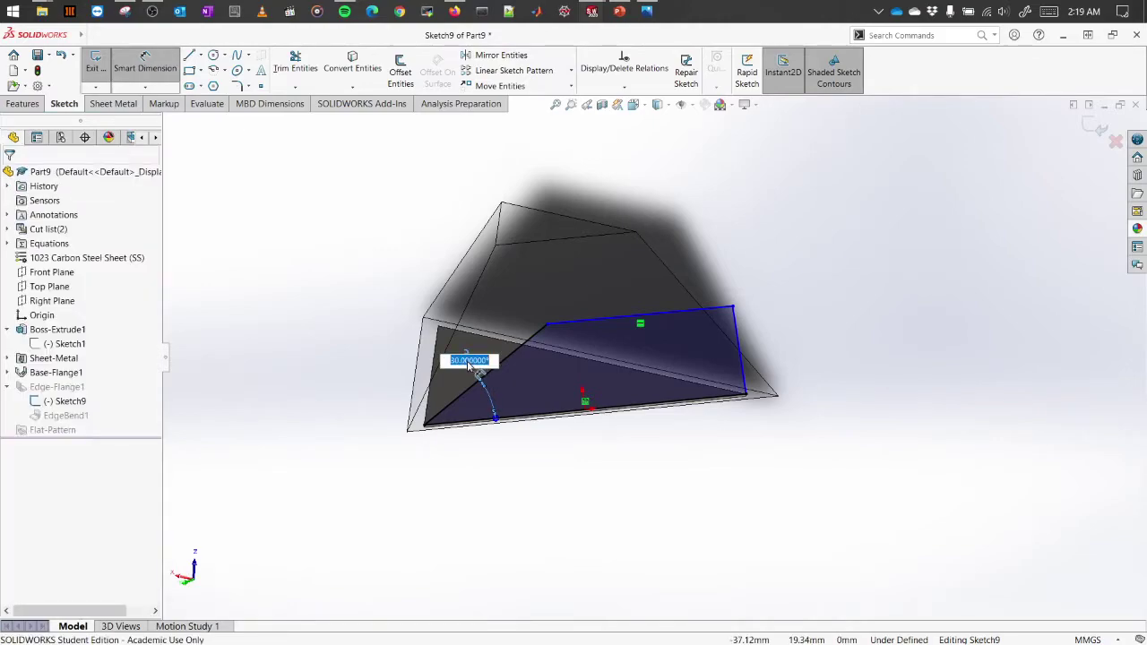
type("20")
key("Return")
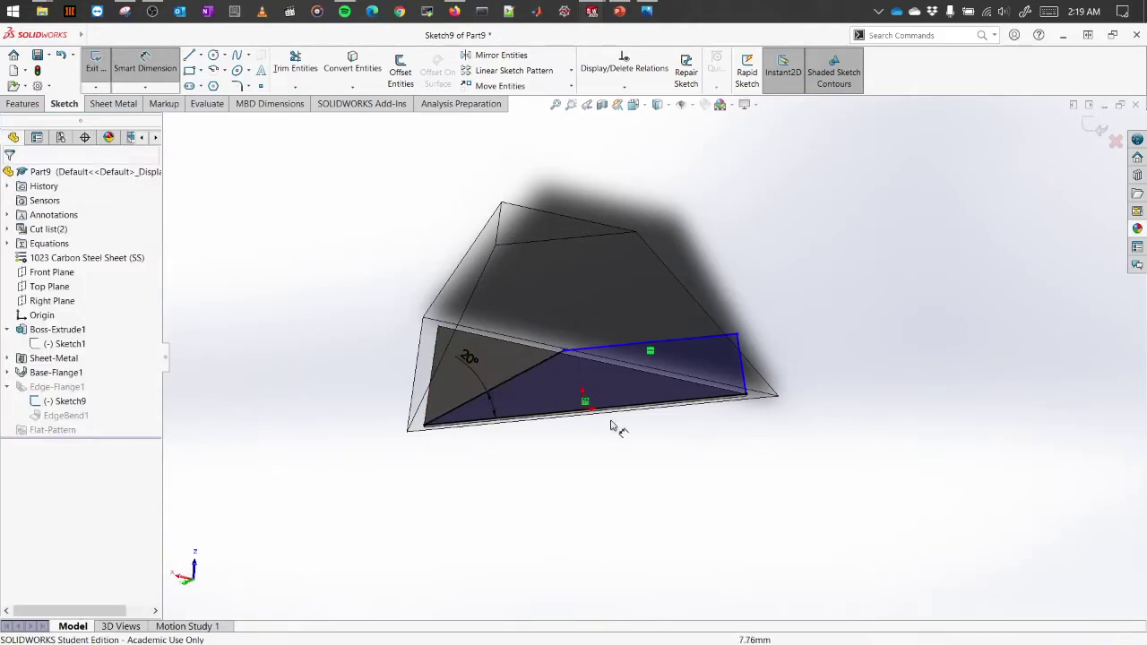
left_click(470, 361)
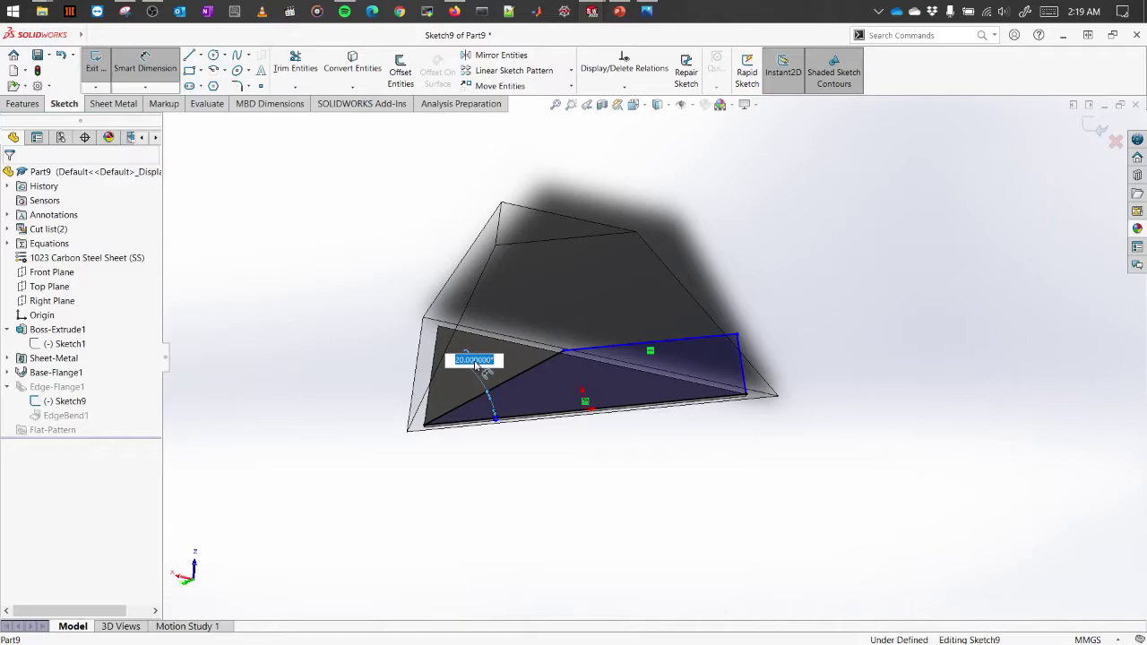
key("Return")
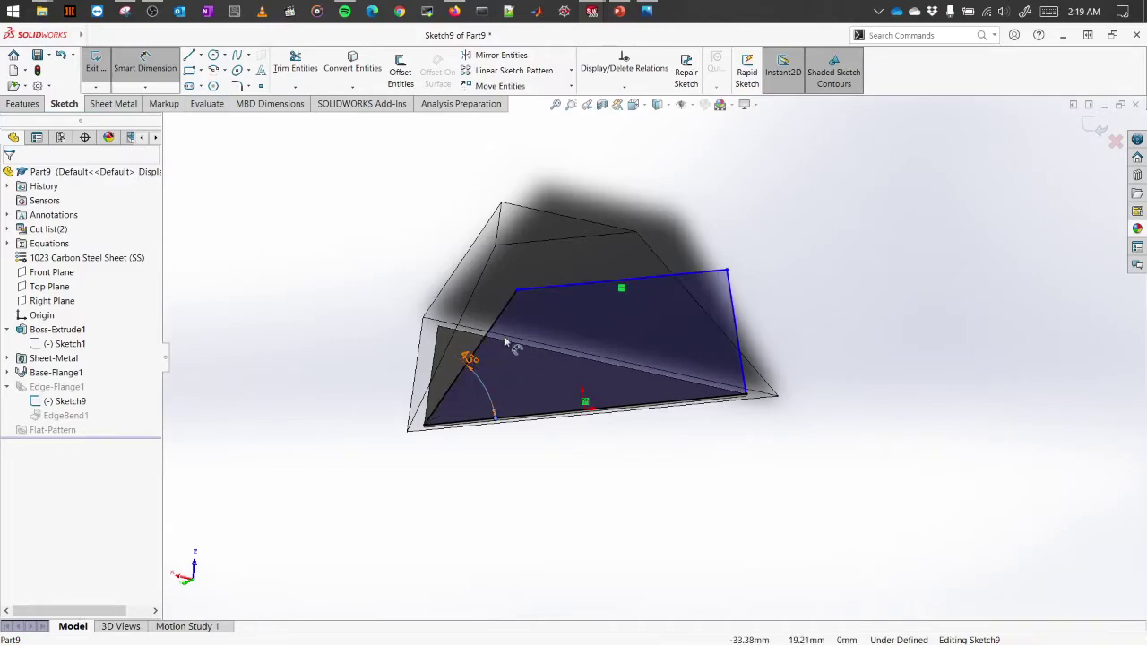
- Dimension the angle between the profile's right side line and its base line at 45 degrees
middle_click_drag(834, 373, 801, 350)
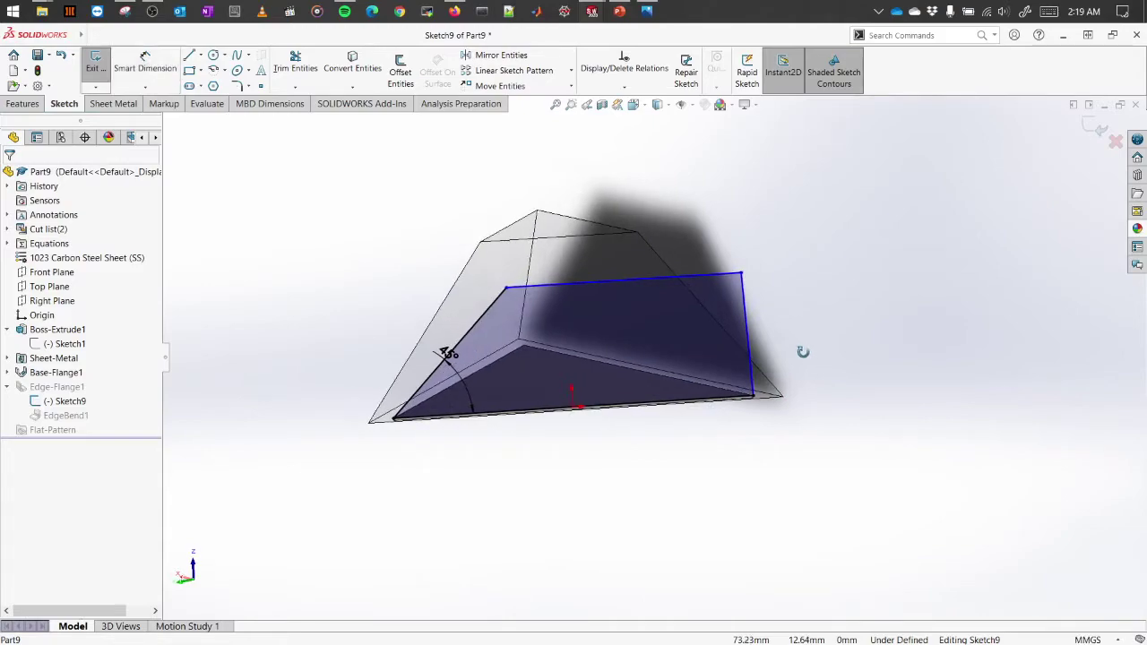
left_click(749, 363)
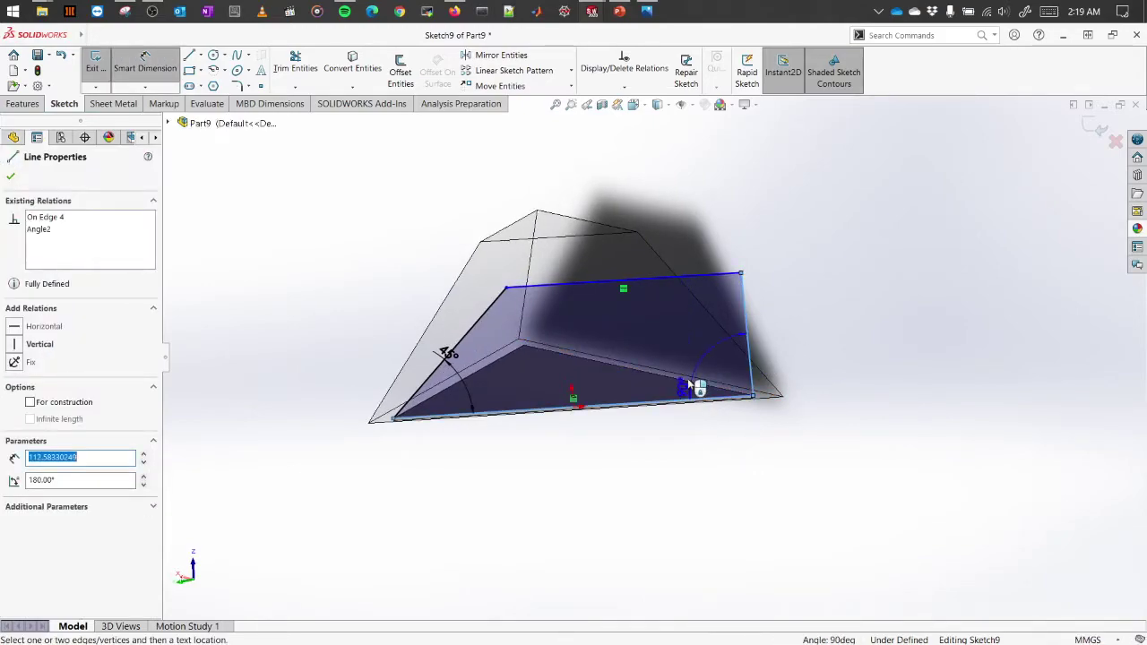
left_click(448, 353)
left_click(459, 363)
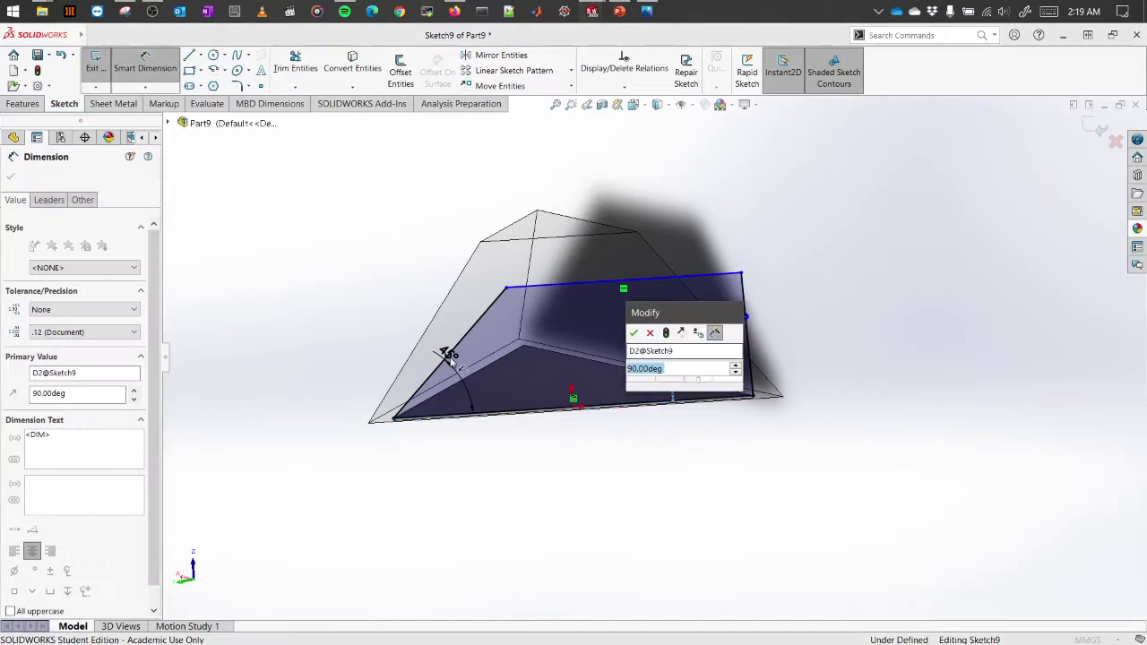
type("45")
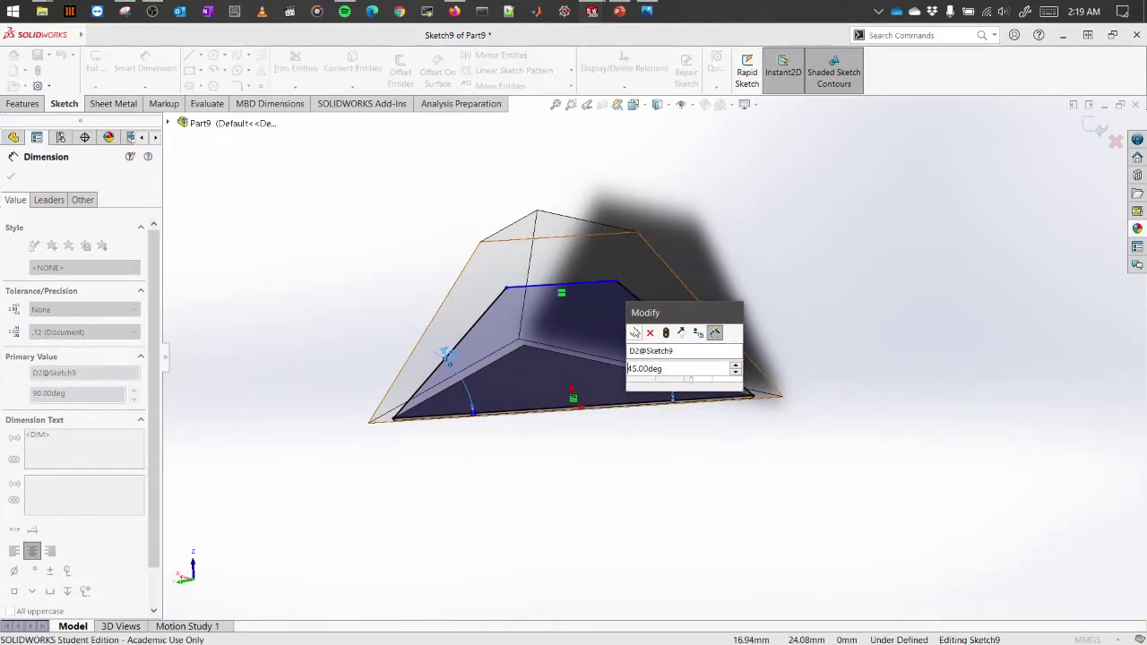
left_click(634, 332)
- Delete the On Edge relation that ties the flange profile's base line to the base flange edge
left_click(855, 327)
middle_click_drag(852, 335, 786, 408)
scroll(654, 445, "down", 2)
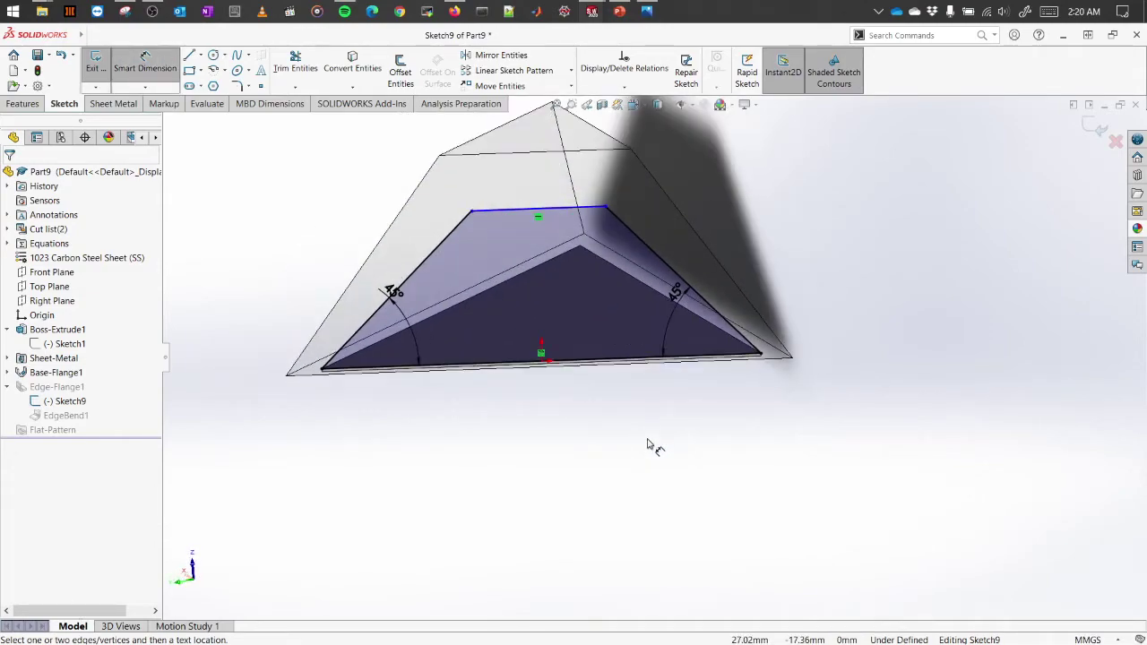
scroll(595, 408, "down", 2)
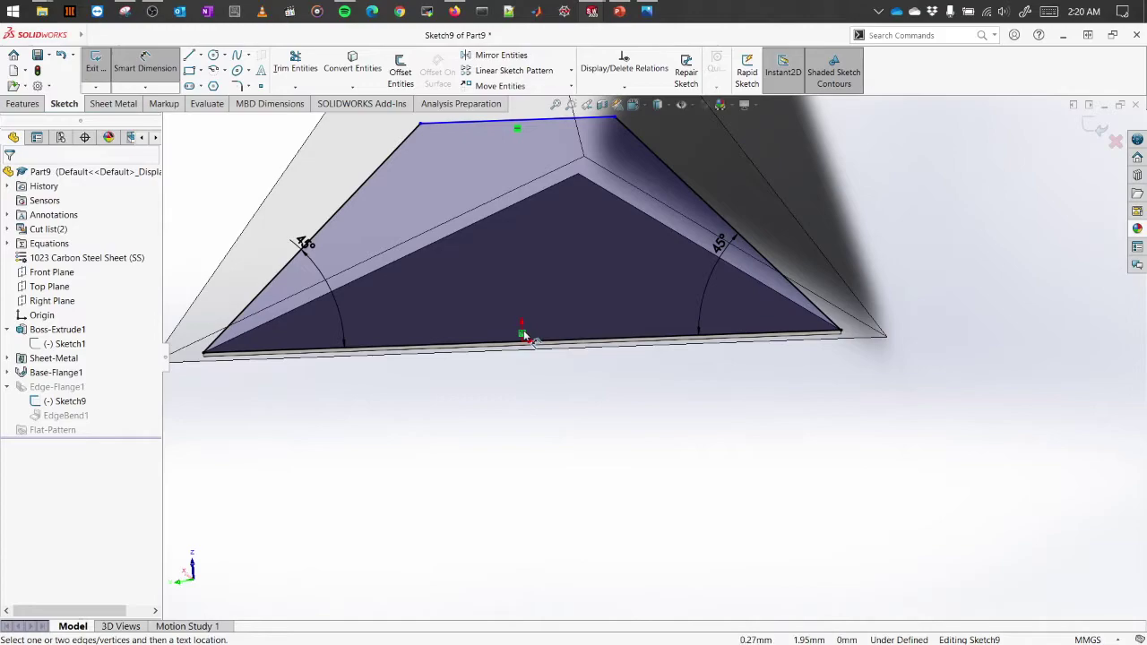
key("Escape")
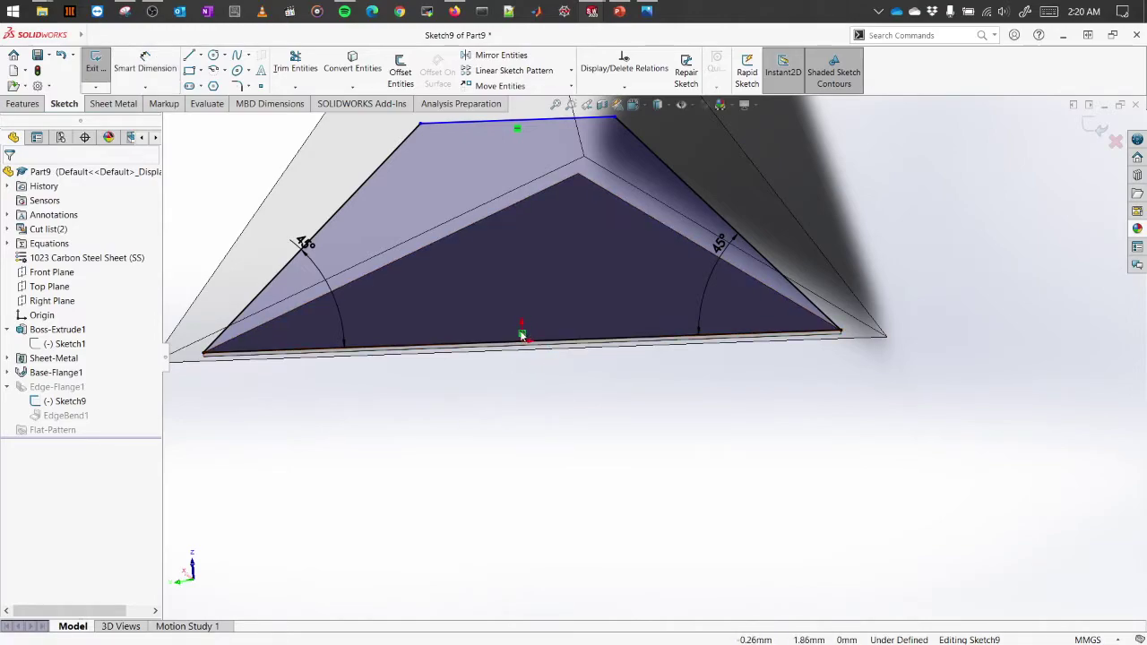
left_click(522, 335)
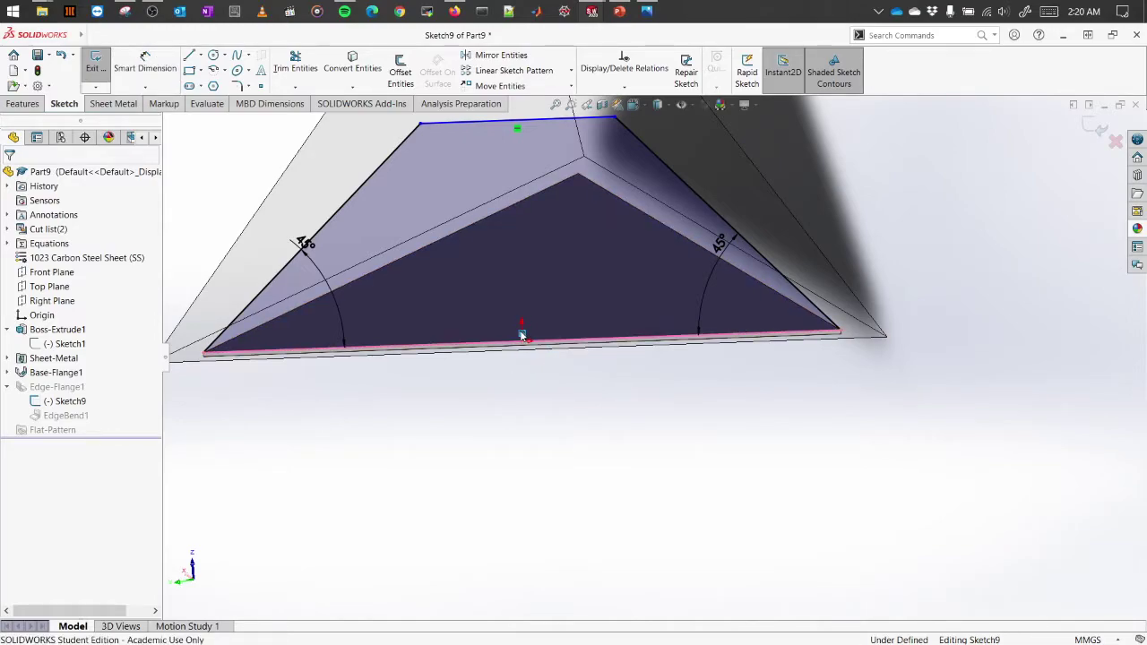
left_click(573, 407)
- Examine the base line's remaining relations and its alignment with the base flange edge from several sides
mouse_move(585, 397)
middle_mouse_down()
mouse_move(609, 323)
mouse_move(602, 305)
middle_mouse_up()
scroll(580, 324, "down", 3)
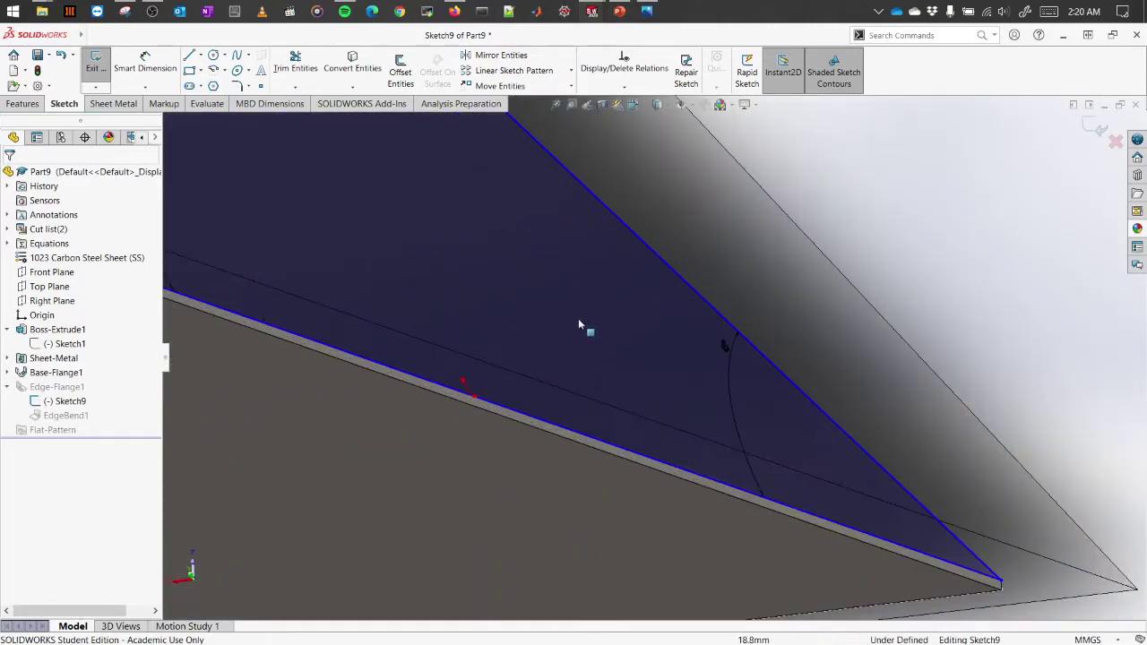
left_click(573, 444)
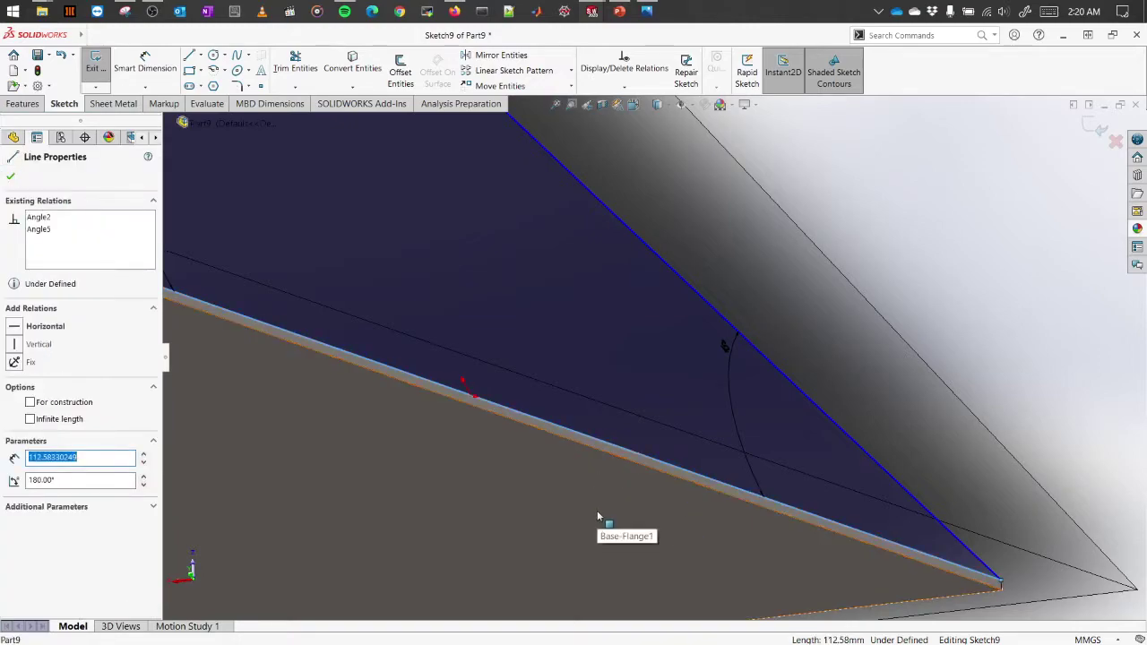
scroll(595, 511, "up", 2)
mouse_move(595, 511)
middle_mouse_down()
mouse_move(554, 604)
mouse_move(645, 614)
middle_mouse_up()
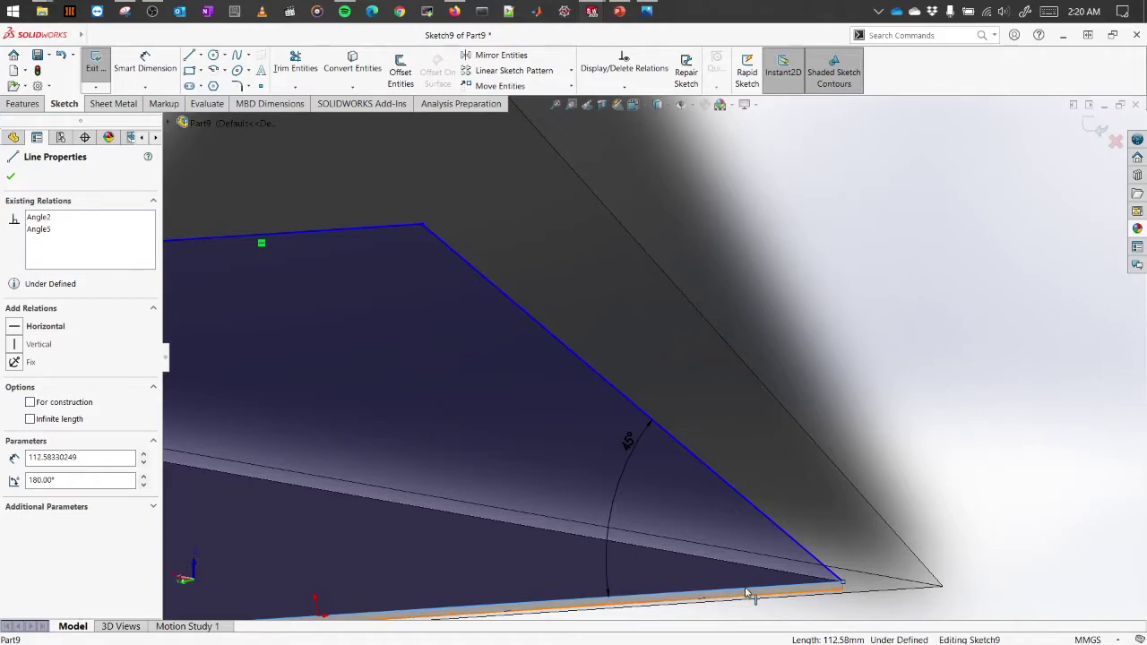
key("Escape")
middle_click_drag(747, 596, 681, 582)
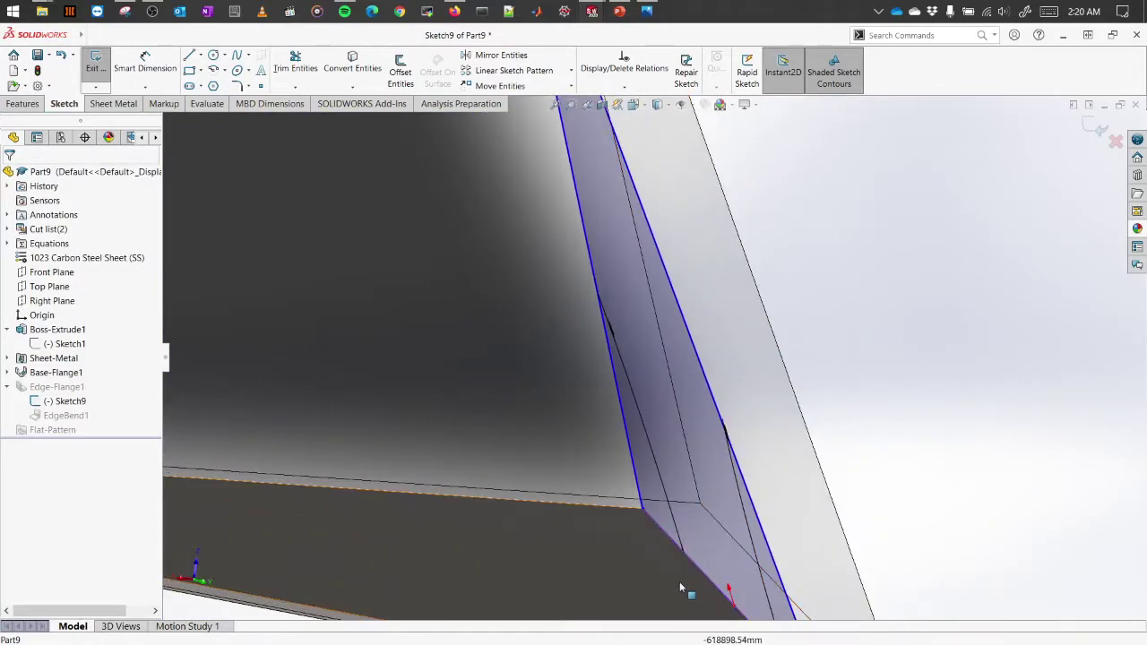
scroll(680, 580, "down", 2)
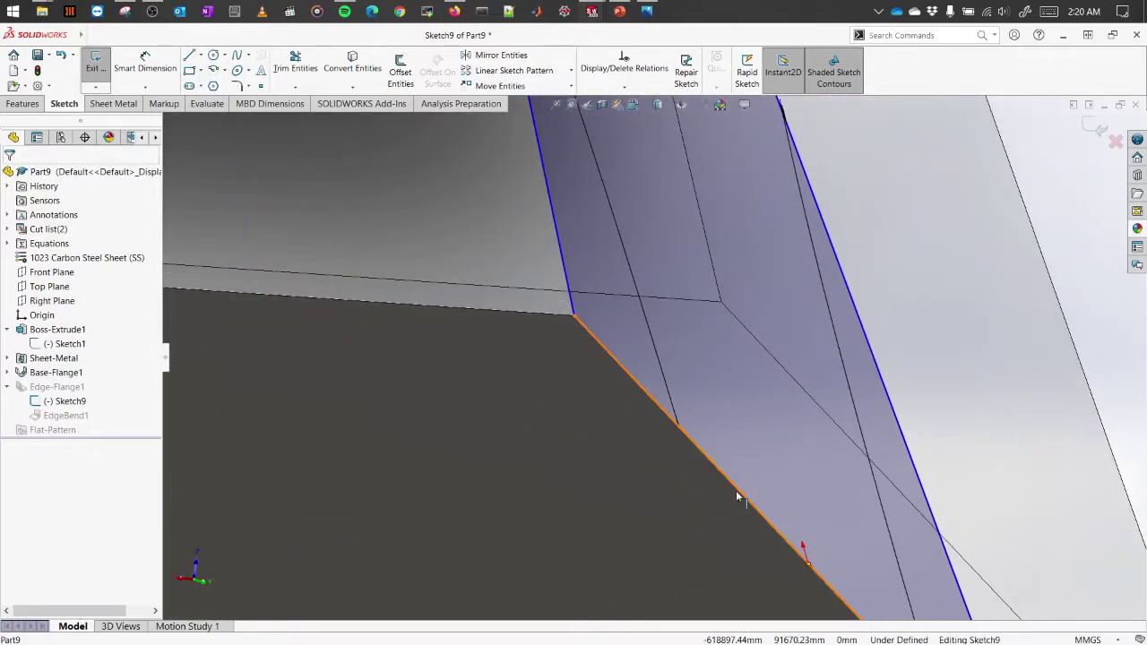
- Add a Fix relation to the flange profile's base line
left_click(730, 496)
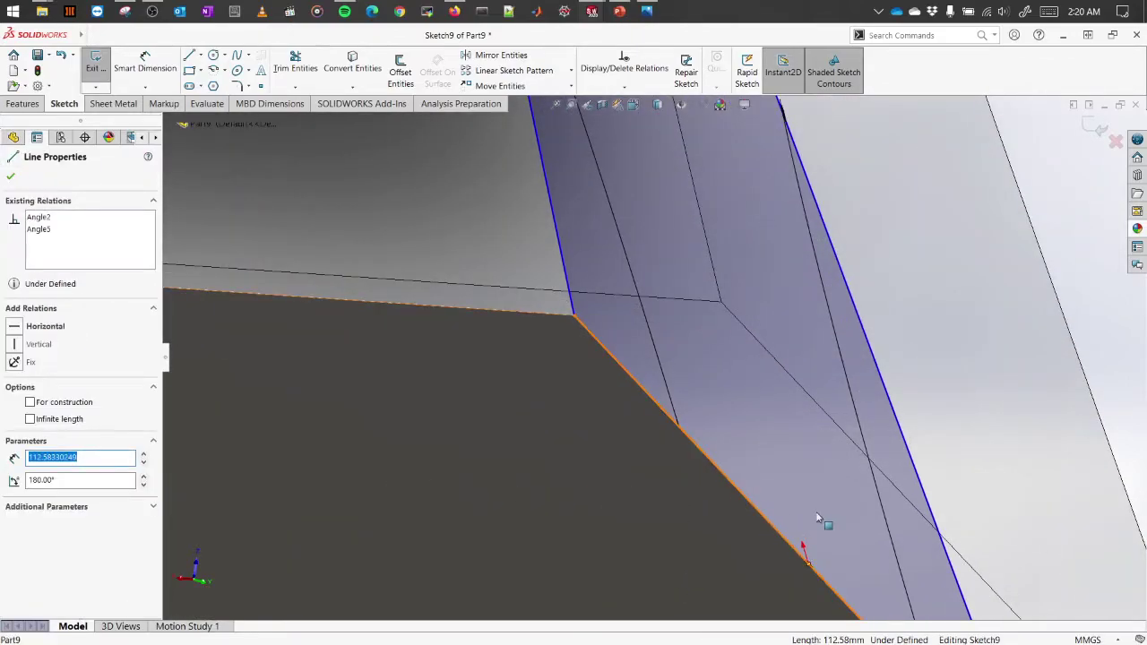
scroll(380, 488, "up", 3)
middle_click_drag(380, 488, 636, 484)
scroll(636, 485, "up", 3)
middle_click_drag(801, 632, 922, 511)
scroll(922, 478, "down", 3)
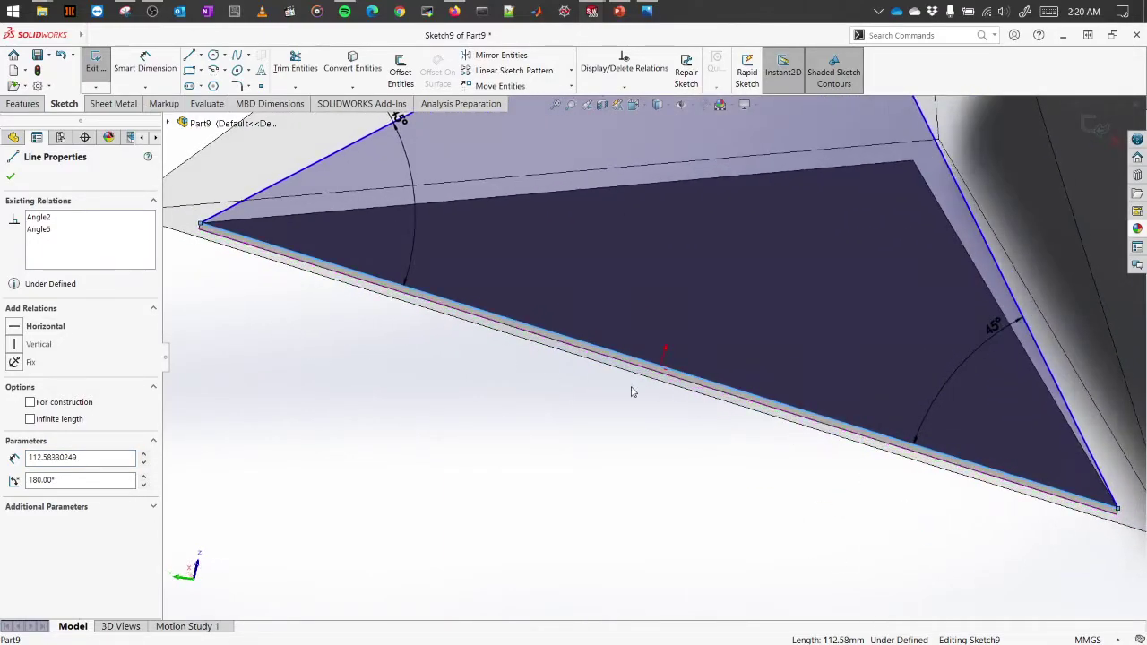
left_click(13, 362)
left_click(758, 478)
middle_click_drag(758, 478, 813, 270)
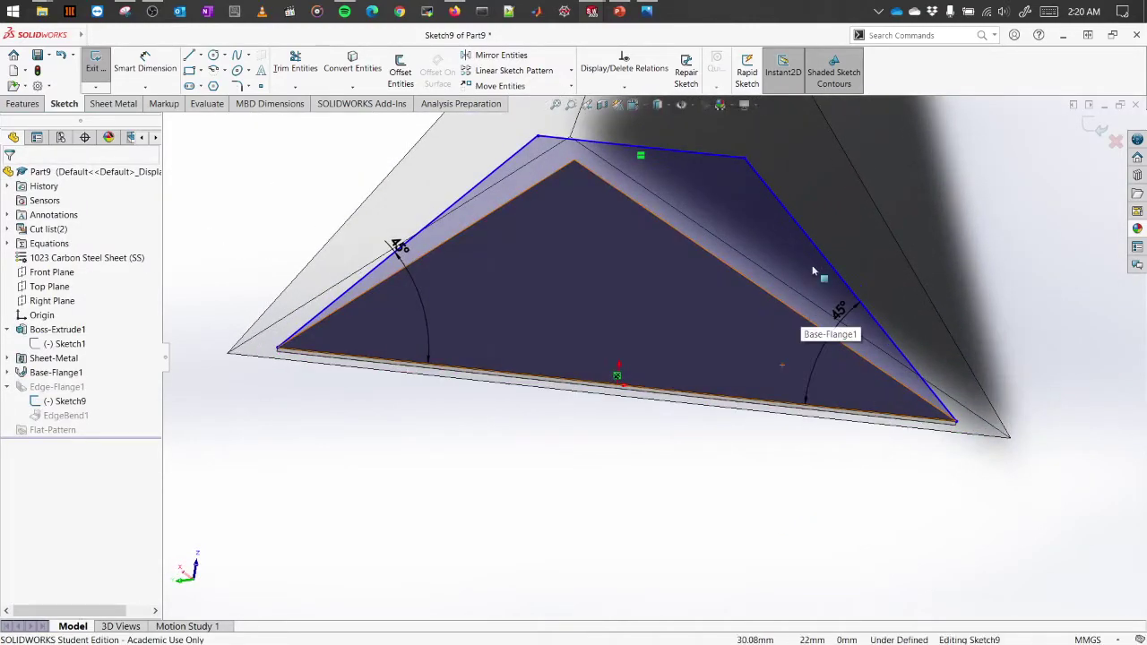
- Dimension the distance from the base line's midpoint to its right endpoint at 45 mm
left_click(145, 67)
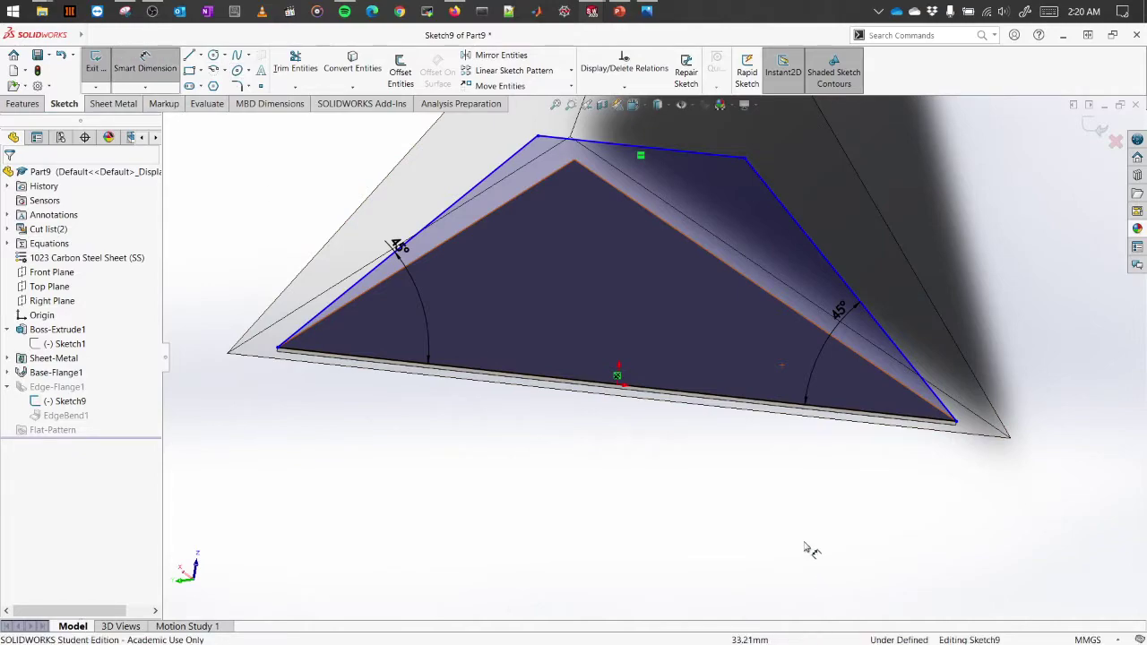
left_click(630, 409)
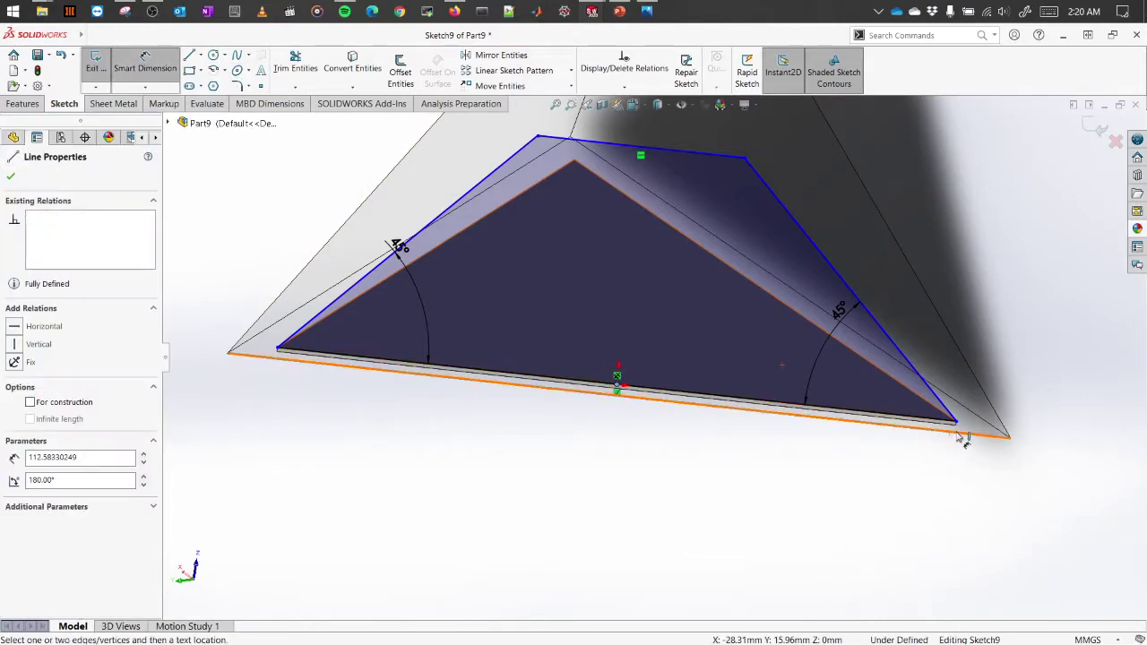
left_click(956, 425)
left_click(740, 467)
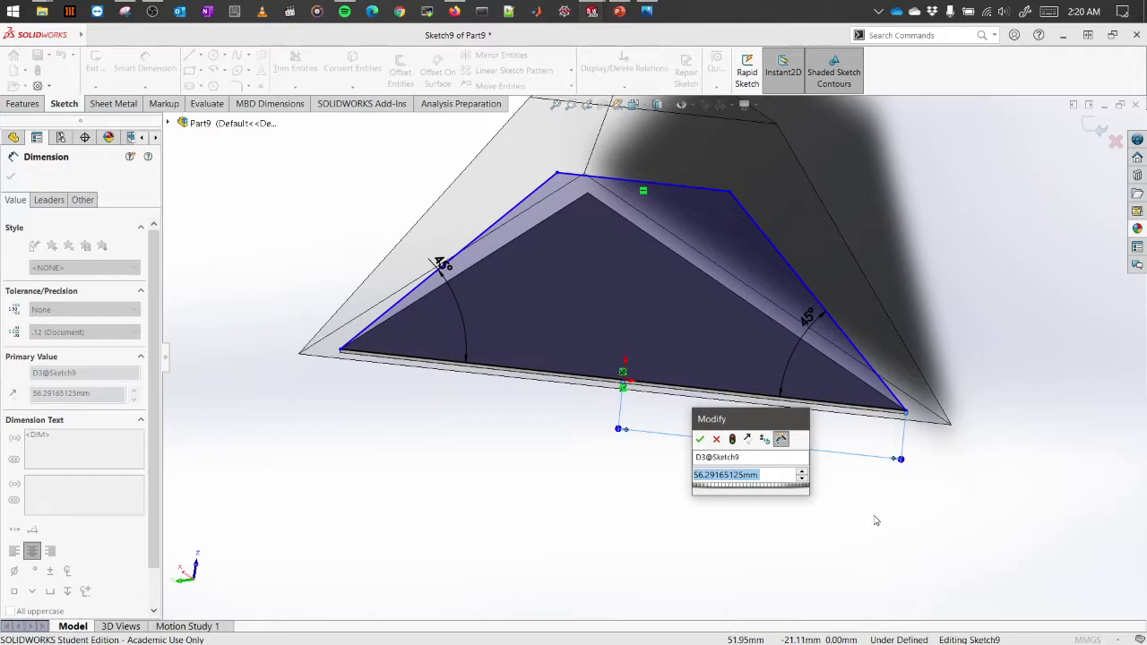
type("45")
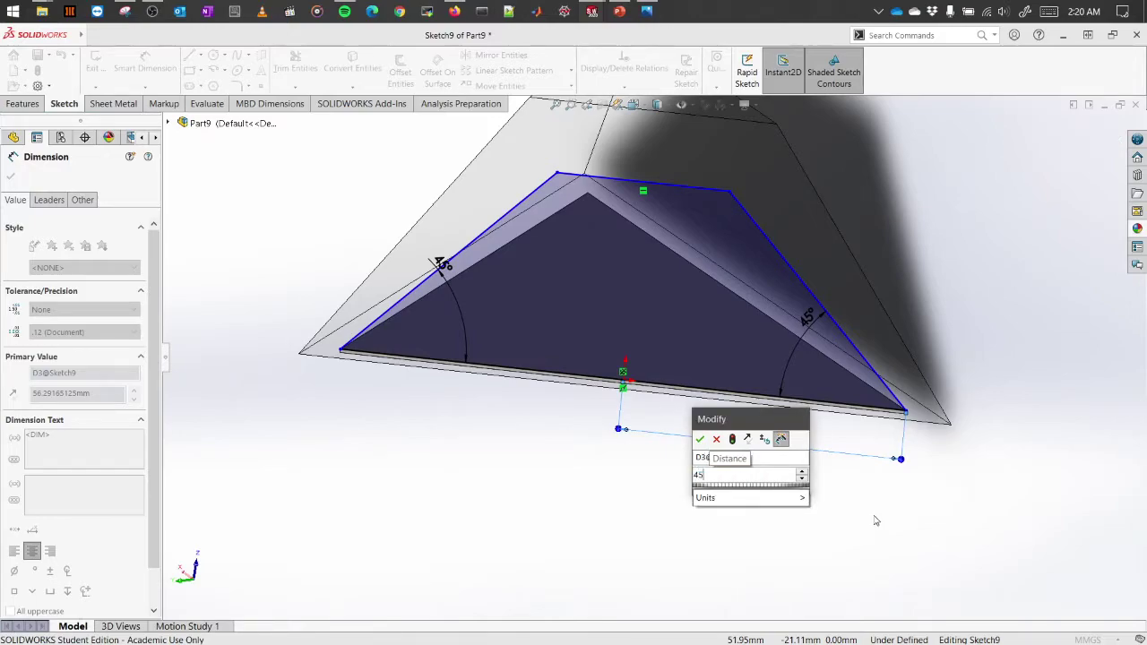
key("Return")
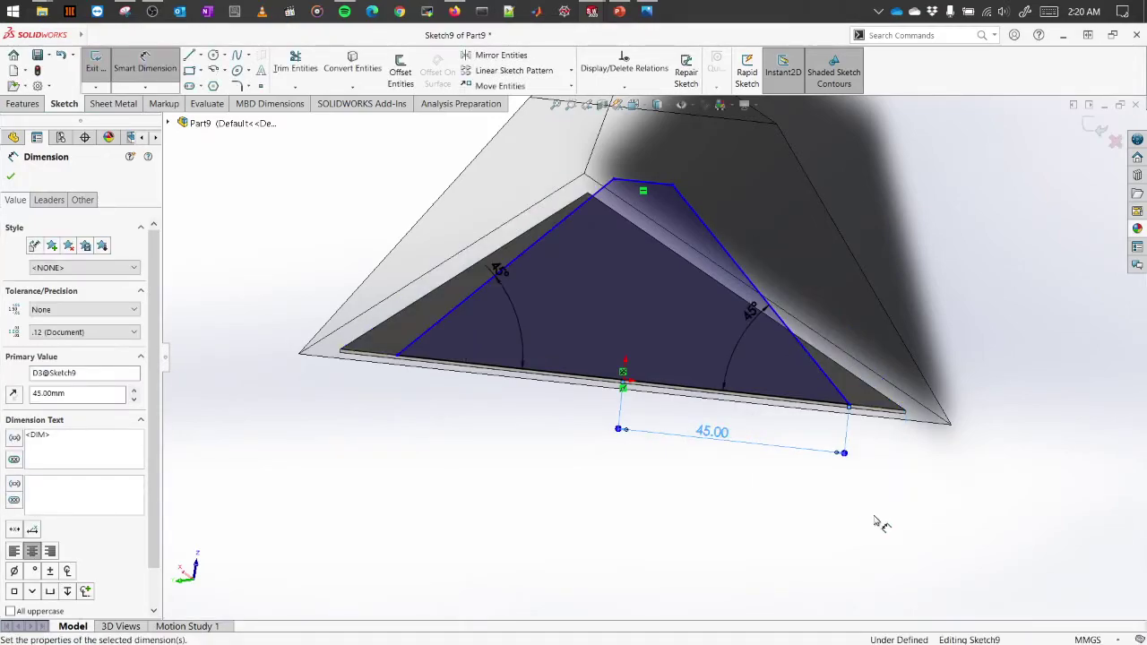
- Set the distance from the base line's midpoint to its right endpoint to 50 mm
mouse_move(809, 396)
middle_mouse_down()
mouse_move(844, 379)
mouse_move(827, 435)
mouse_move(801, 340)
mouse_move(788, 374)
middle_mouse_up()
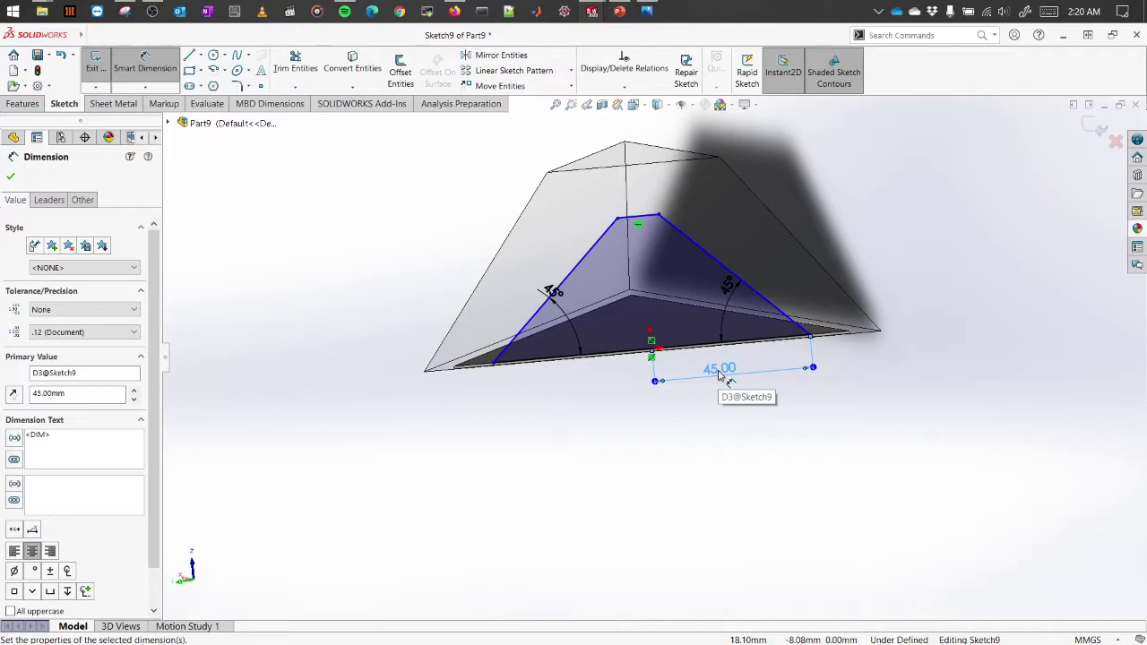
right_click(671, 447)
left_click(723, 481)
mouse_move(674, 457)
middle_mouse_down()
mouse_move(660, 456)
mouse_move(708, 412)
middle_mouse_up()
double_click(735, 372)
type("50")
key("Return")
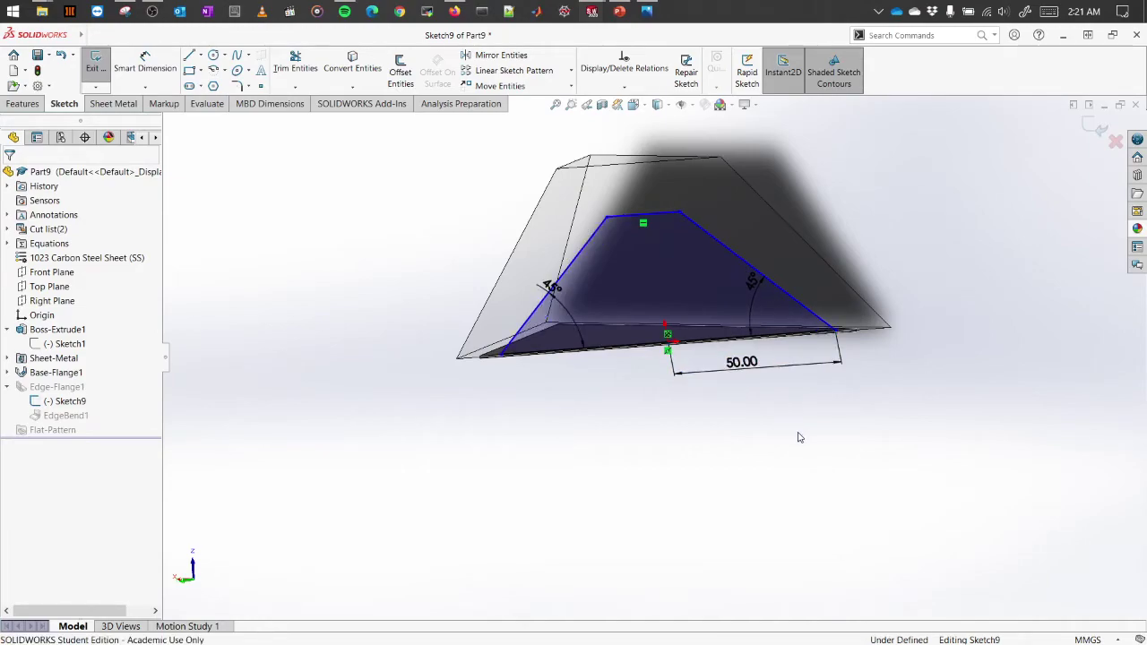
right_click(799, 437)
mouse_move(709, 507)
middle_mouse_down()
mouse_move(707, 548)
mouse_move(691, 556)
mouse_move(705, 527)
middle_mouse_up()
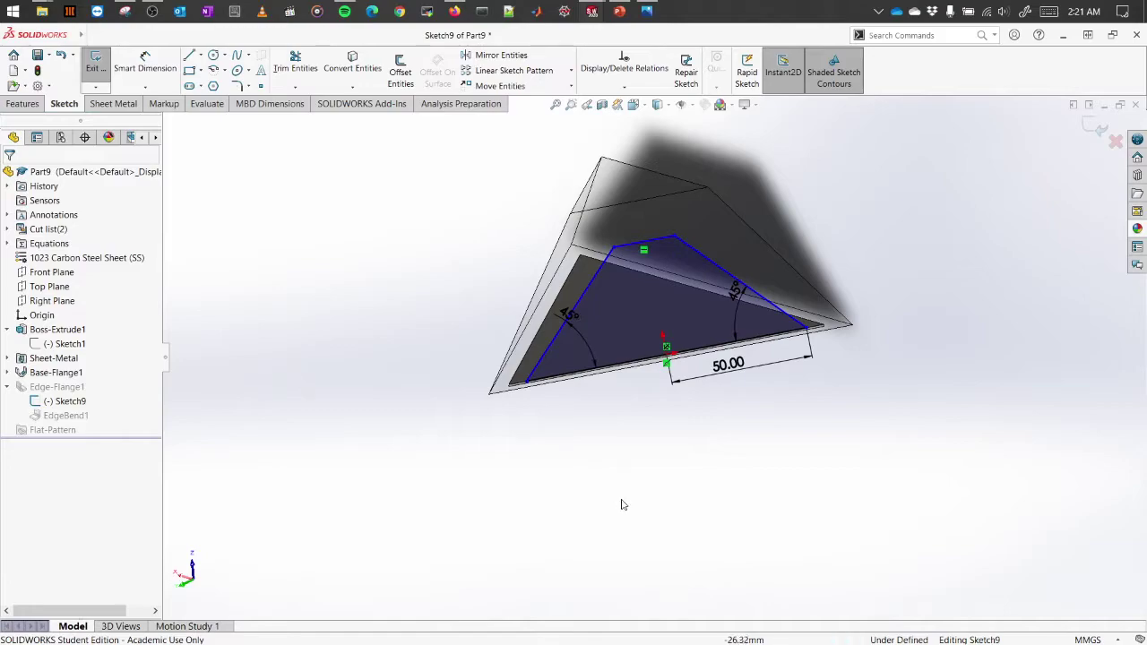
- Make the flange profile's top line collinear with the nearest top edge of the translucent solid
left_click(652, 215)
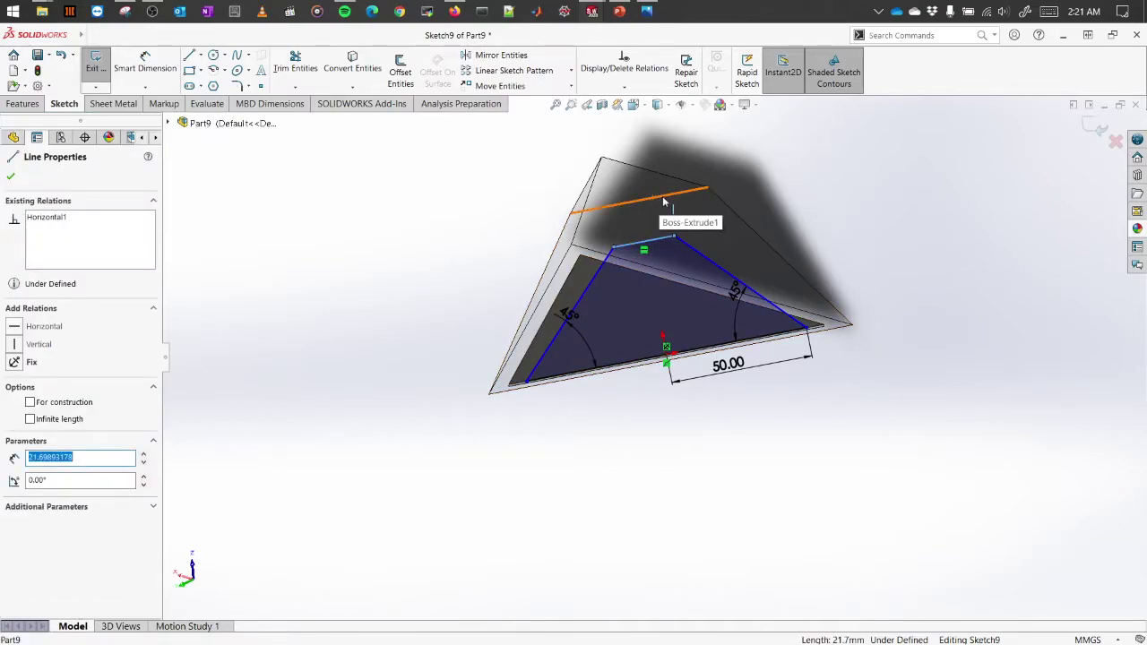
left_click(677, 198, "ctrl")
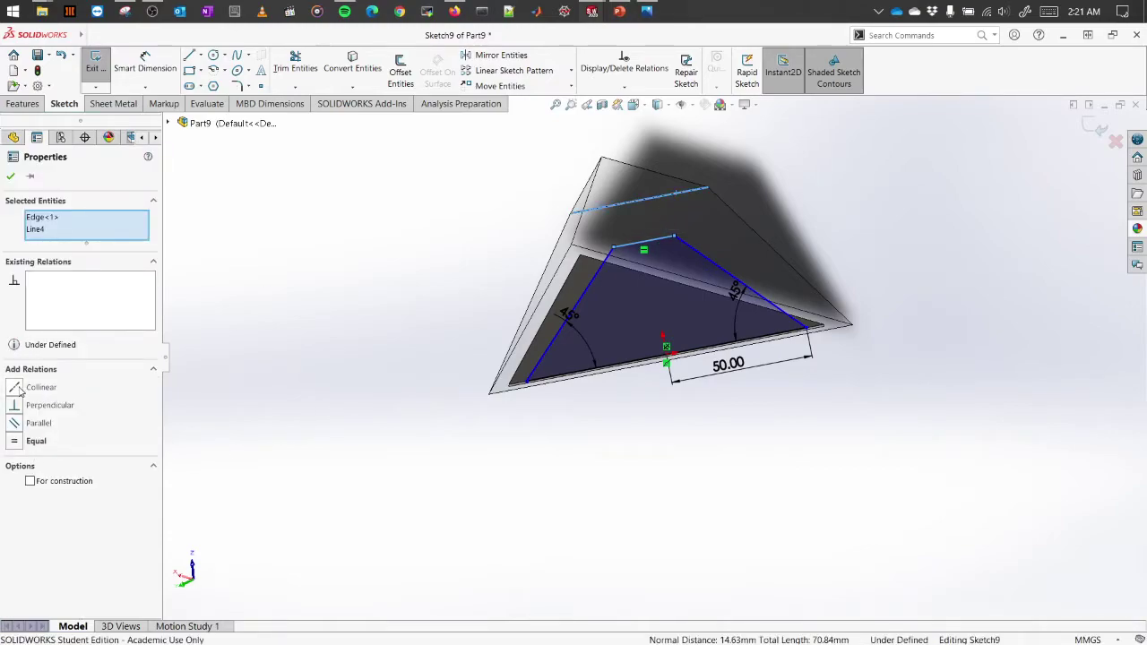
left_click(18, 389)
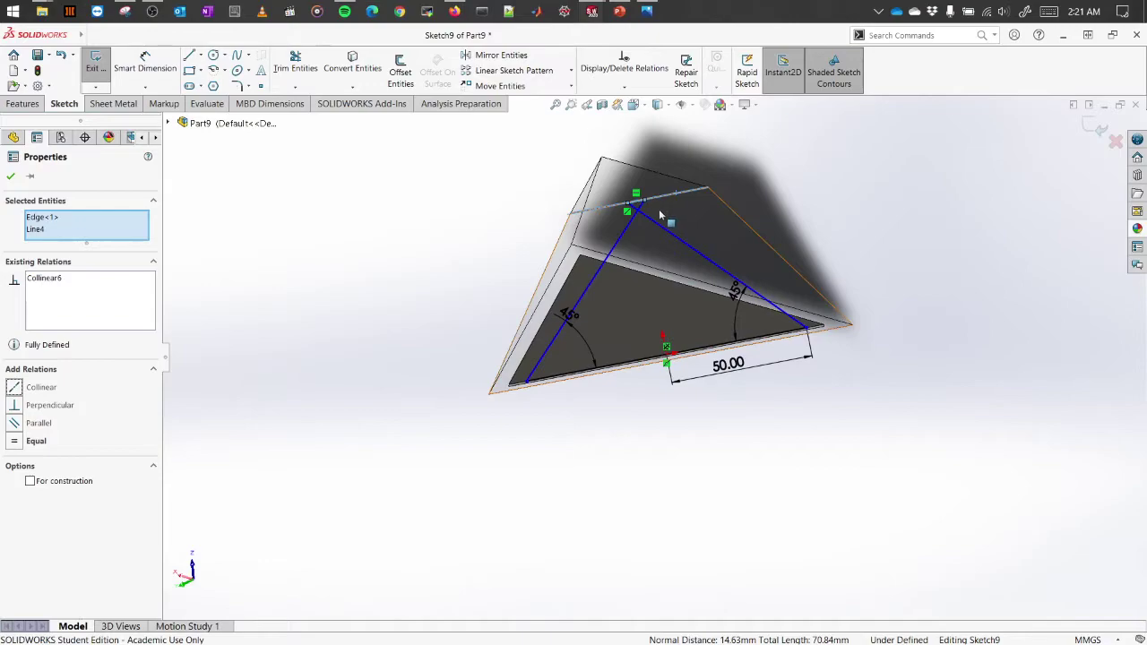
- Set the angle between the flange profile's left side and its base line to 55°
scroll(659, 230, "down", 3)
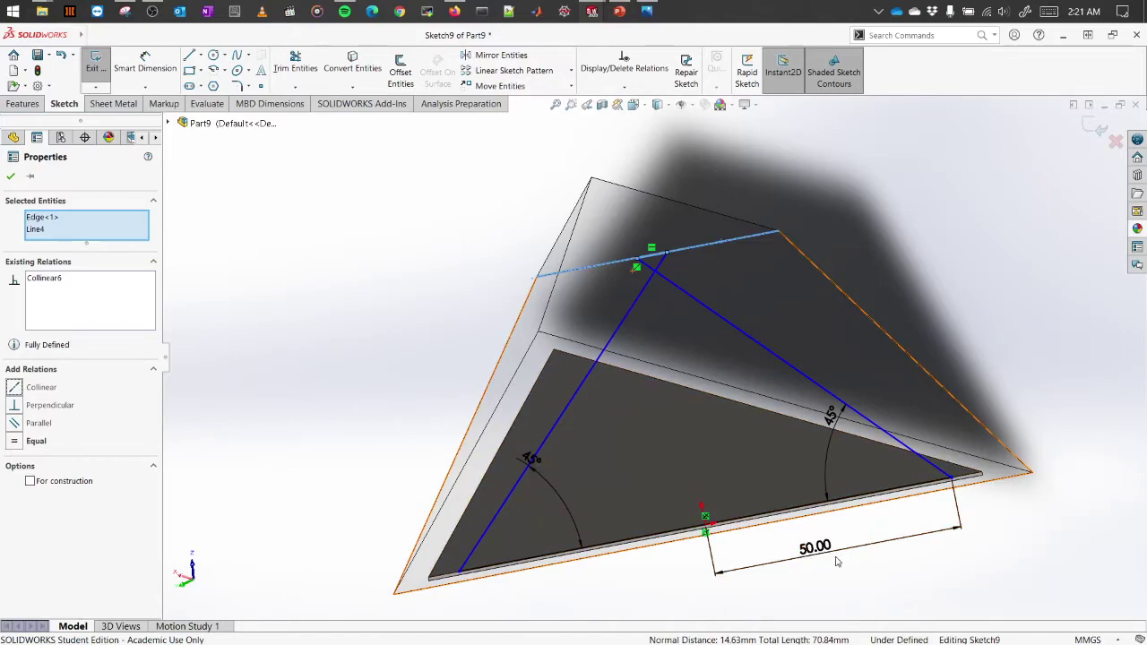
double_click(535, 463)
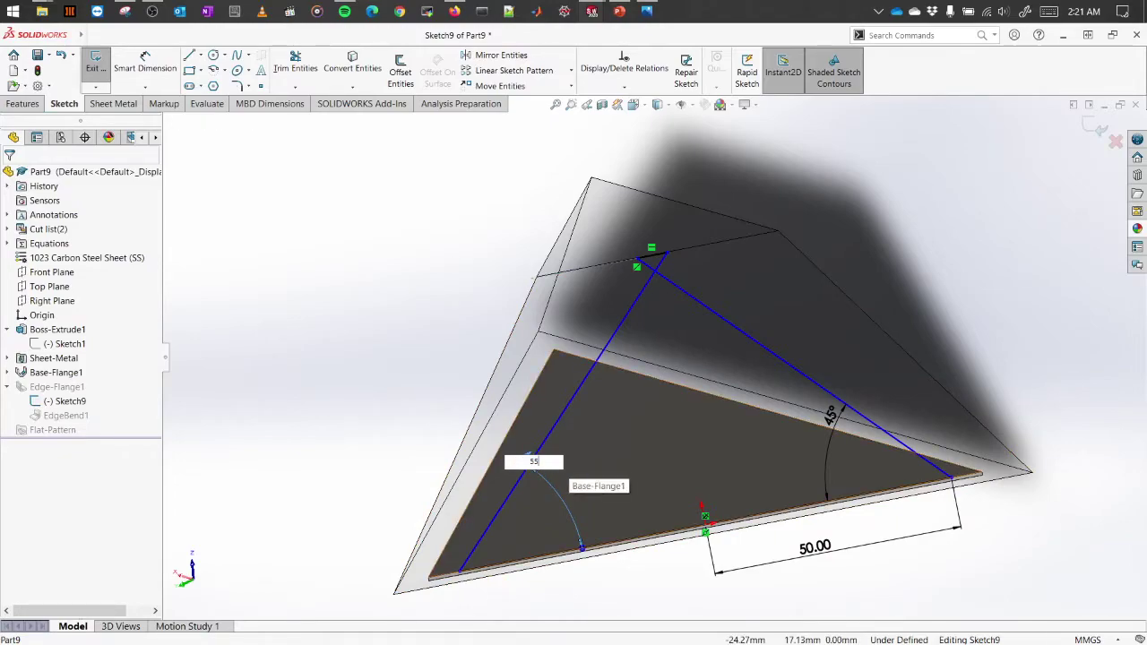
type("55")
key("Return")
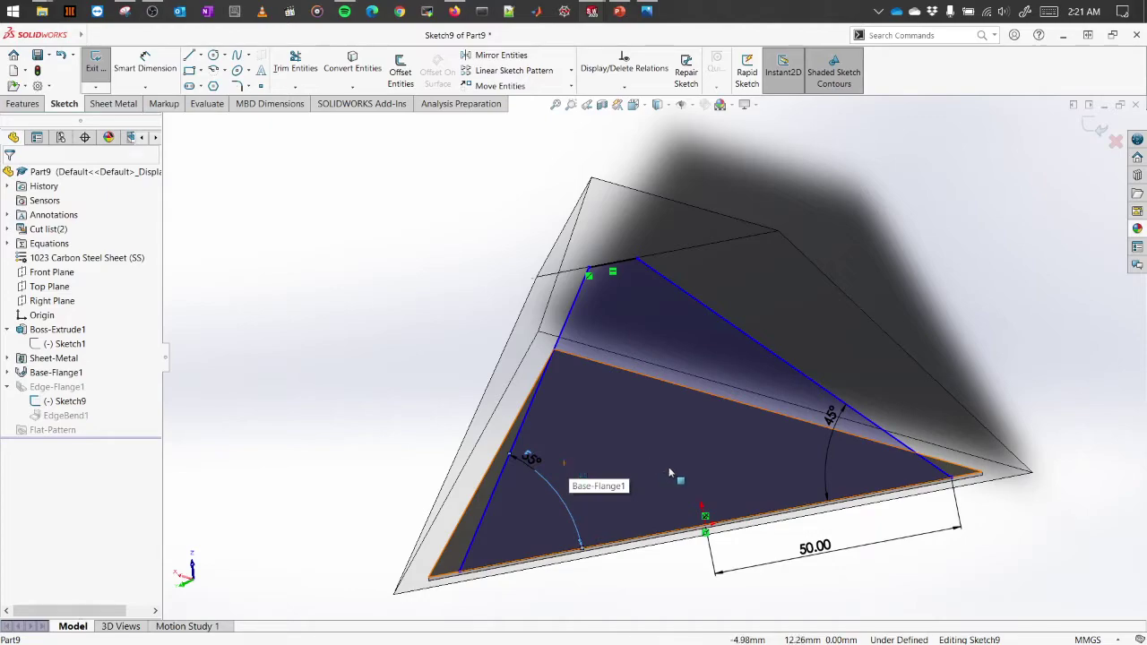
- Set the angle between the flange profile's right side and its base line to 55°
left_click(830, 415)
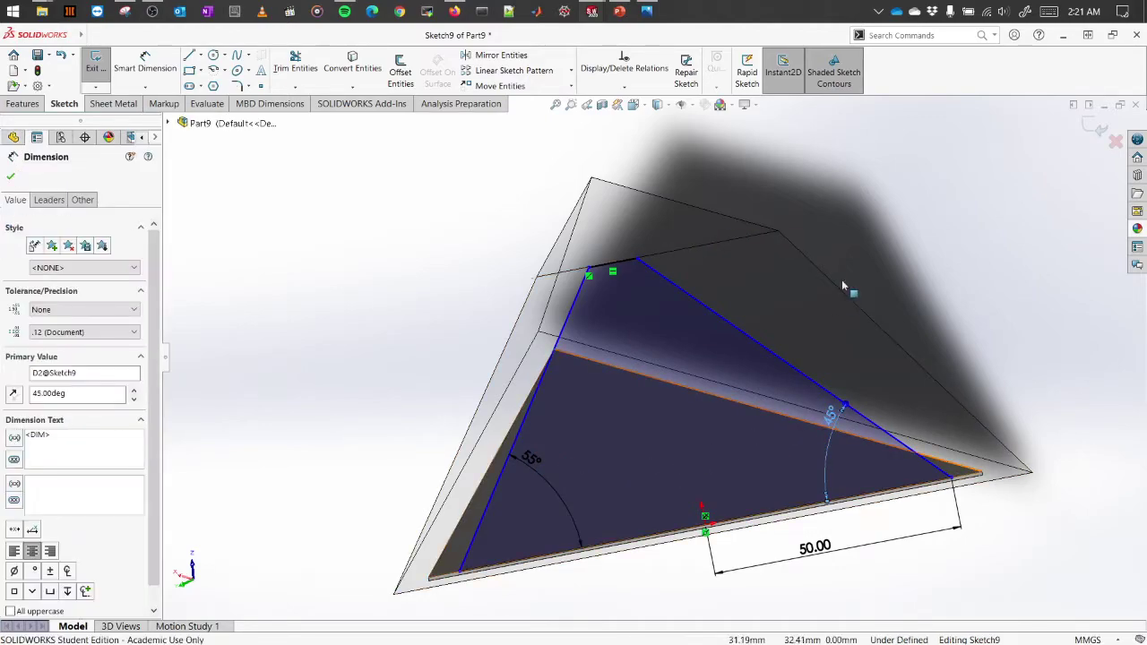
key("Escape")
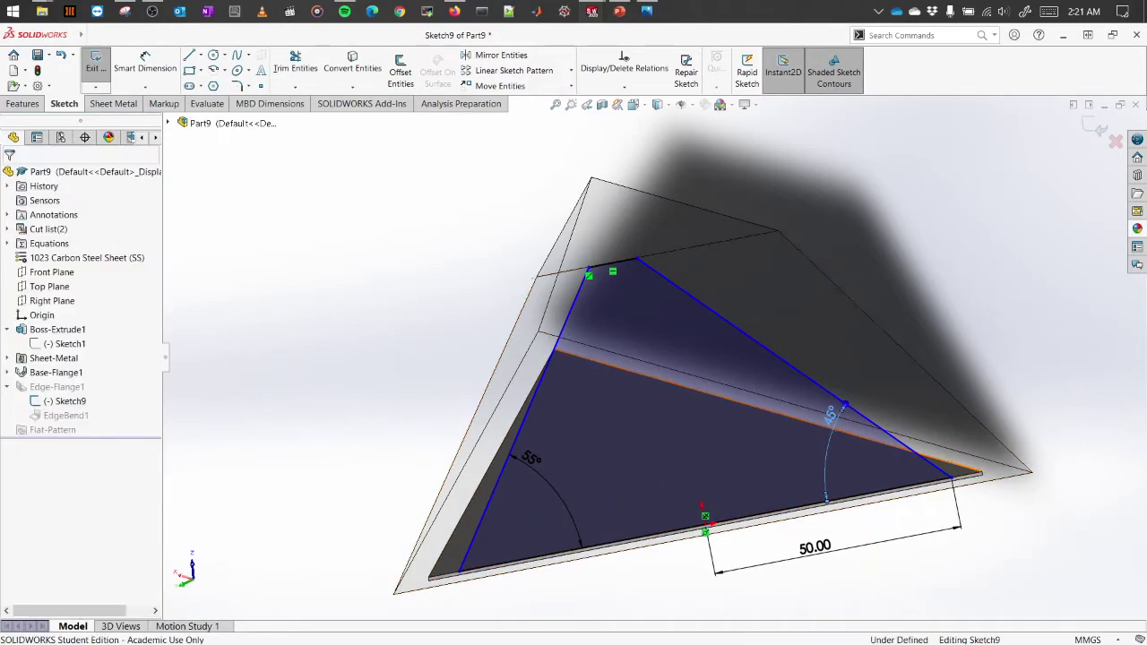
double_click(825, 413)
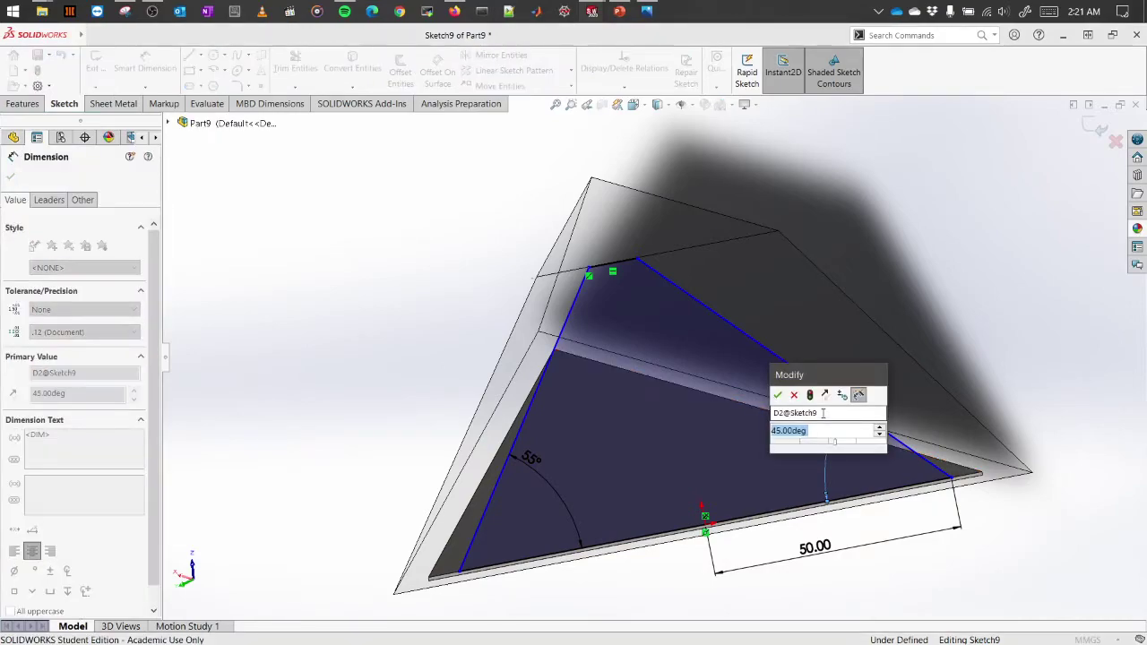
key("Escape")
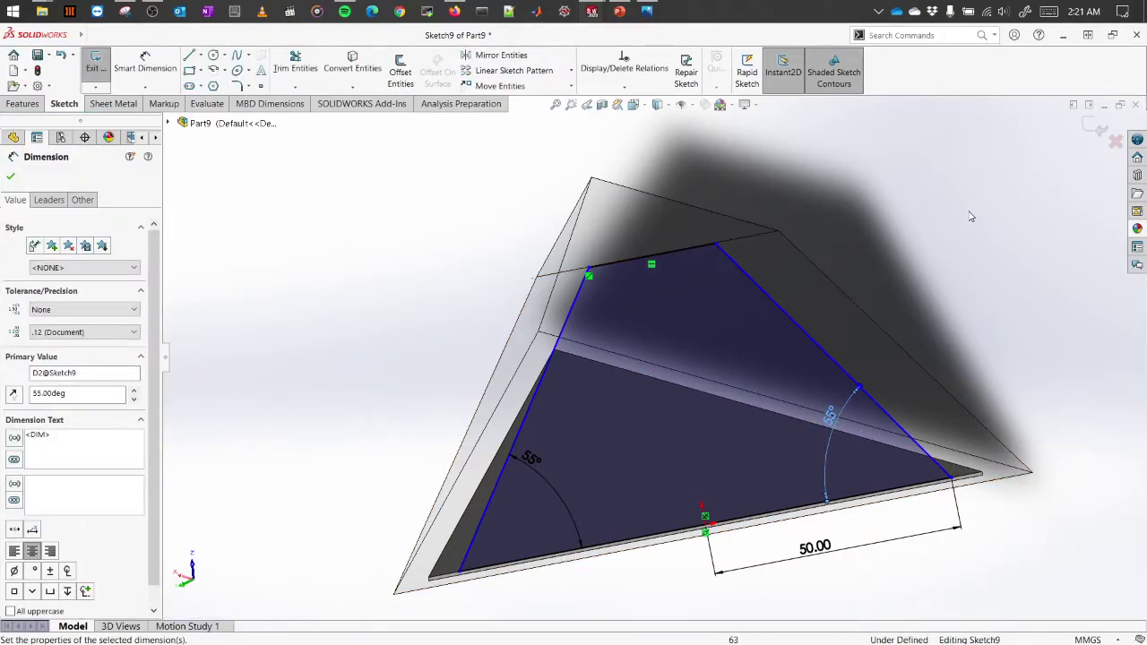
right_click(986, 217)
key("Escape")
- Exit the flange profile sketch to rebuild the edge flange
scroll(863, 325, "up", 3)
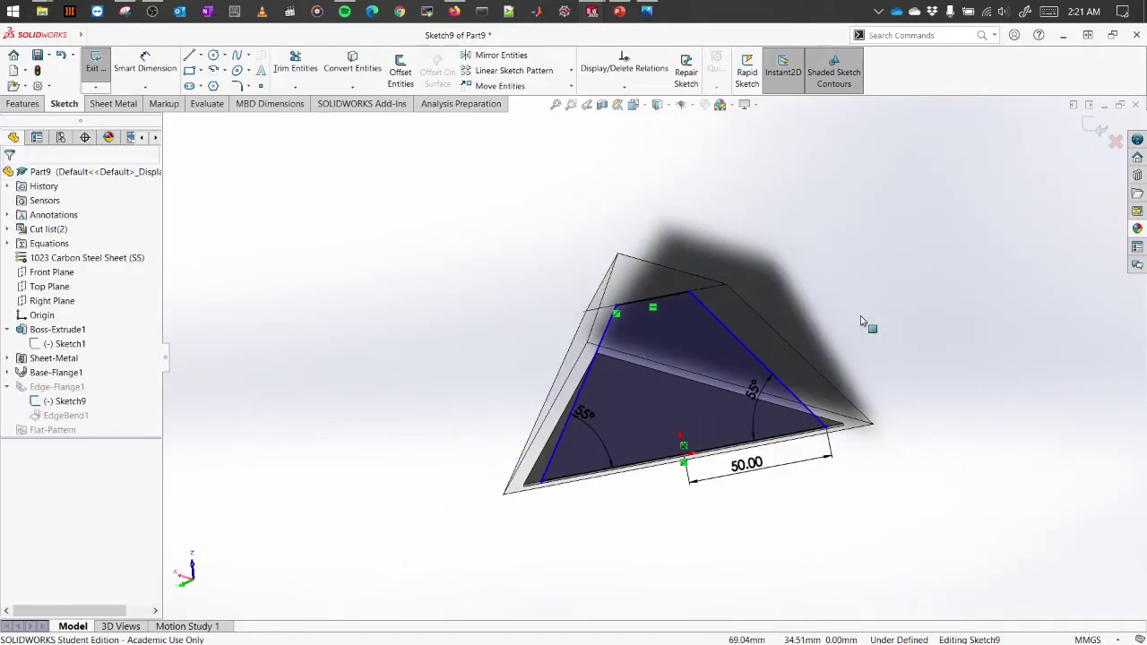
middle_click_drag(845, 338, 905, 346)
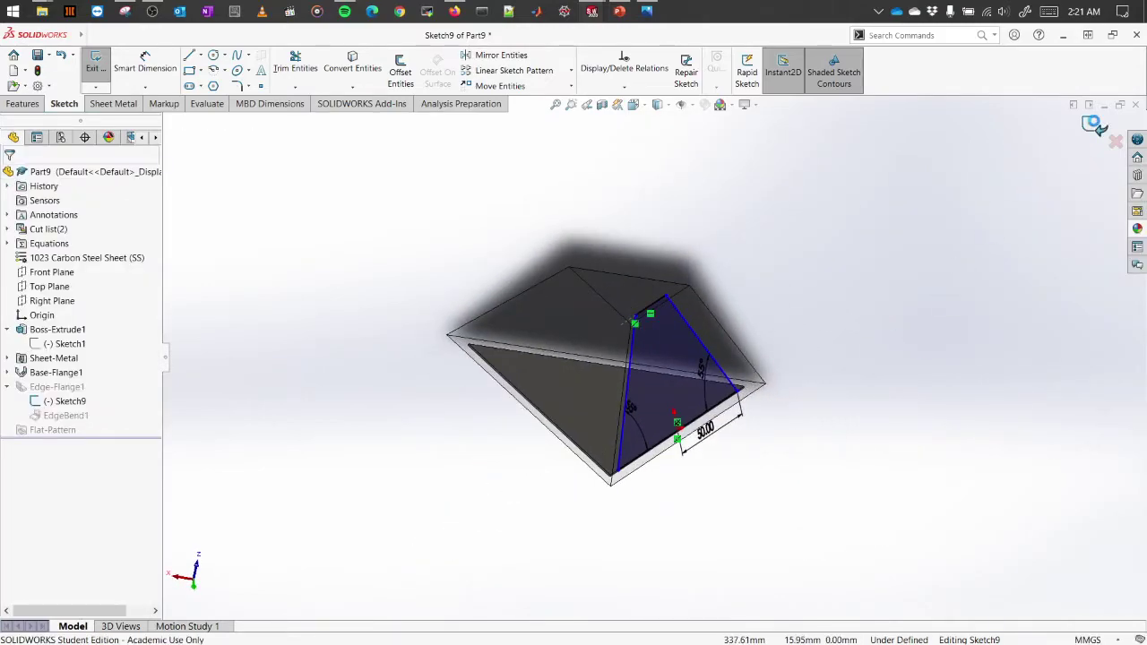
left_click(1093, 125)
- Examine how the rebuilt edge flange and its profile sketch line up with the solid's top edge from several sides
middle_click_drag(830, 454, 588, 402)
scroll(711, 336, "down", 2)
middle_click_drag(711, 350, 549, 323)
scroll(578, 285, "down", 5)
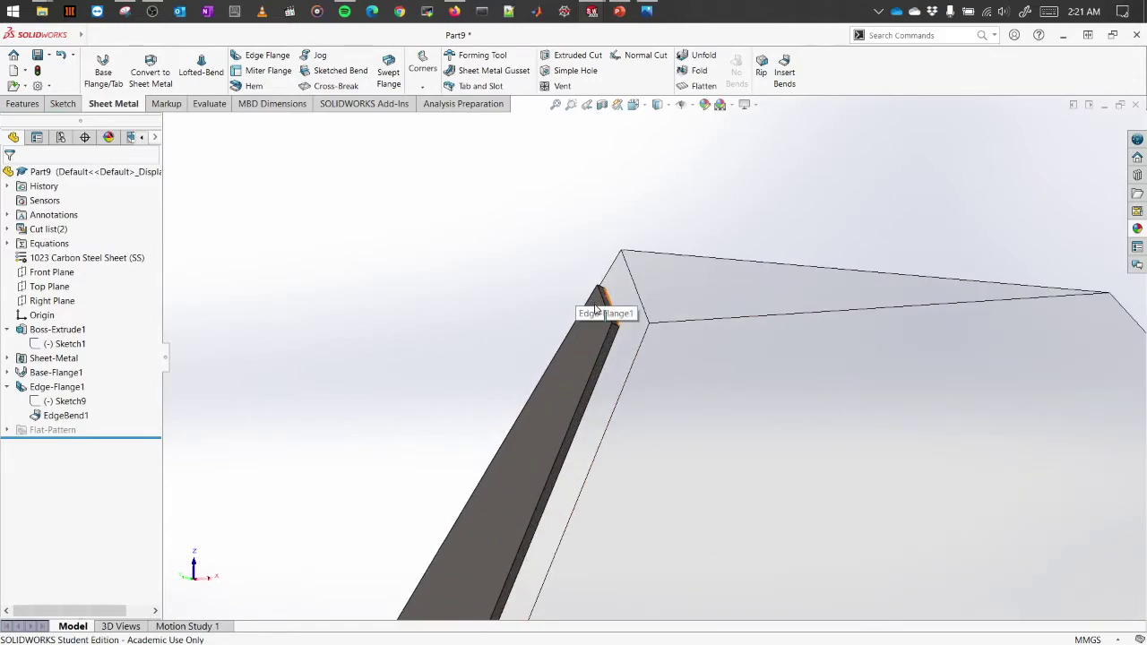
middle_click_drag(600, 294, 543, 291)
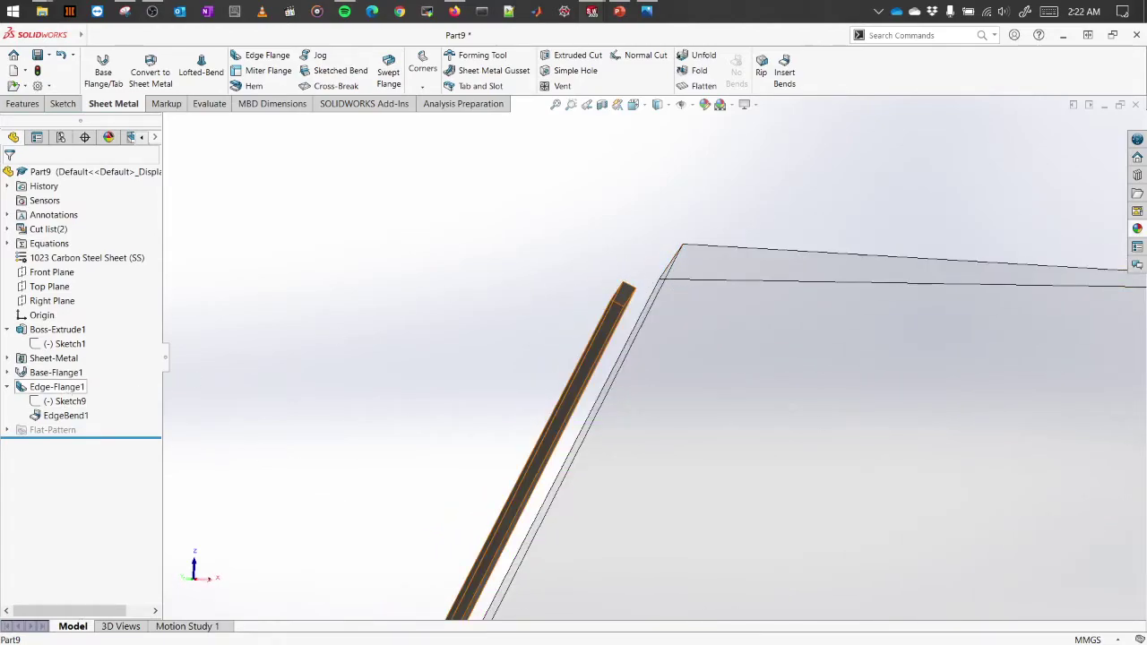
middle_click_drag(673, 272, 501, 315)
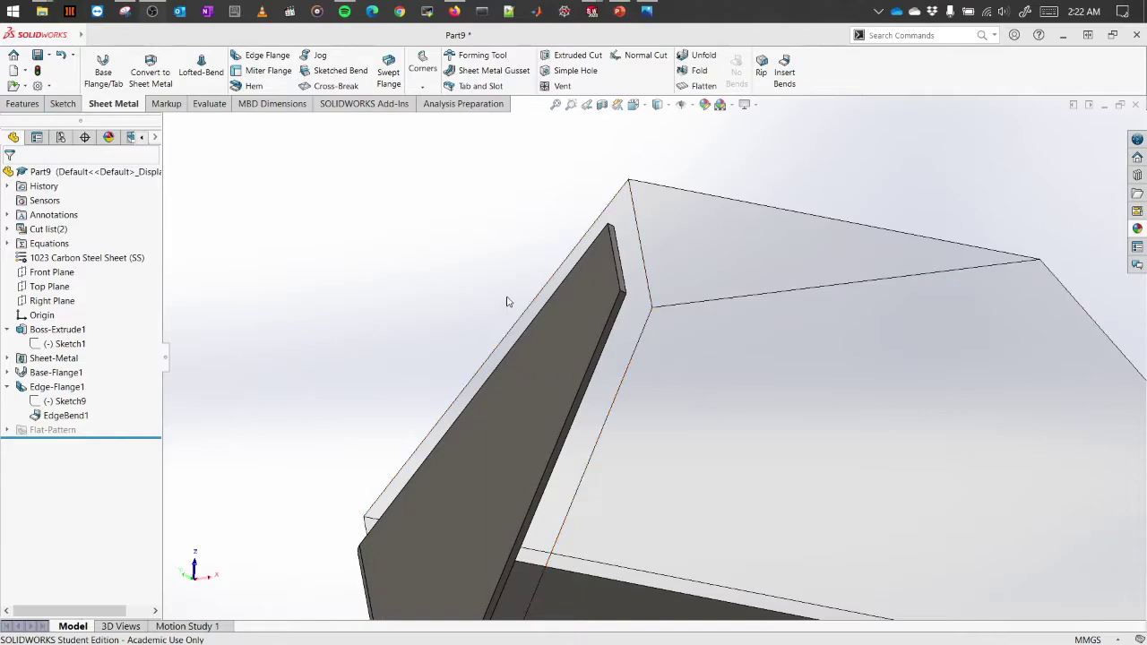
middle_click_drag(630, 283, 810, 471)
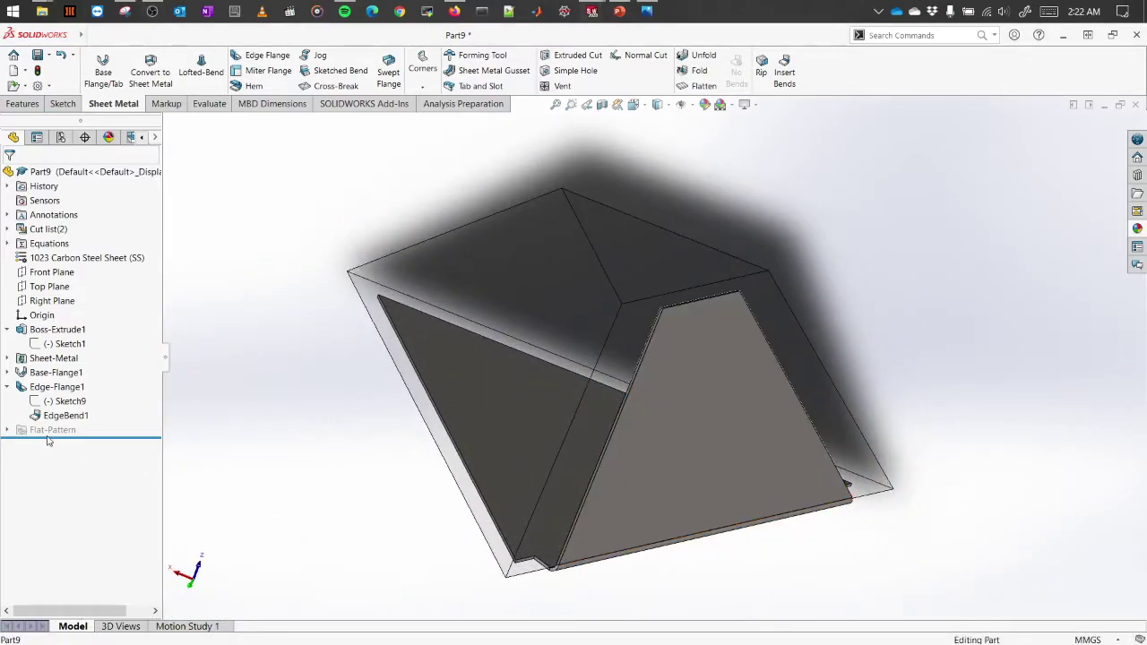
left_click(70, 400)
key("ctrl+8")
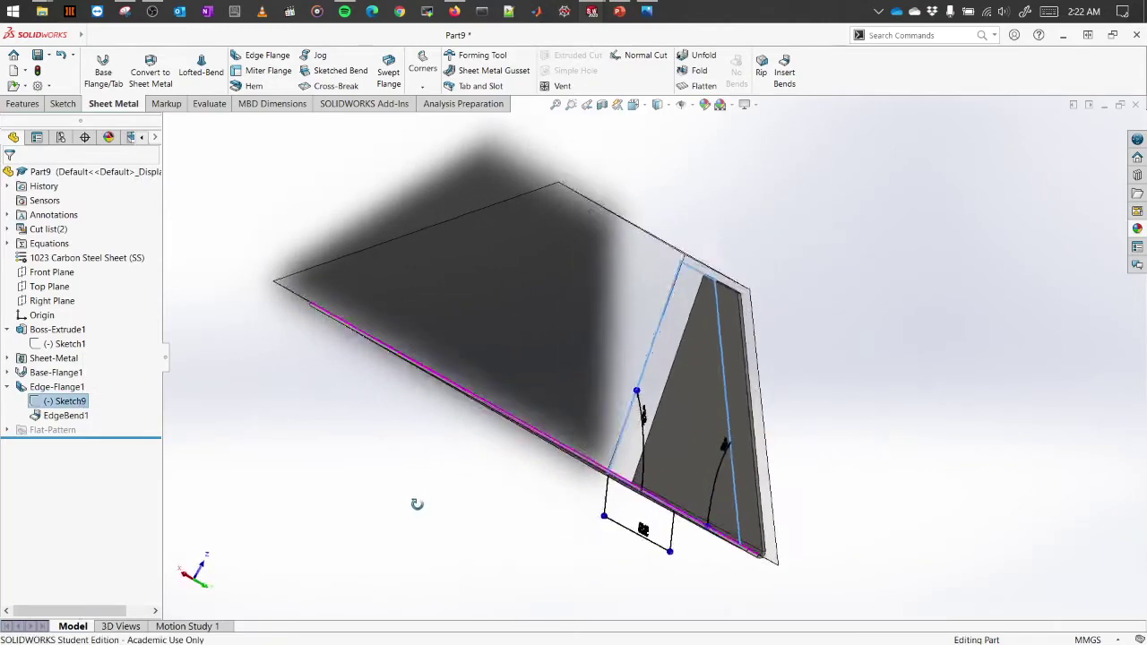
middle_click_drag(762, 281, 683, 287)
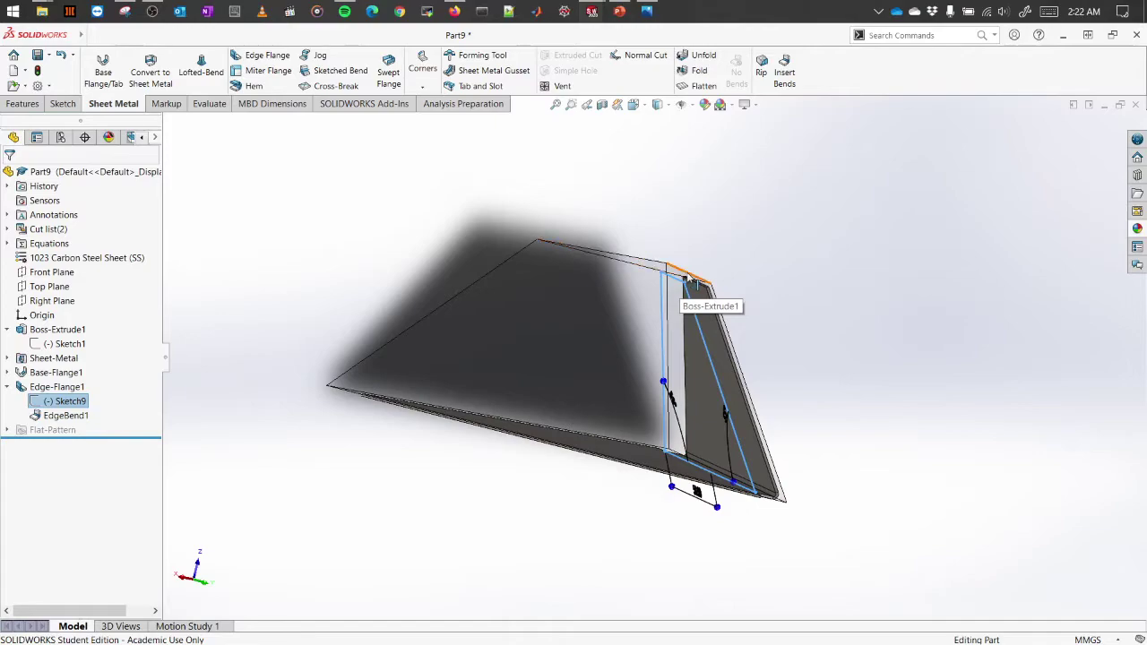
key("ctrl+8")
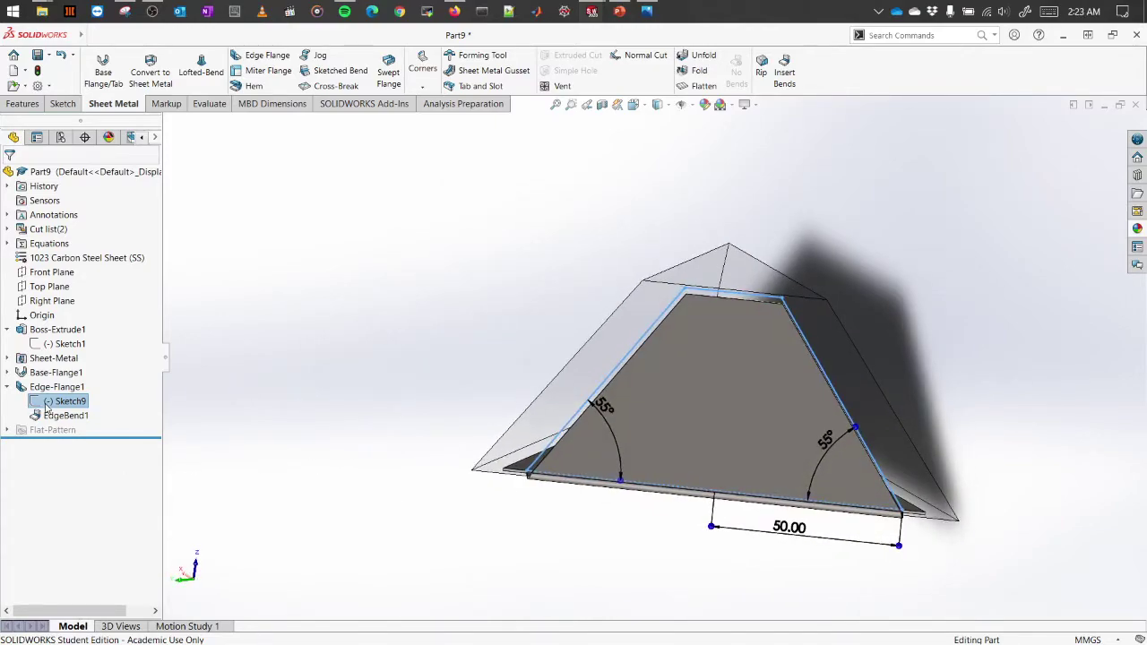
- Remove the Collinear relation from the edge flange profile's top line and raise the line slightly above the solid's top edge
right_click(59, 403)
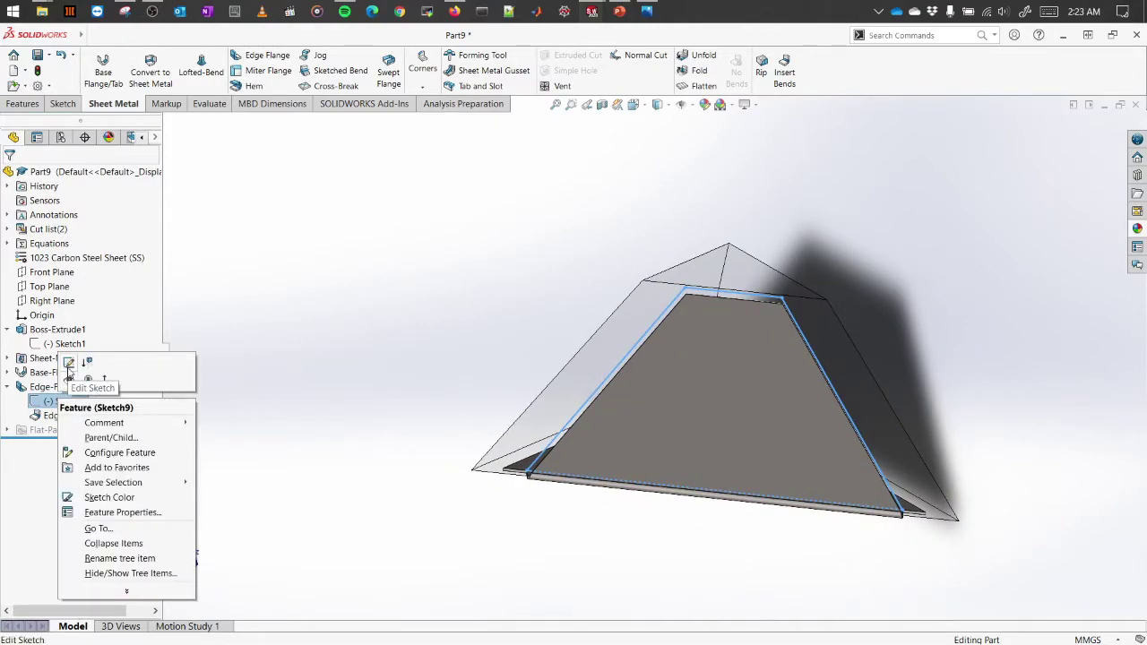
left_click(69, 372)
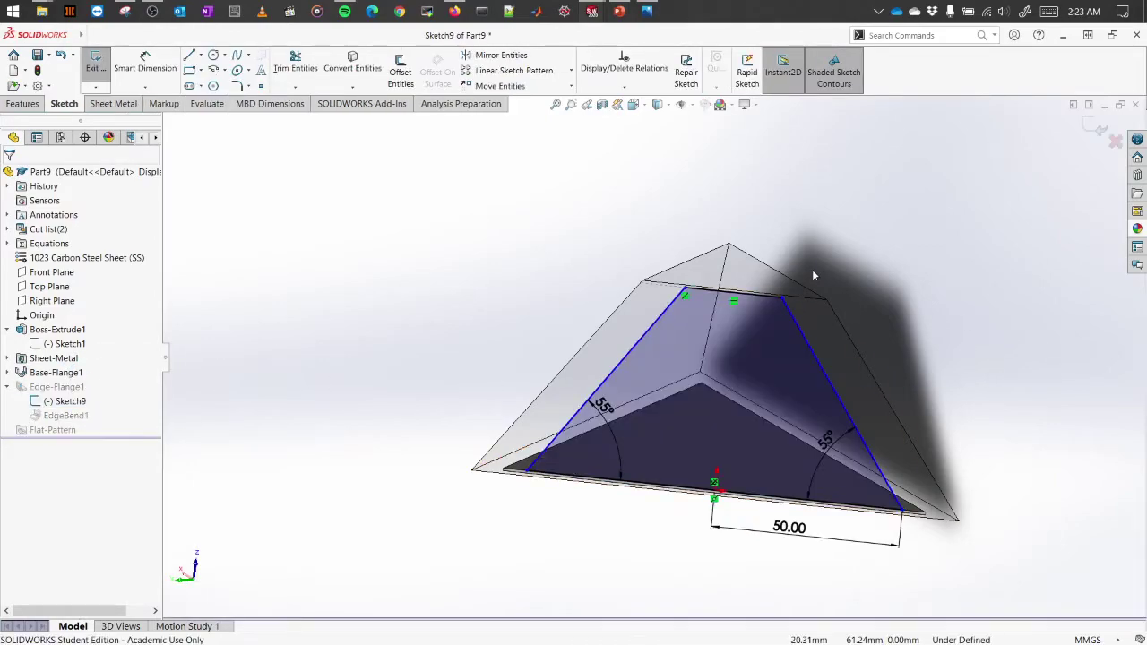
scroll(811, 268, "down", 5)
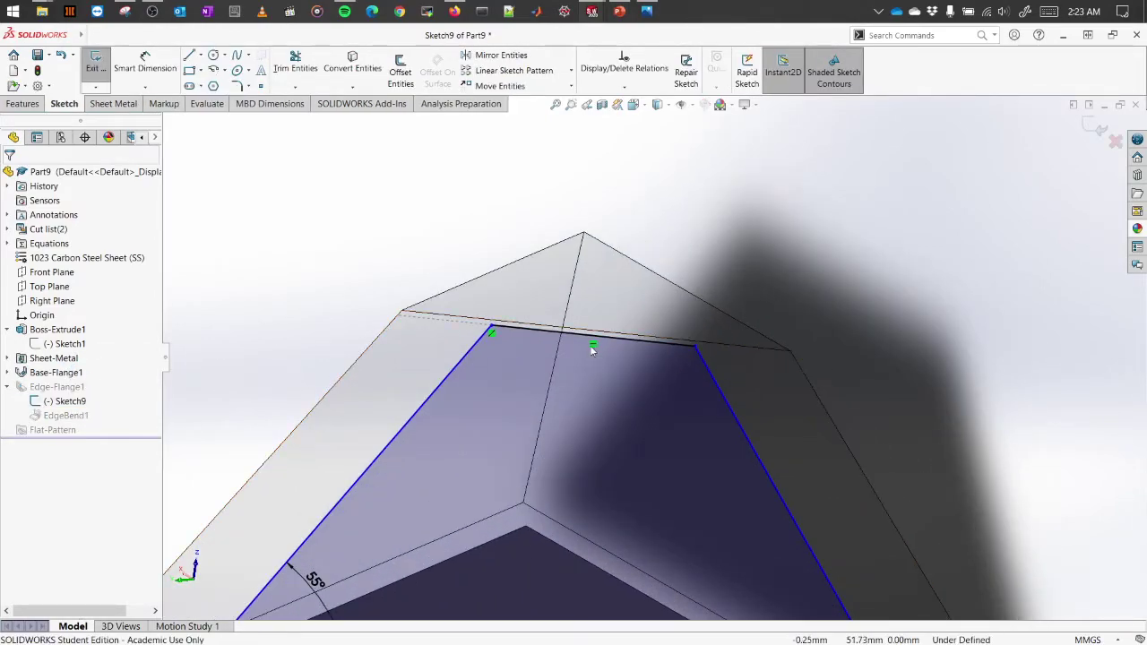
left_click(492, 333)
mouse_move(848, 277)
middle_mouse_down()
mouse_move(850, 335)
mouse_move(749, 371)
middle_mouse_up()
left_click(1086, 125)
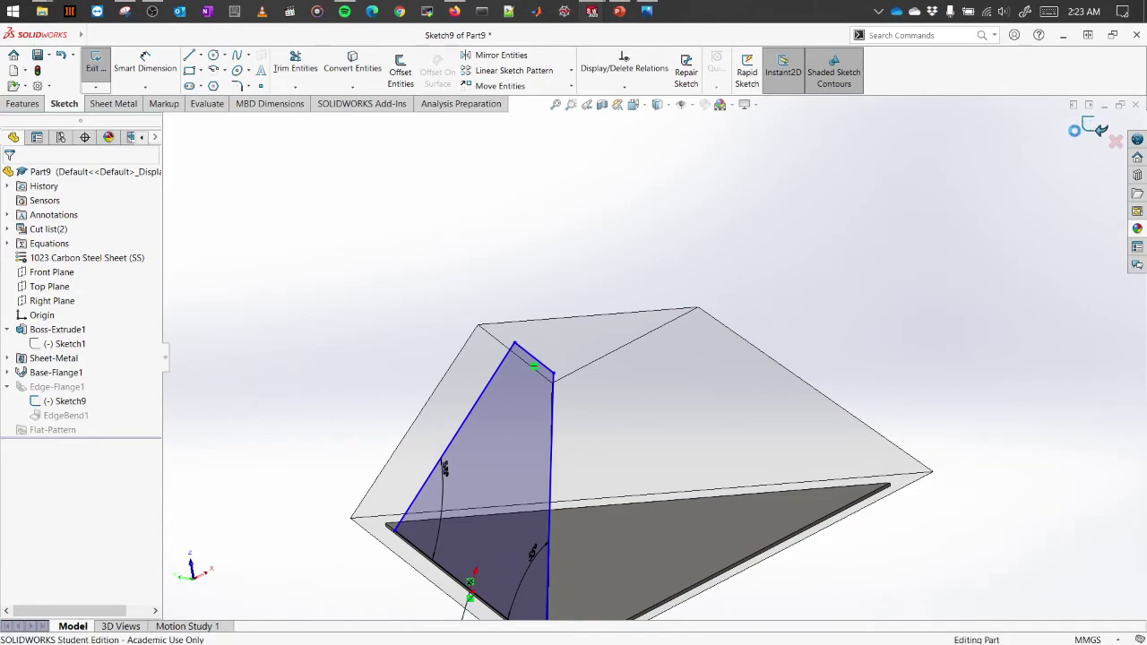
- Examine the edge flange's height and the base flange's notched corners against the solid's outline from several sides
middle_click_drag(852, 385, 374, 368)
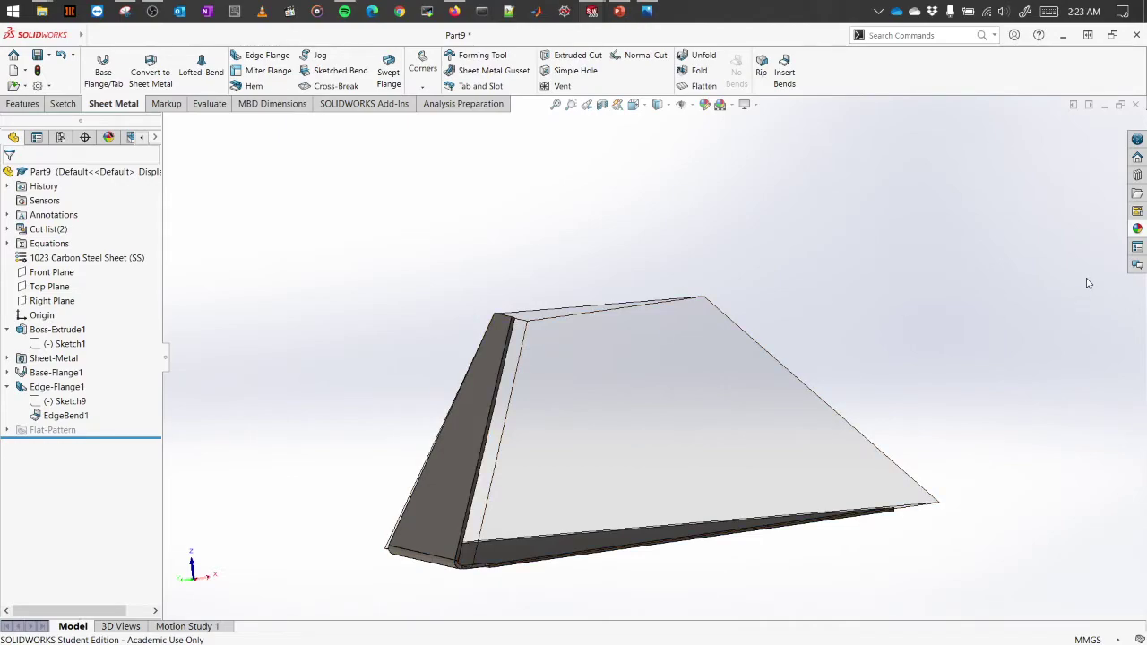
middle_click_drag(1073, 365, 724, 583)
middle_click_drag(730, 541, 748, 582)
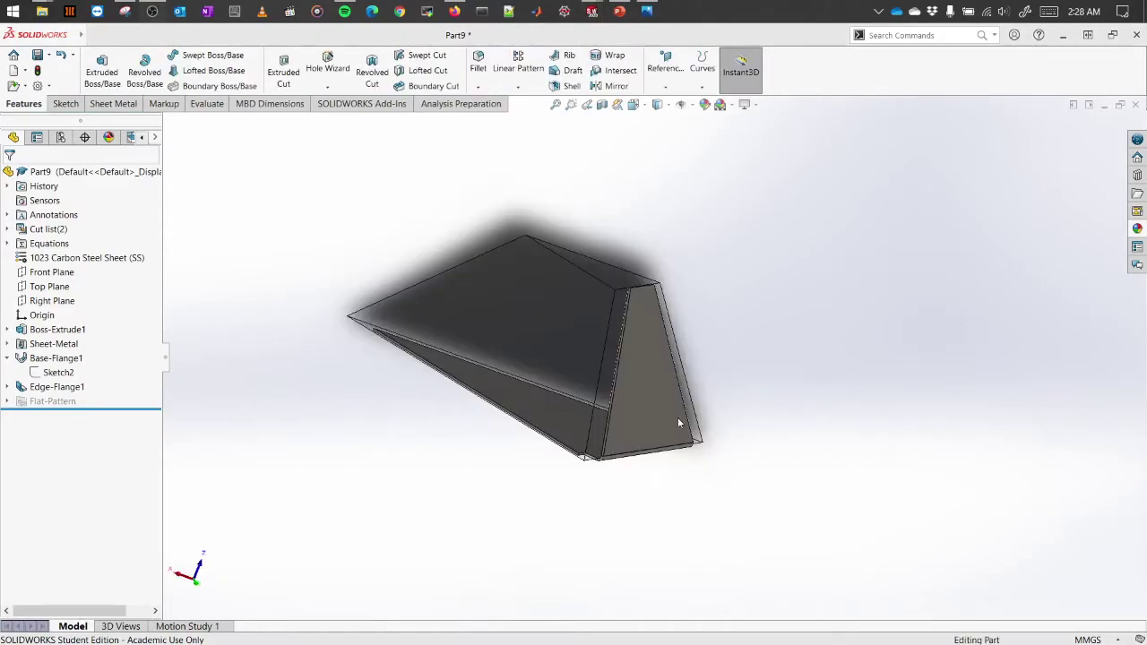
middle_click_drag(716, 389, 828, 391)
middle_click_drag(763, 431, 650, 478)
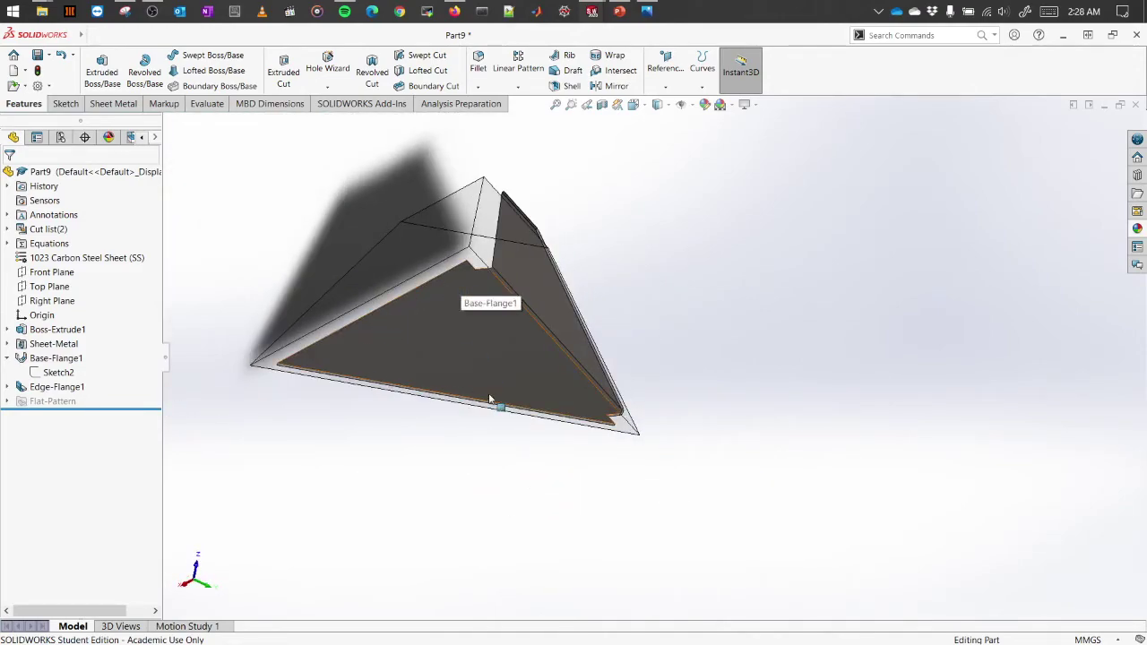
middle_click_drag(621, 436, 604, 455)
scroll(609, 444, "down", 5)
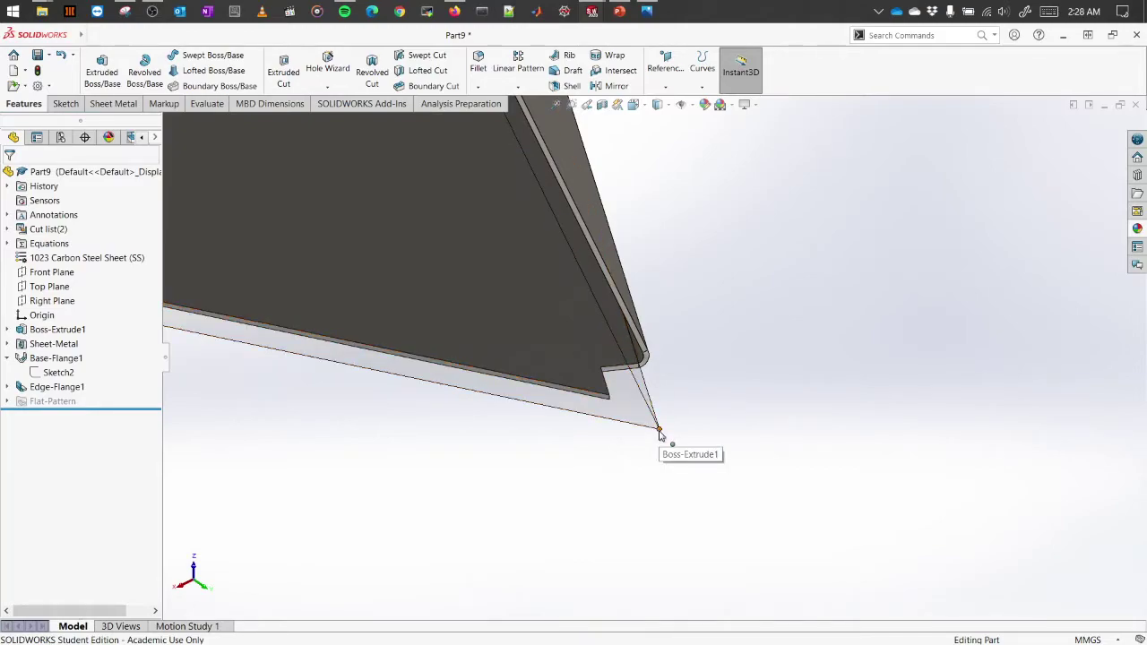
scroll(659, 433, "up", 5)
middle_click_drag(661, 436, 601, 243)
left_click(546, 272)
left_click(1065, 236)
scroll(739, 321, "up", 3)
middle_click_drag(739, 321, 891, 419)
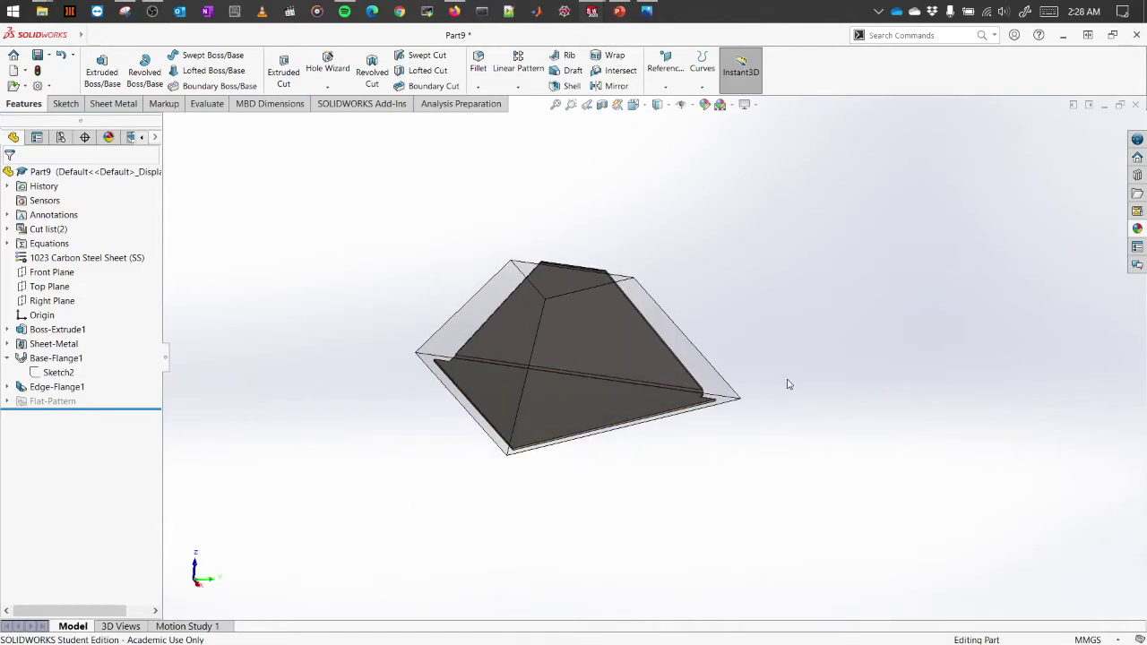
middle_click_drag(578, 516, 537, 538)
scroll(622, 442, "down", 3)
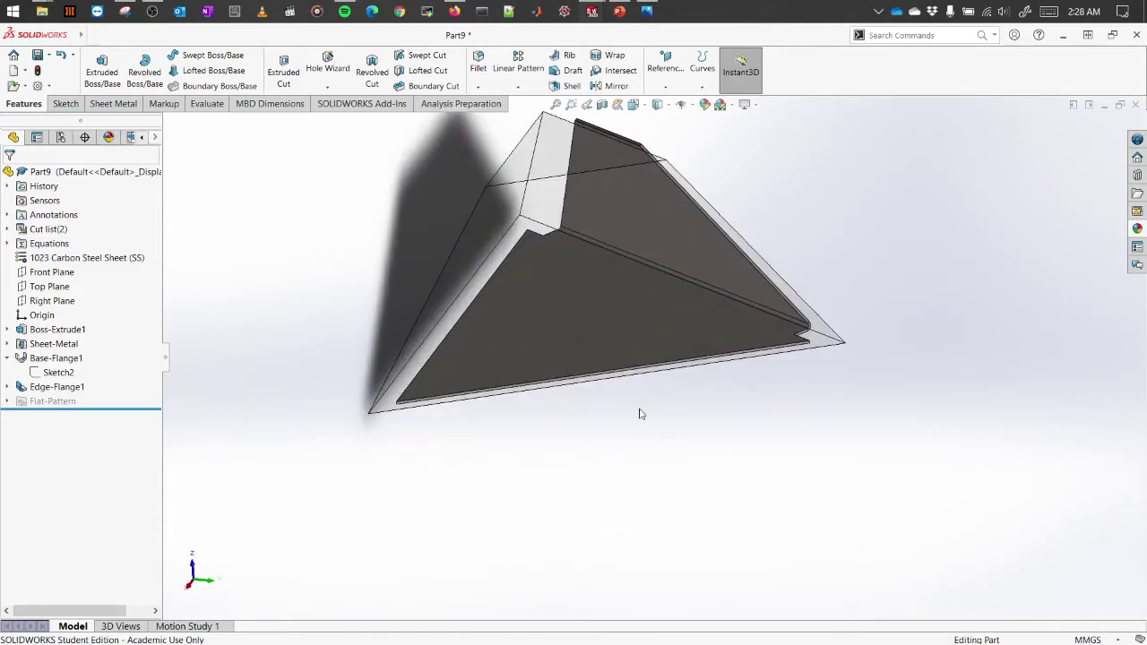
middle_click_drag(764, 437, 661, 419)
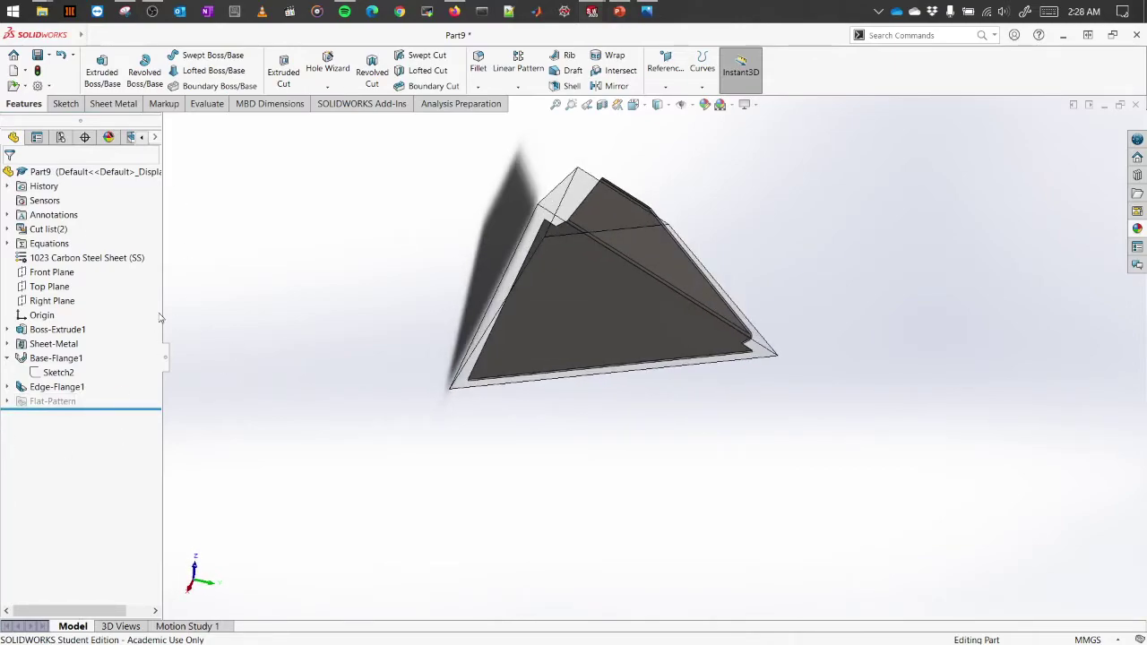
middle_click_drag(616, 333, 679, 329)
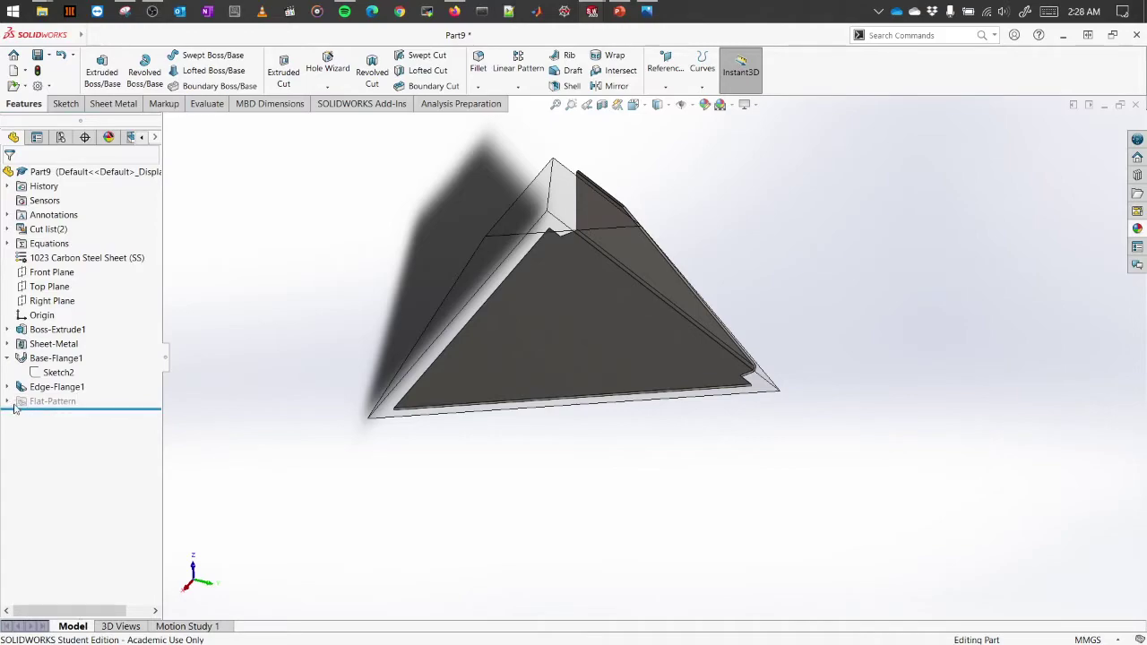
- Roll the model back to before the edge flange and open the base flange's sketch for editing
left_click_drag(94, 408, 100, 379)
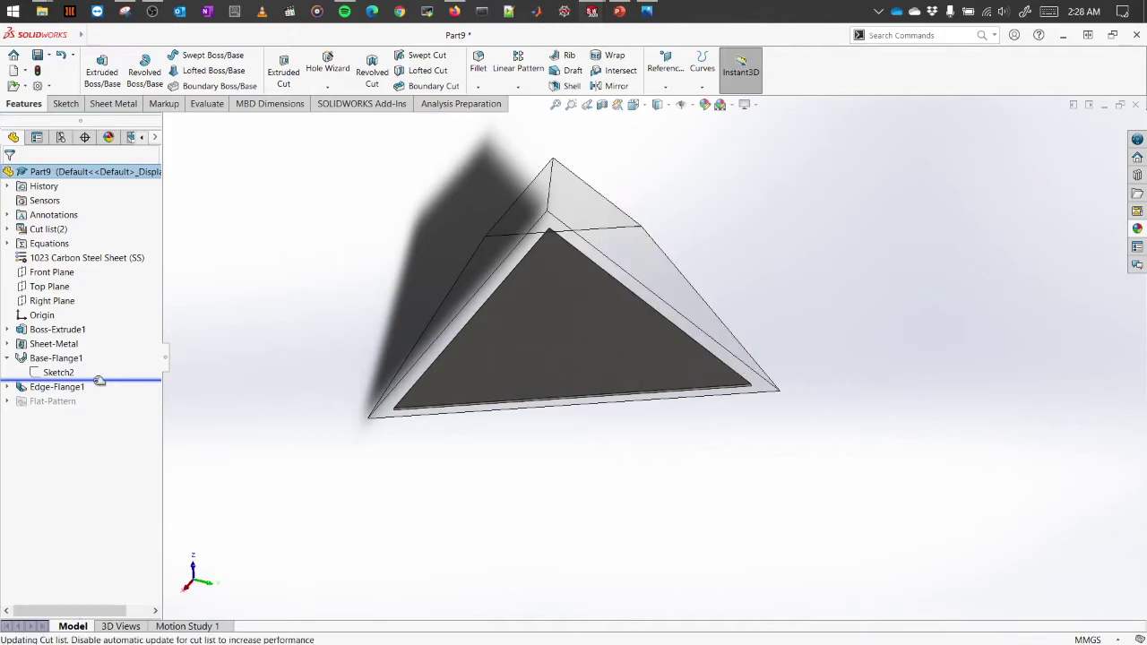
middle_click_drag(617, 467, 452, 441)
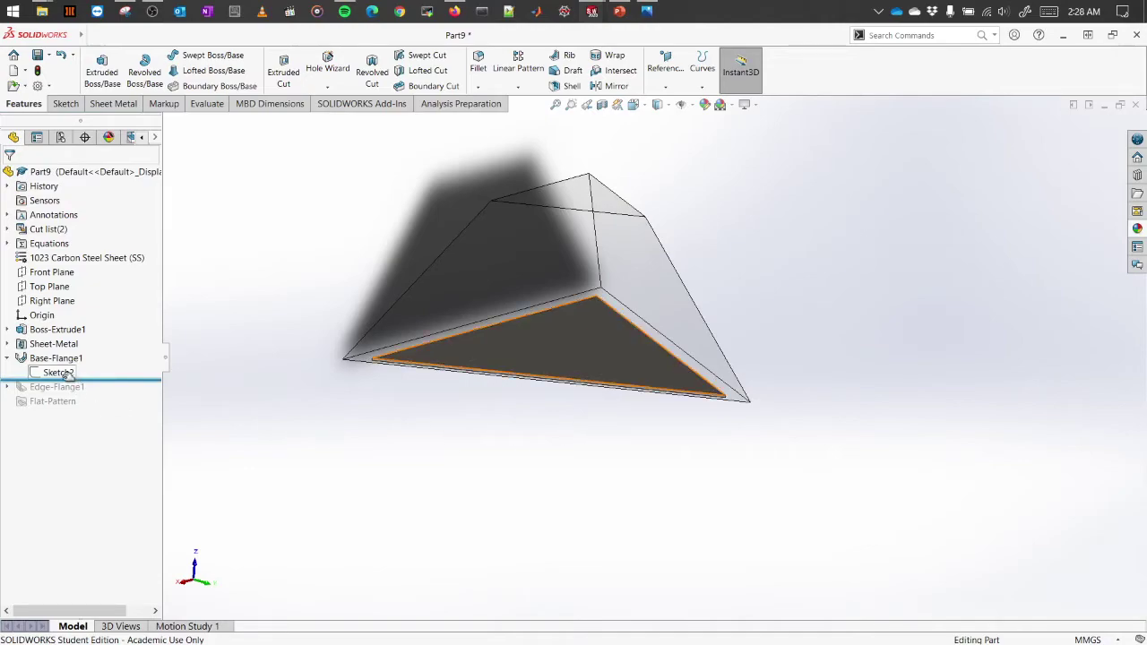
left_click(65, 375)
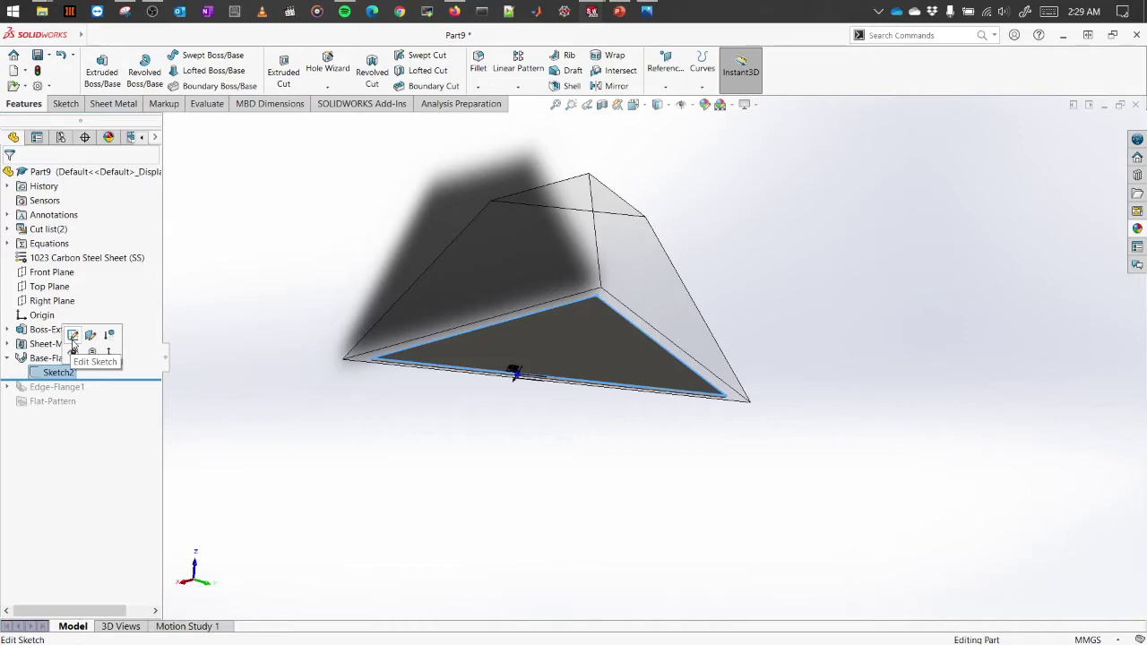
left_click(72, 341)
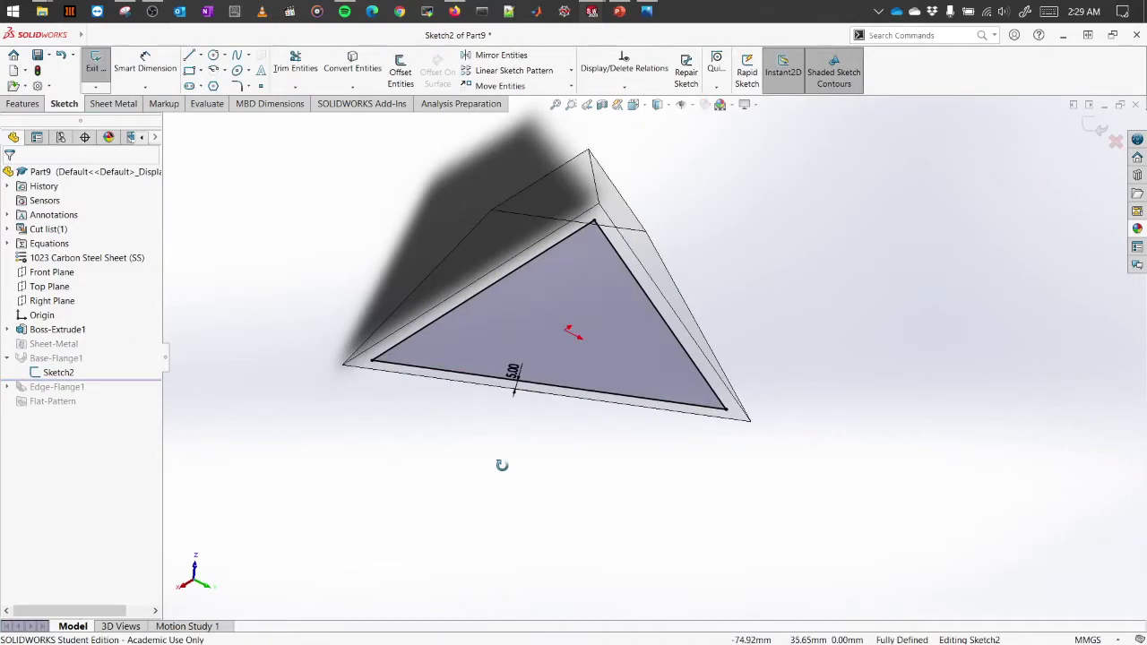
- Set the base flange sketch's offset dimension to 0 mm and roll the model forward past the edge flange
scroll(513, 376, "down", 3)
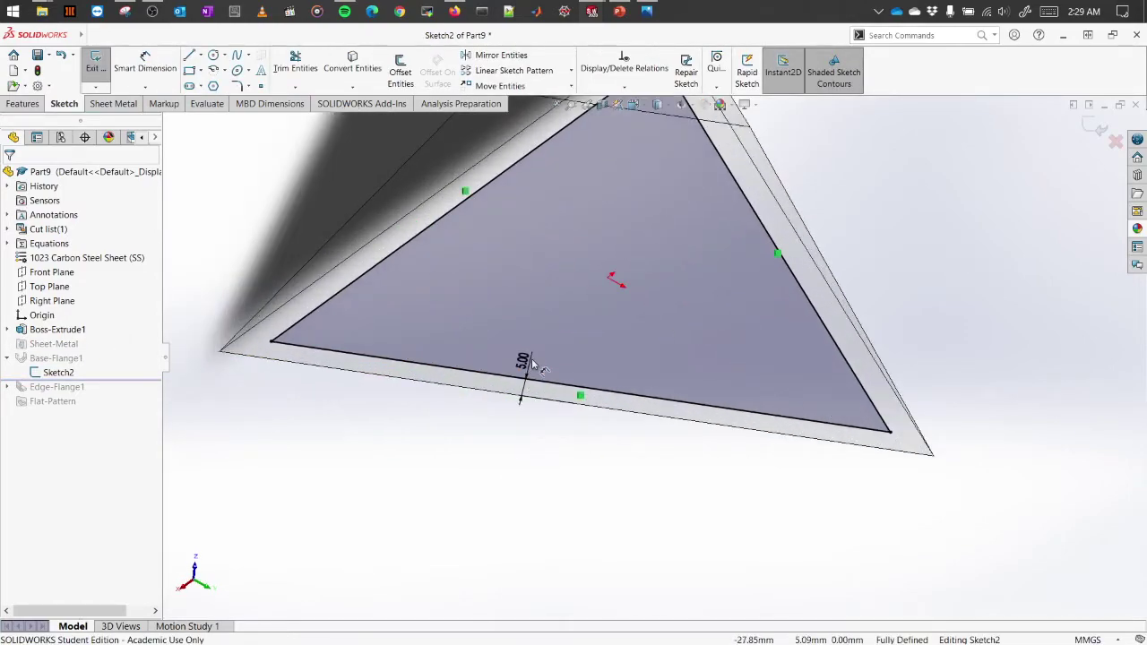
left_click(526, 360)
key("Delete")
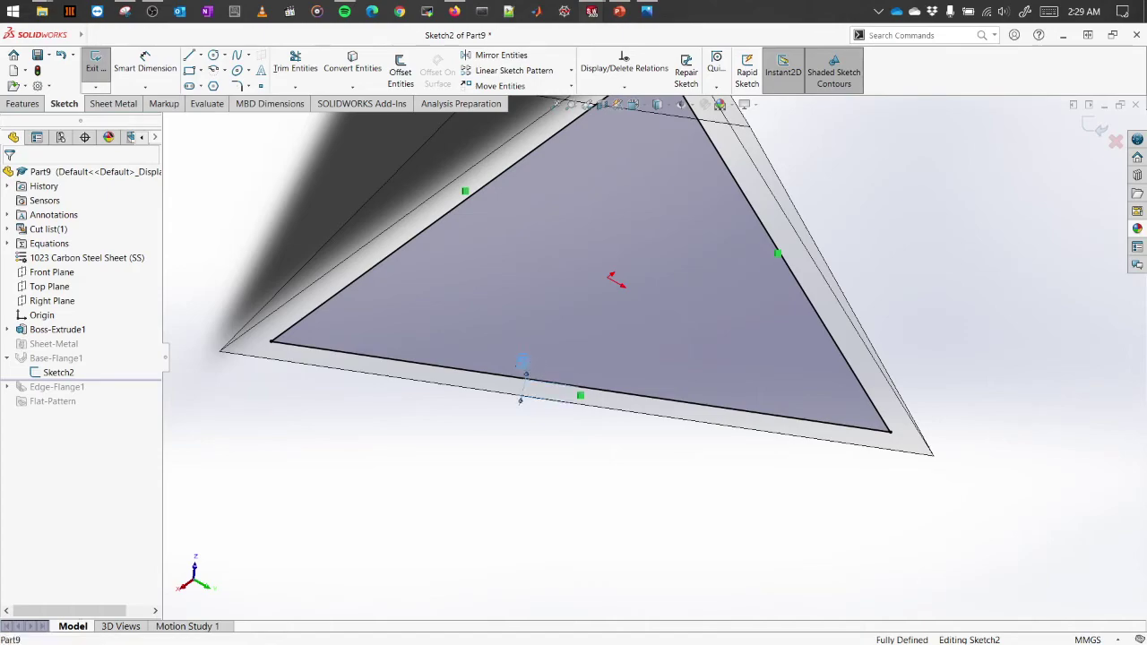
double_click(524, 359)
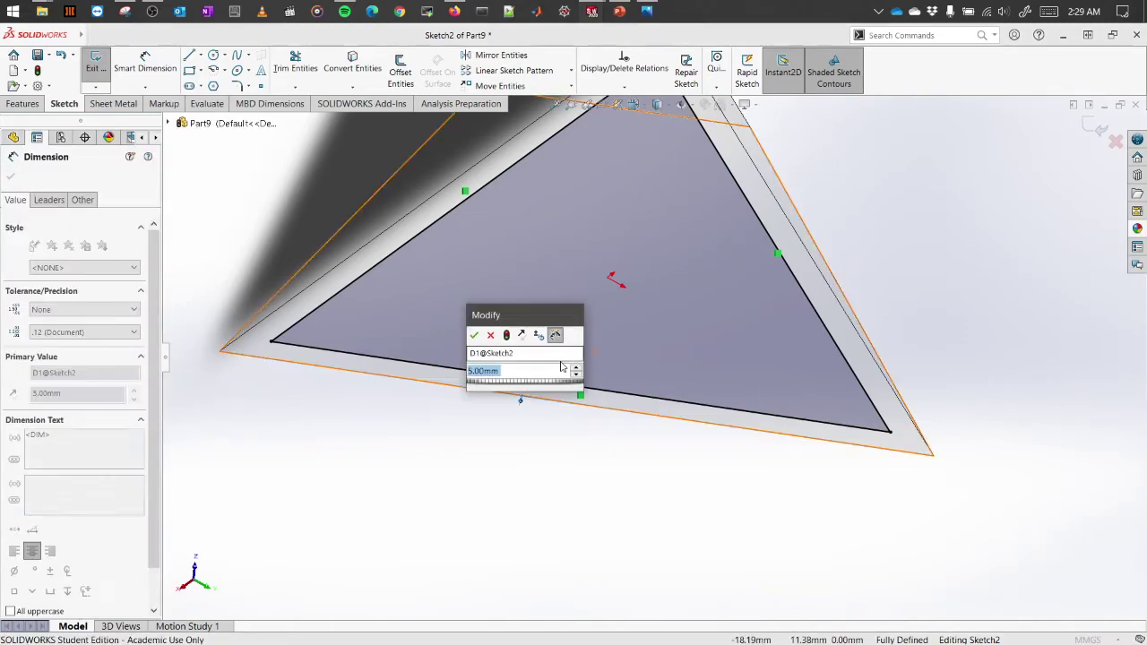
type("0")
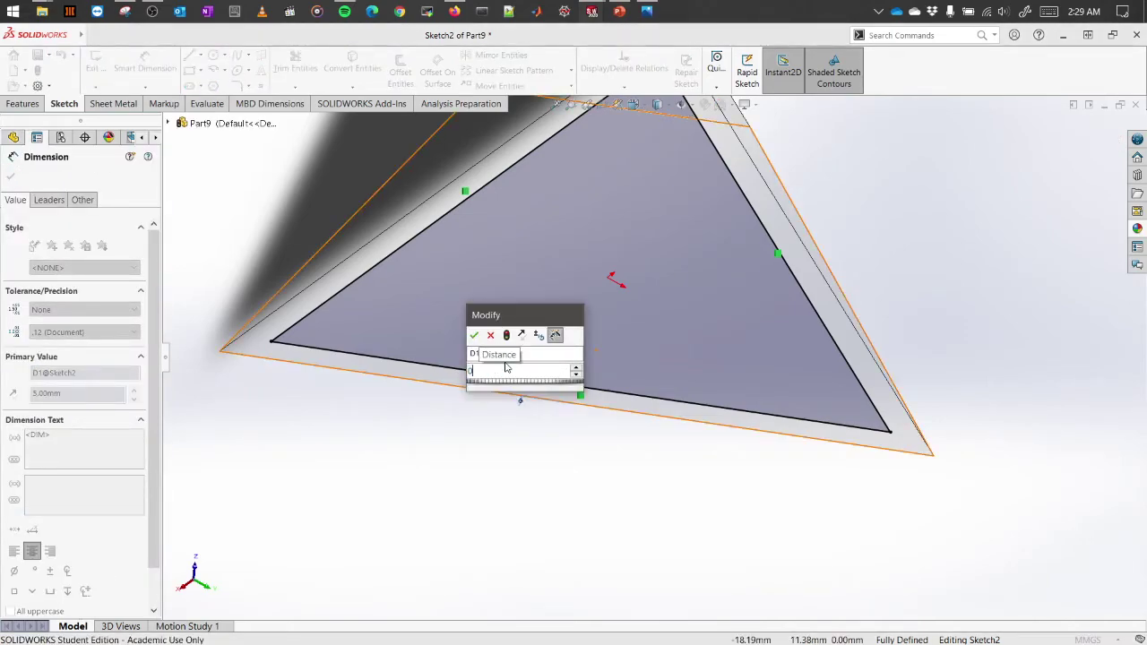
key("Return")
mouse_move(535, 480)
middle_mouse_down()
mouse_move(591, 363)
mouse_move(597, 440)
middle_mouse_up()
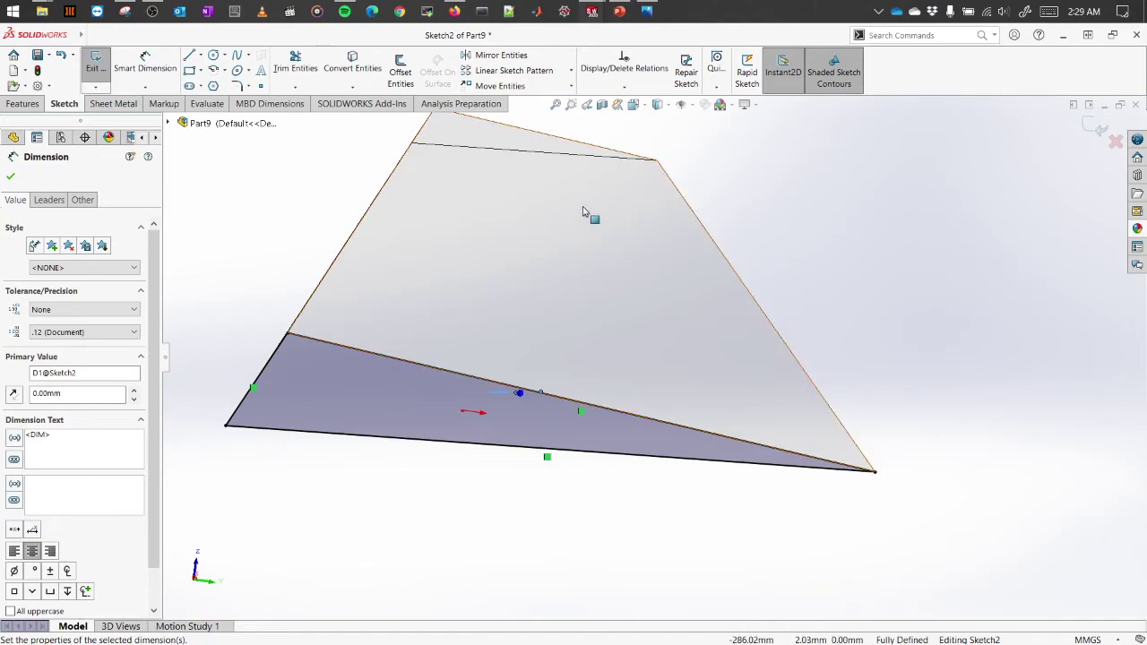
left_click(1095, 125)
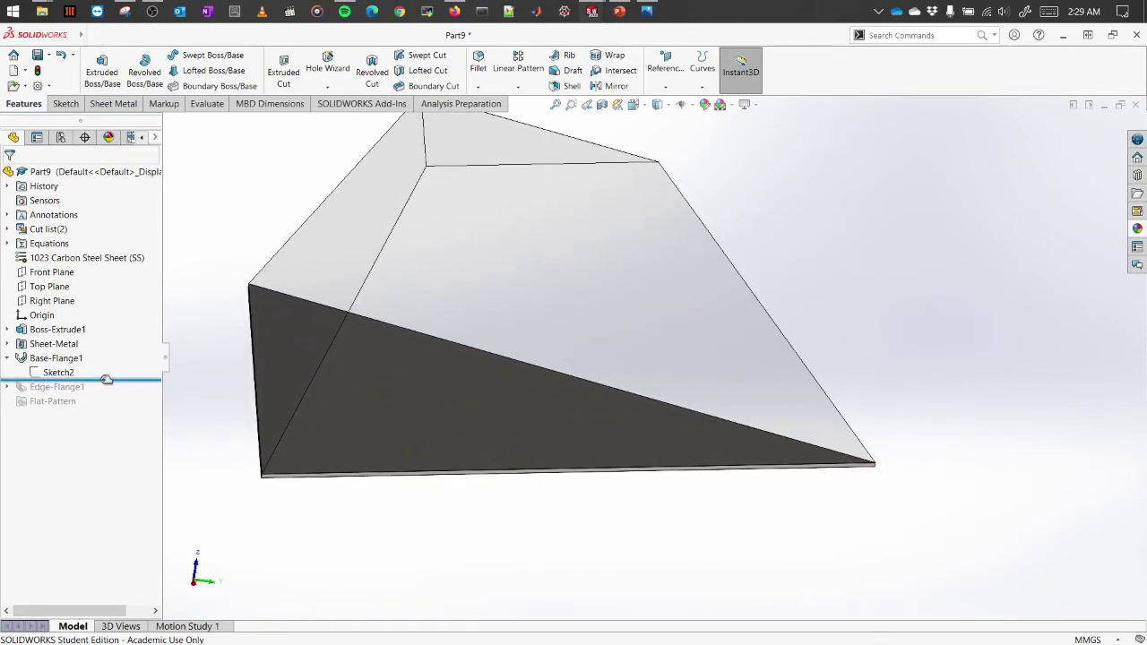
left_click_drag(113, 379, 111, 391)
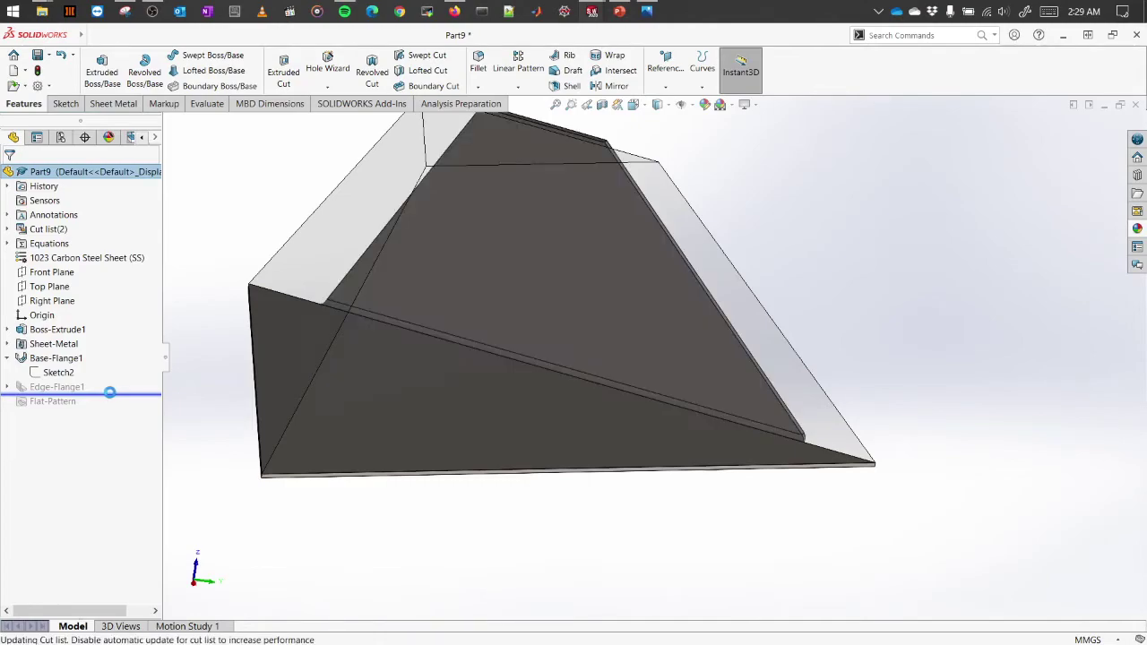
left_click_drag(115, 393, 105, 418)
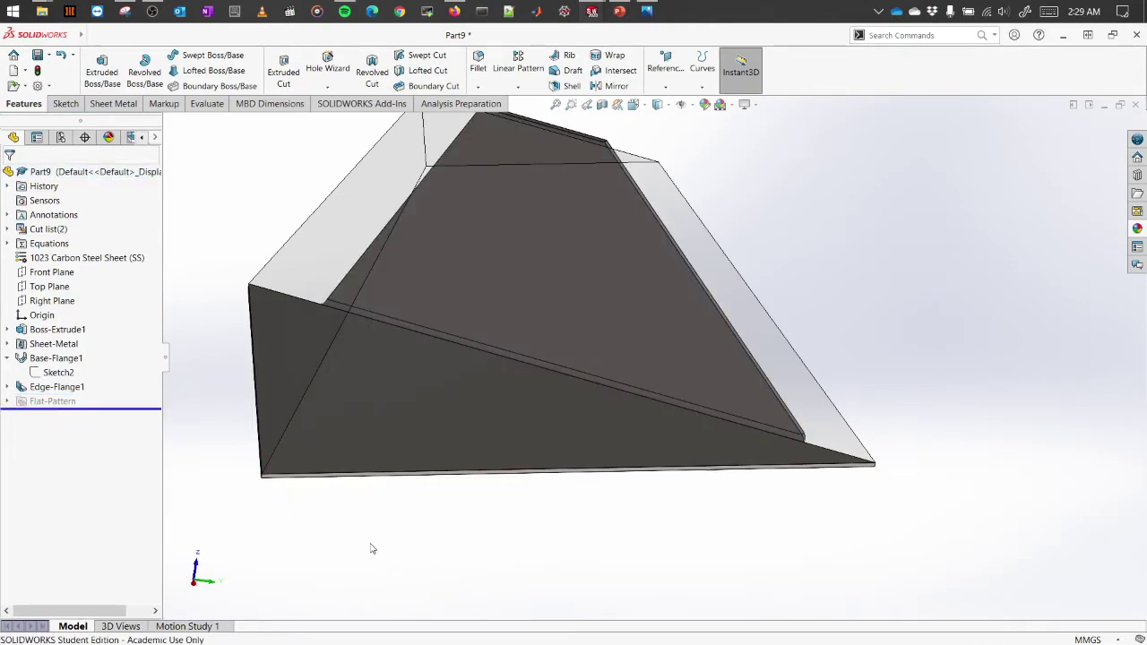
- Examine the corner where the edge flange's bend meets the enlarged base flange from several angles
middle_click_drag(440, 553, 747, 358)
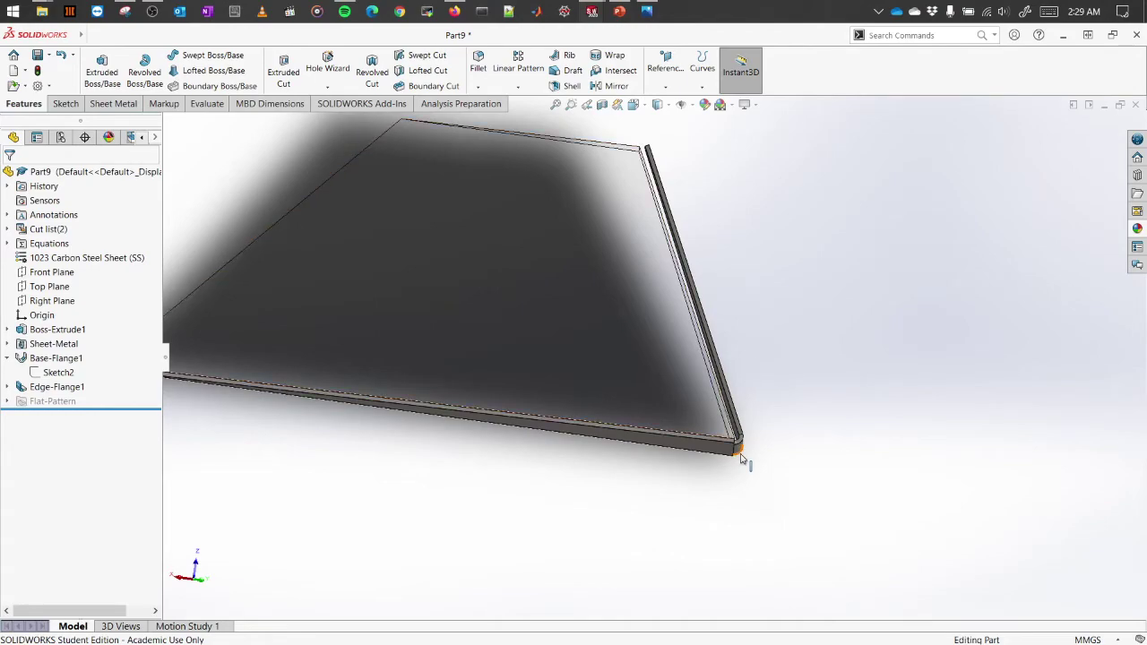
scroll(743, 461, "down", 3)
scroll(727, 457, "down", 3)
scroll(727, 448, "up", 3)
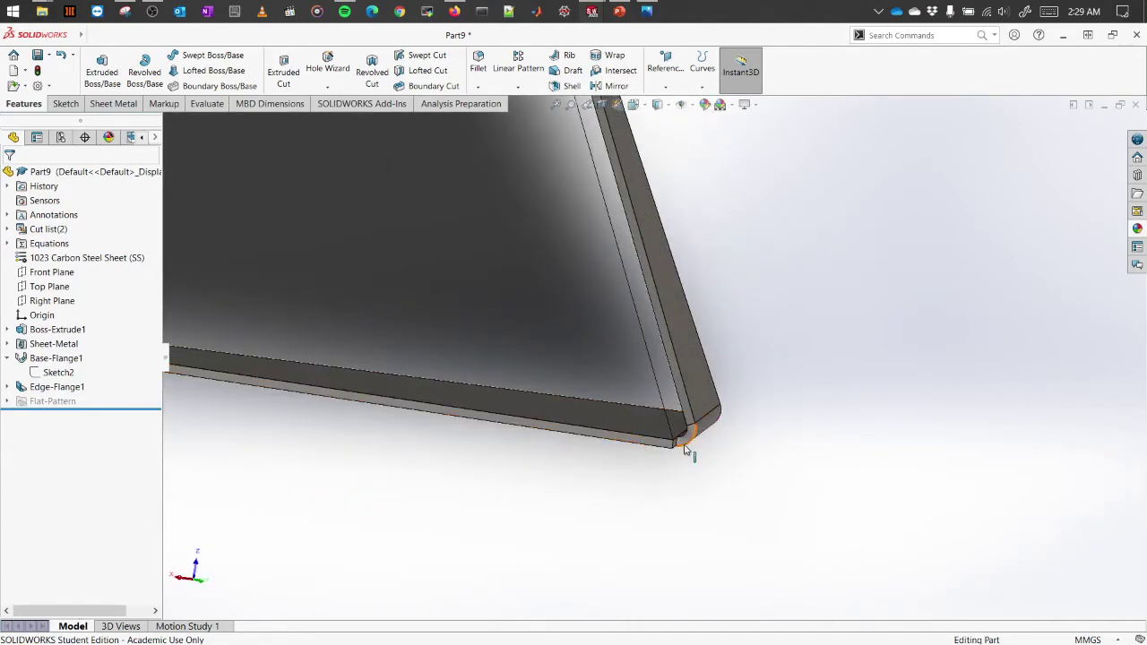
scroll(685, 448, "up", 1)
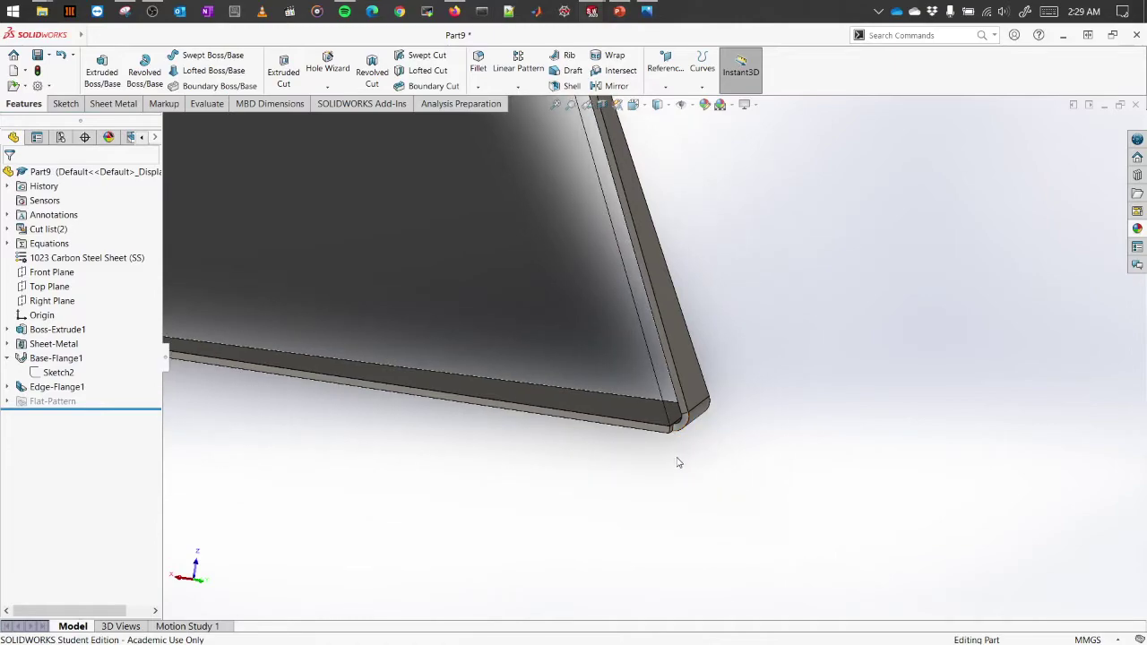
scroll(708, 439, "up", 1)
middle_click_drag(702, 435, 627, 289)
scroll(559, 350, "up", 3)
middle_click_drag(559, 349, 597, 356)
scroll(597, 356, "down", 2)
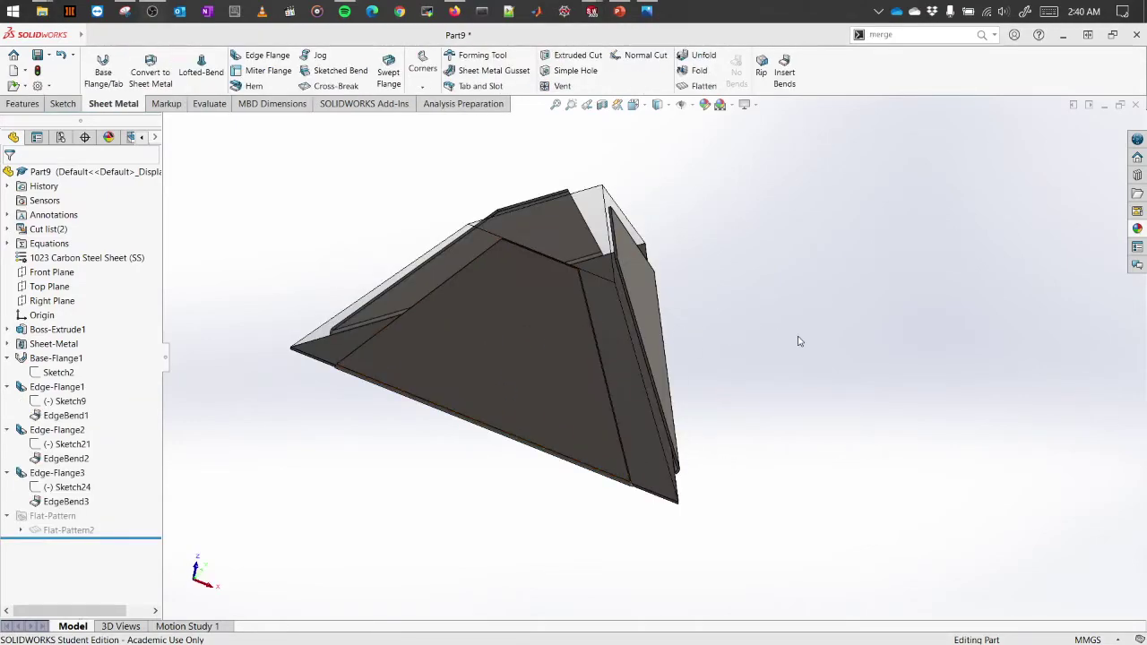
- Examine how the three side edge flanges fit around the translucent solid from all sides
middle_click_drag(797, 338, 719, 508)
scroll(671, 442, "down", 3)
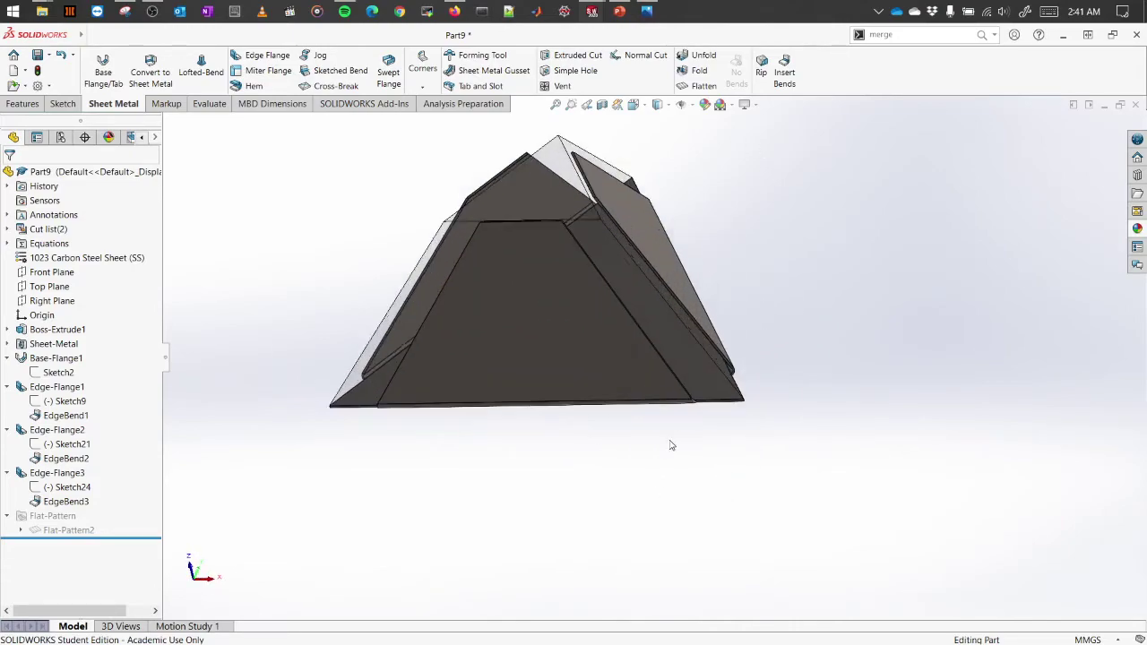
scroll(547, 309, "up", 5)
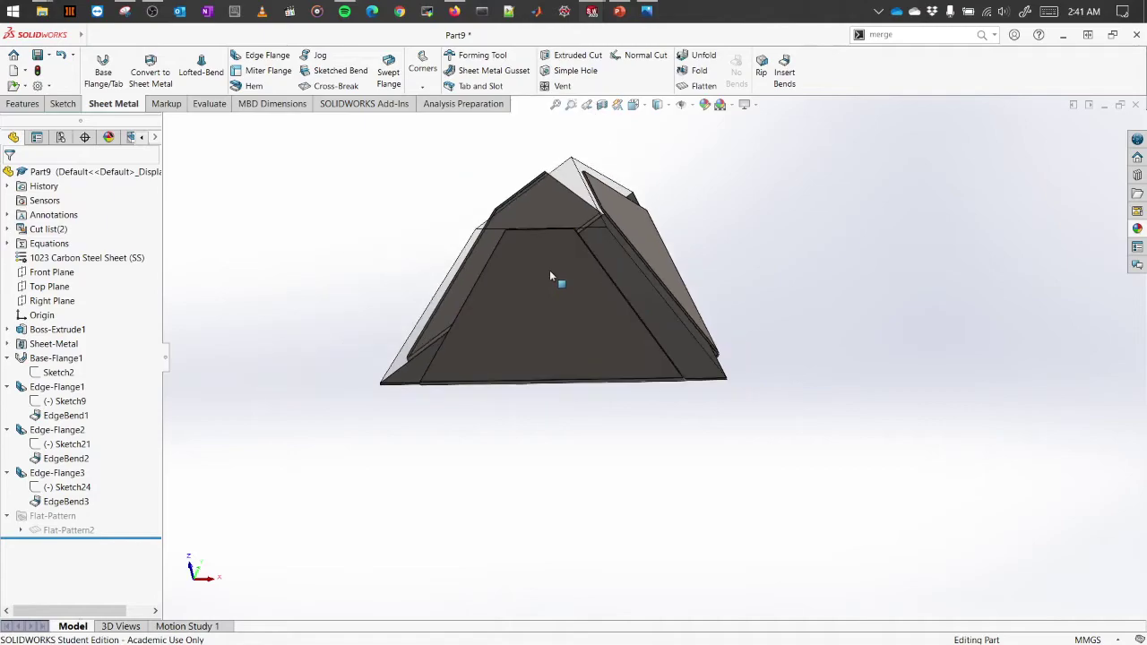
middle_click_drag(564, 303, 632, 358)
scroll(651, 341, "down", 4)
scroll(650, 340, "up", 4)
middle_click_drag(614, 313, 583, 341)
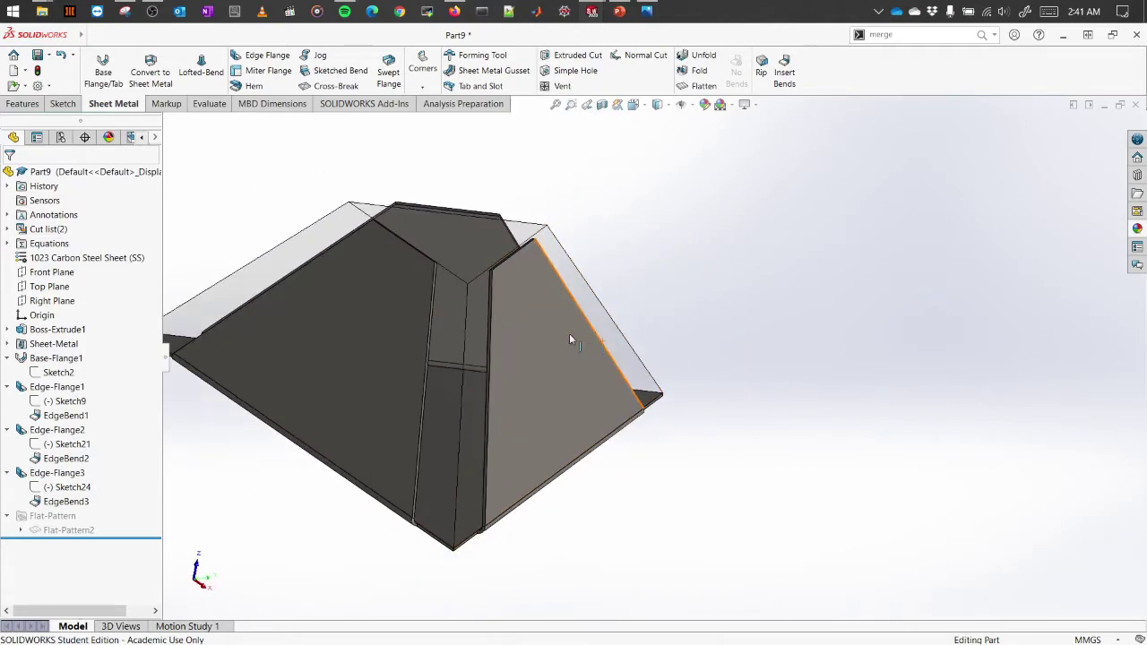
middle_click_drag(419, 261, 696, 445)
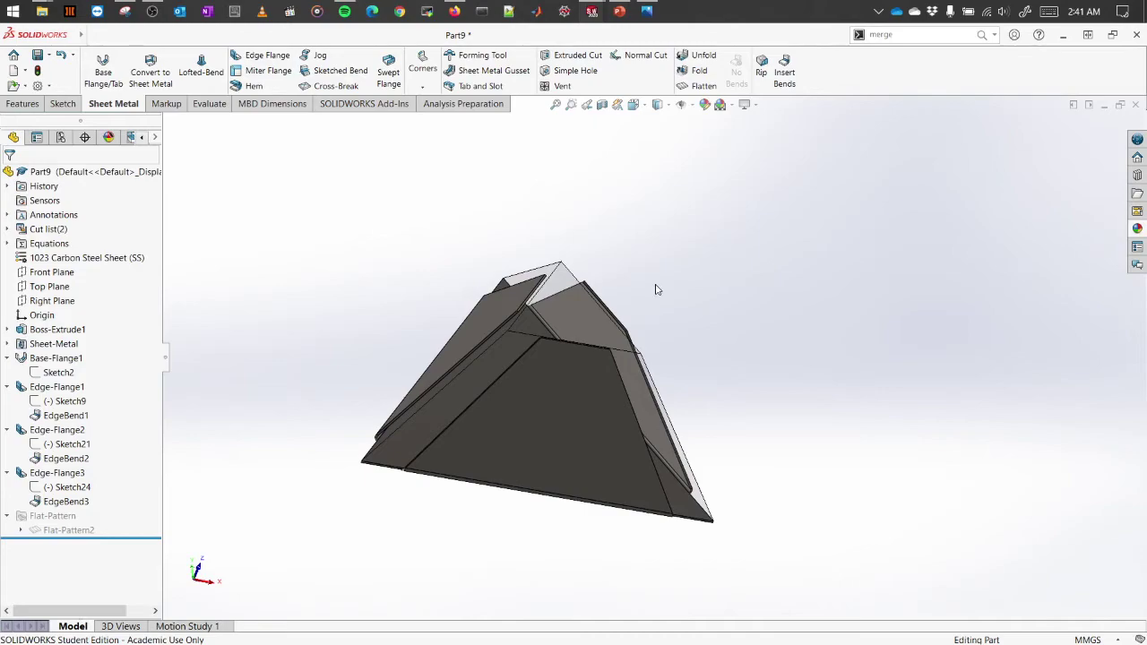
- Start an edge flange on the top edge of one side flange, pointing inward and about 8 mm long
left_click(250, 59)
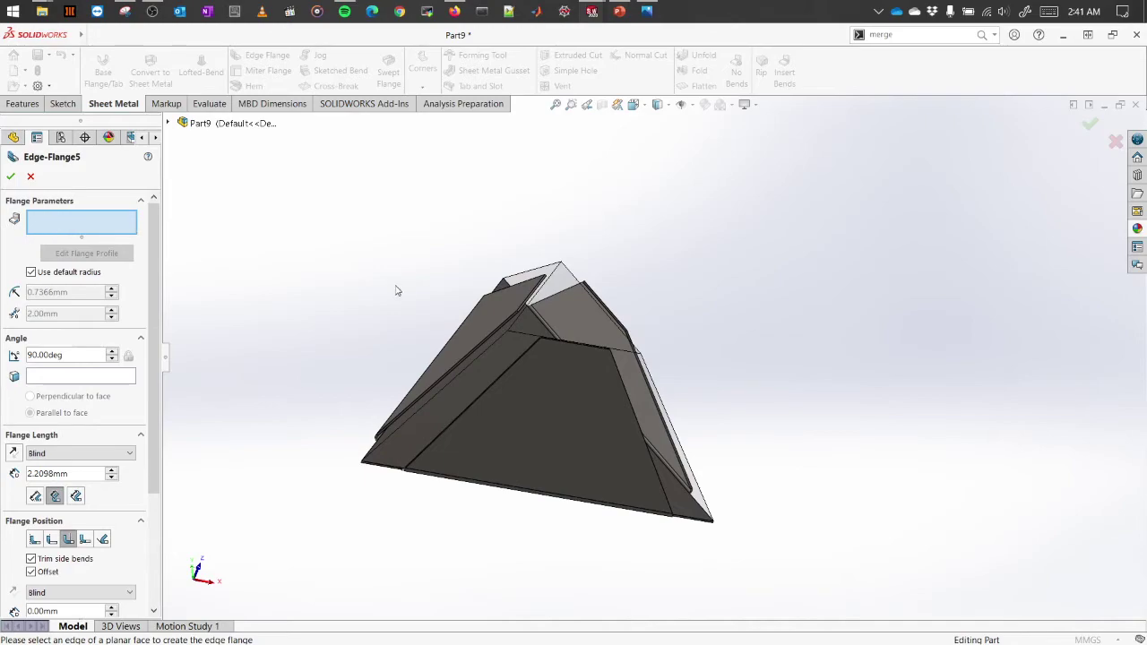
scroll(528, 296, "down", 5)
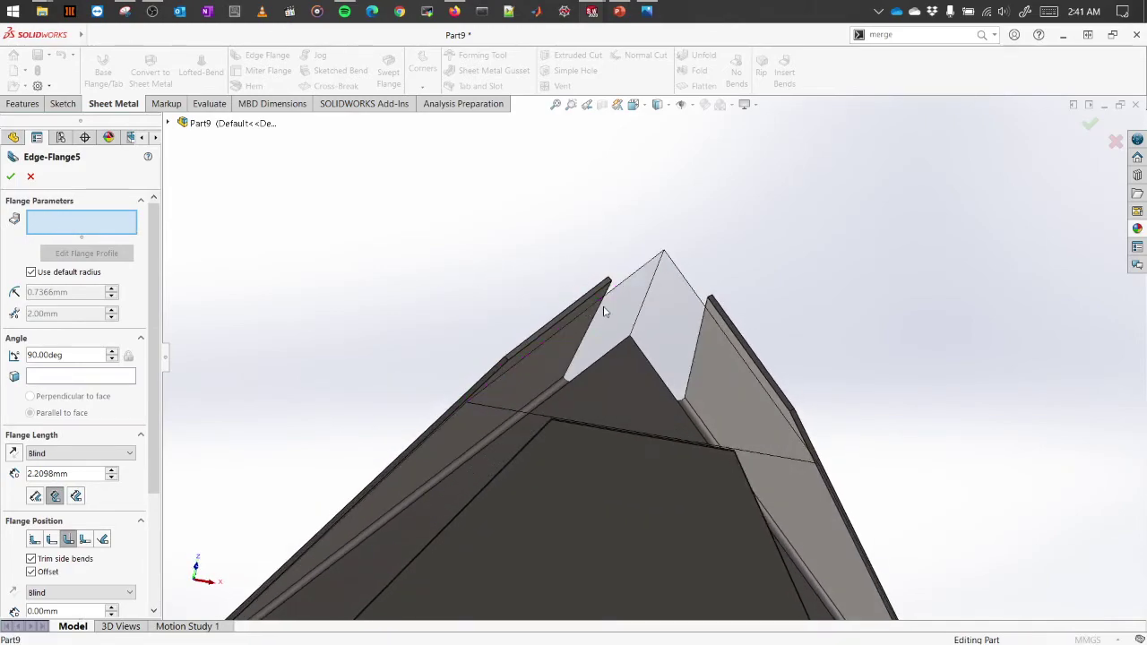
scroll(735, 398, "up", 1)
left_click(736, 358)
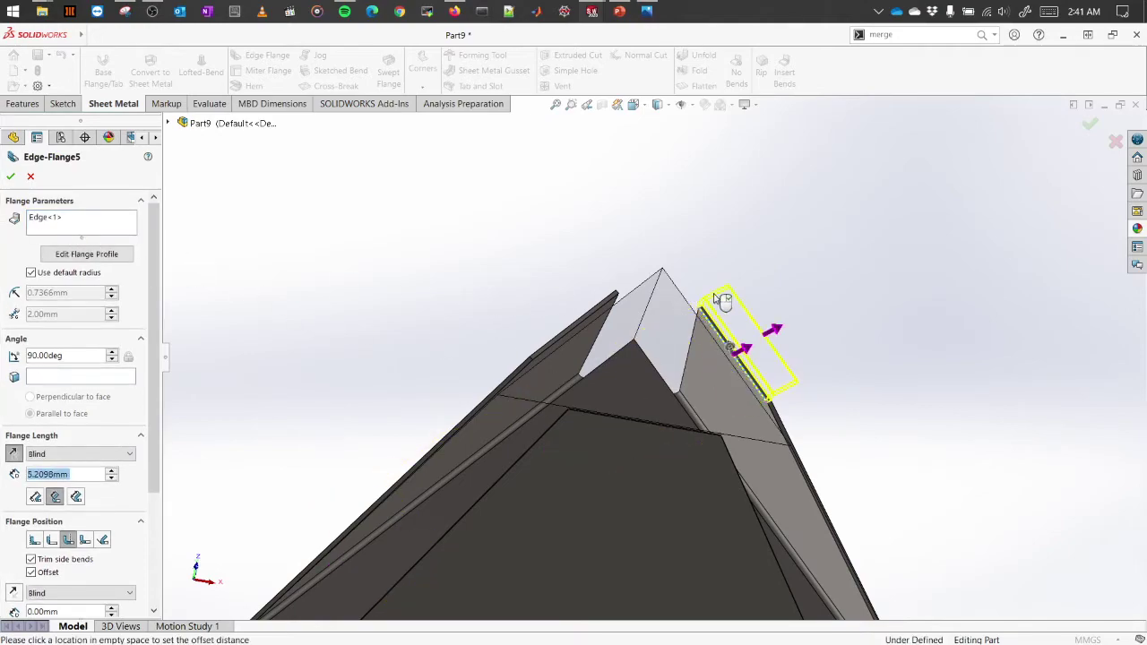
left_click(667, 316)
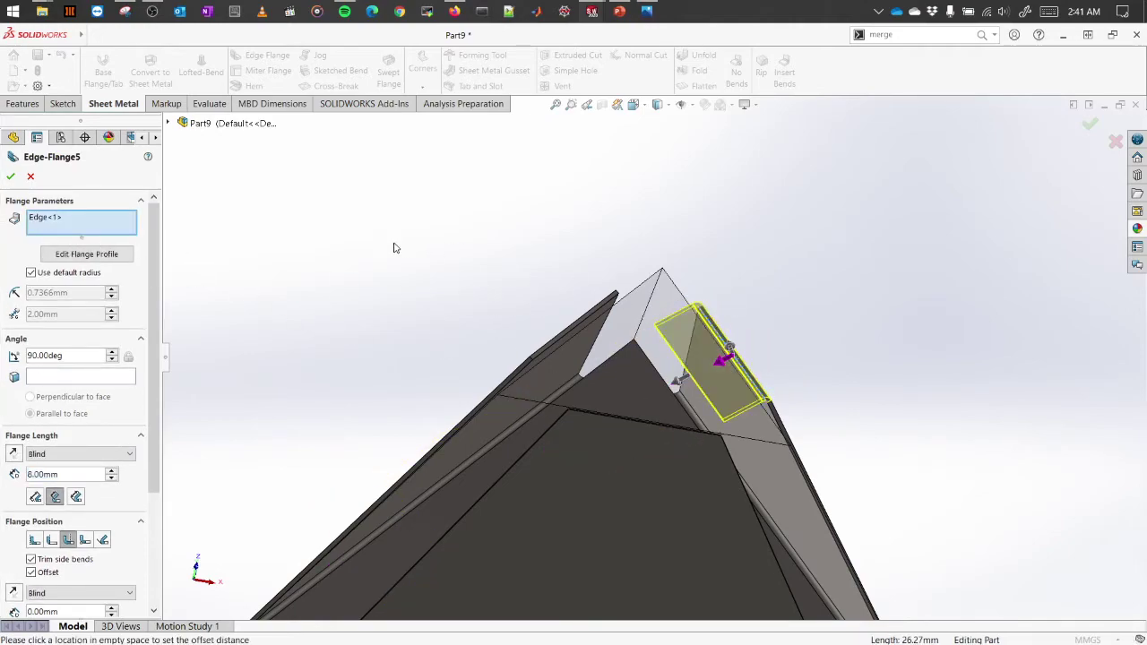
- Add the top edges of the other two side flanges to the edge flange
left_click(70, 219)
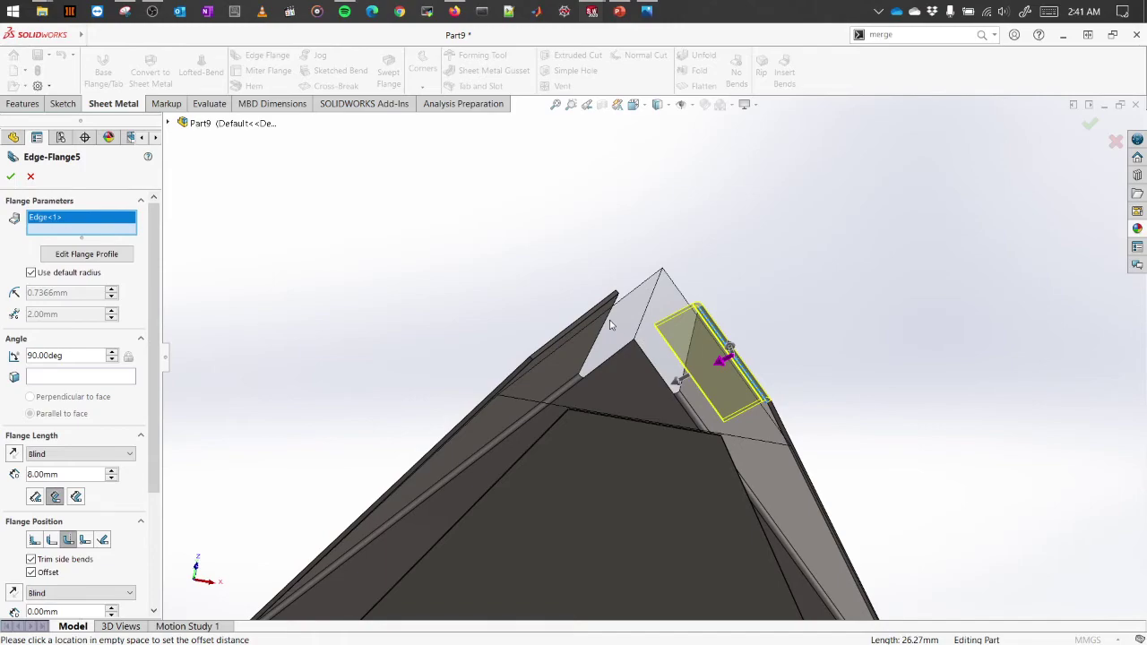
scroll(610, 320, "up", 3)
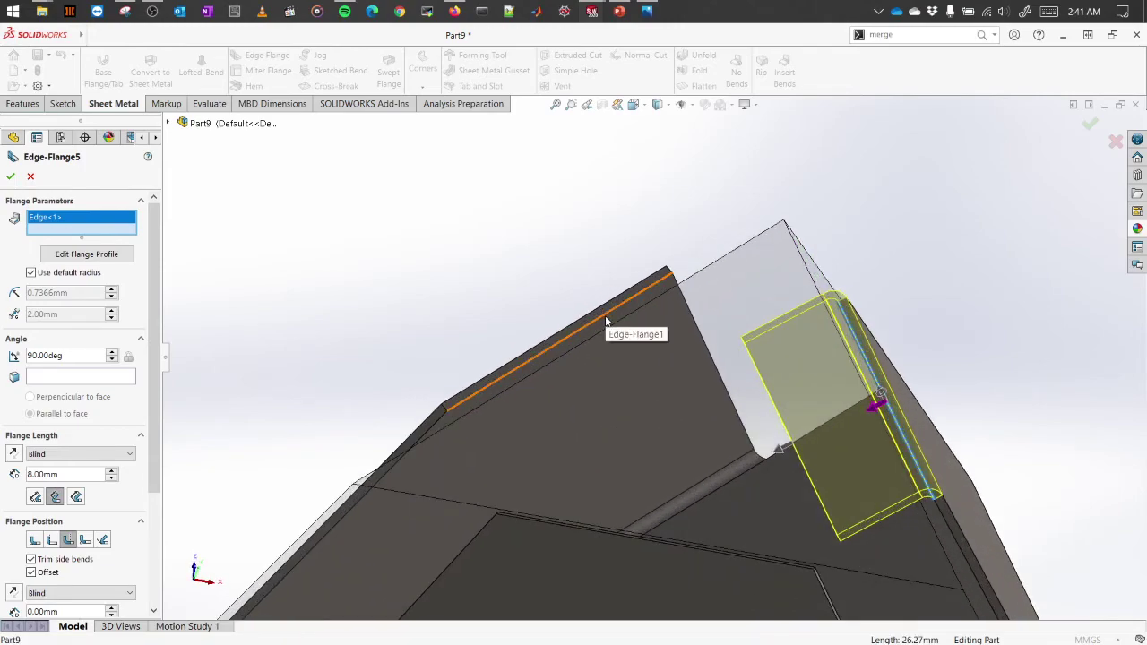
left_click(606, 317)
middle_click_drag(555, 295, 622, 471)
scroll(589, 575, "down", 5)
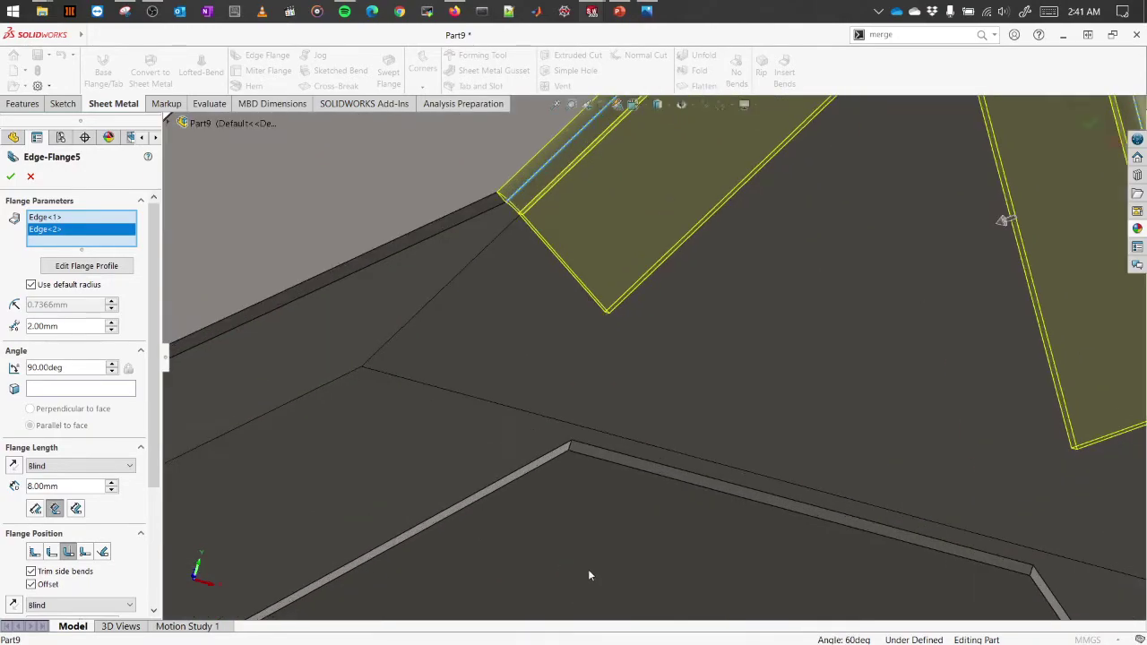
left_click(631, 459)
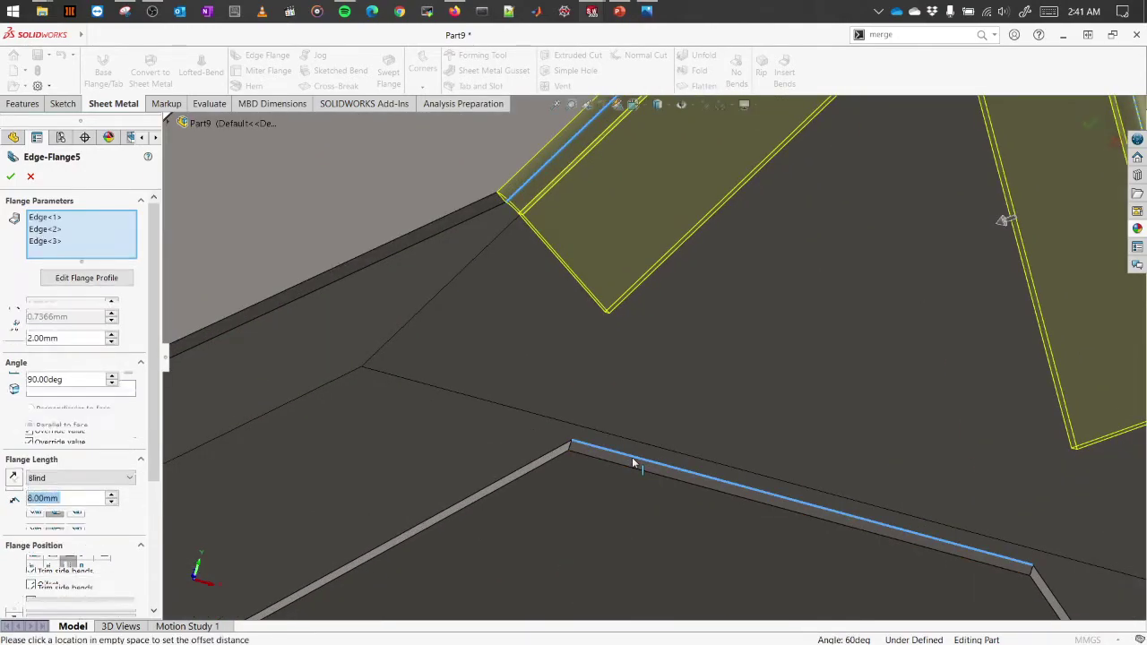
scroll(591, 459, "up", 5)
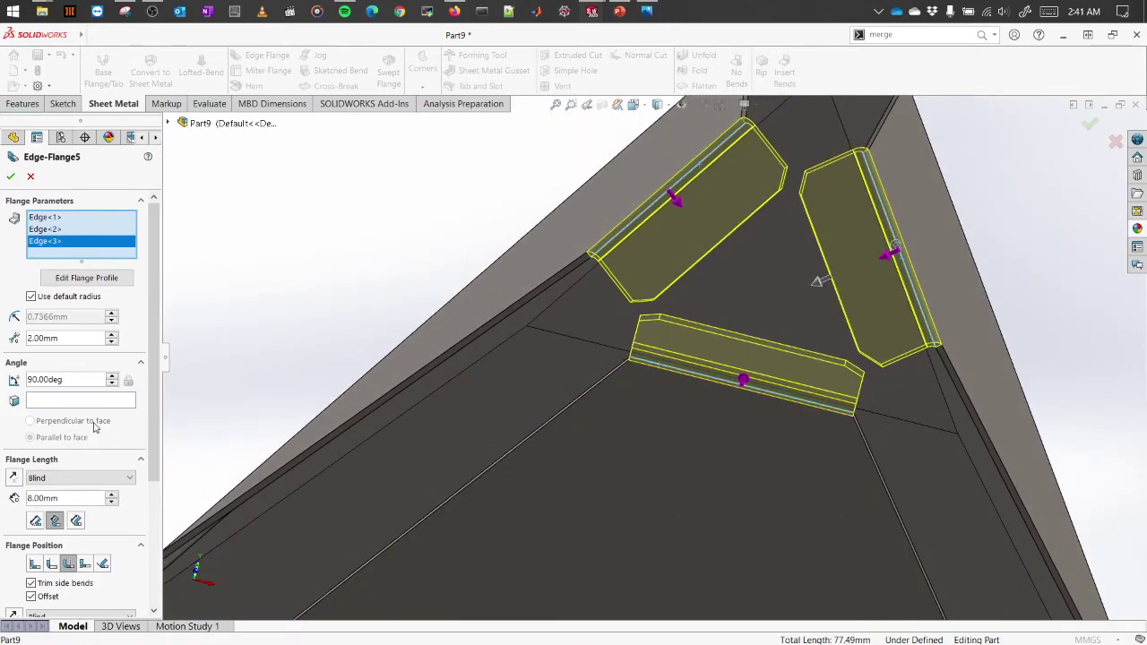
- Align the flange angle parallel to the solid's top triangular face
left_click(106, 400)
middle_click_drag(568, 313, 651, 242)
scroll(645, 268, "up", 6)
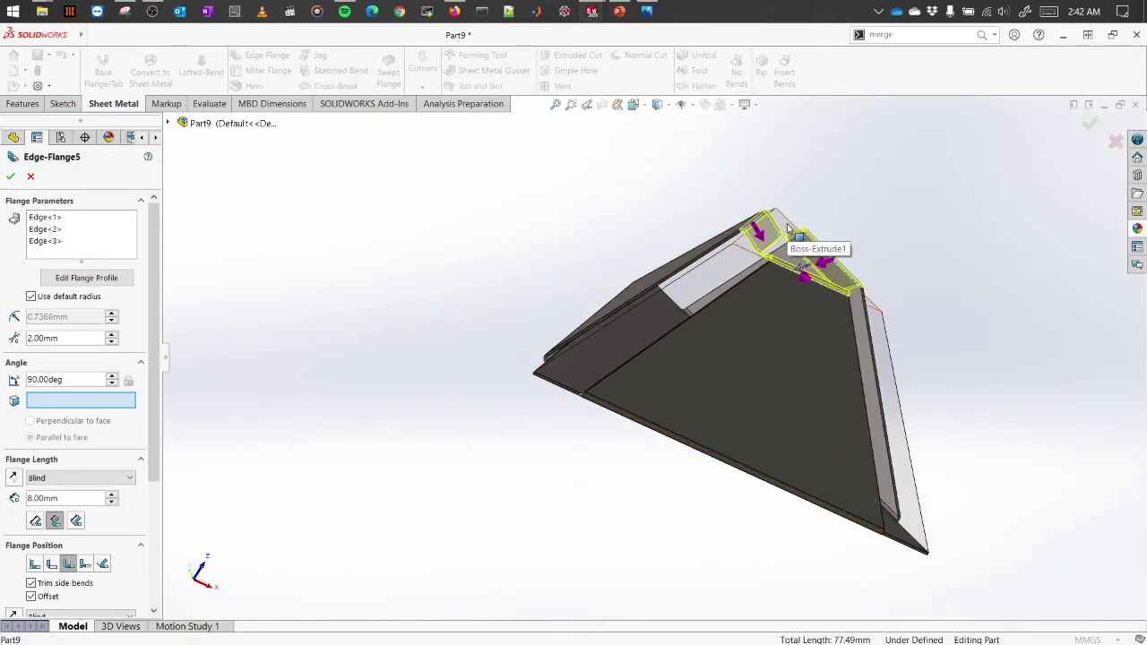
left_click(790, 233)
middle_click_drag(895, 282, 878, 248)
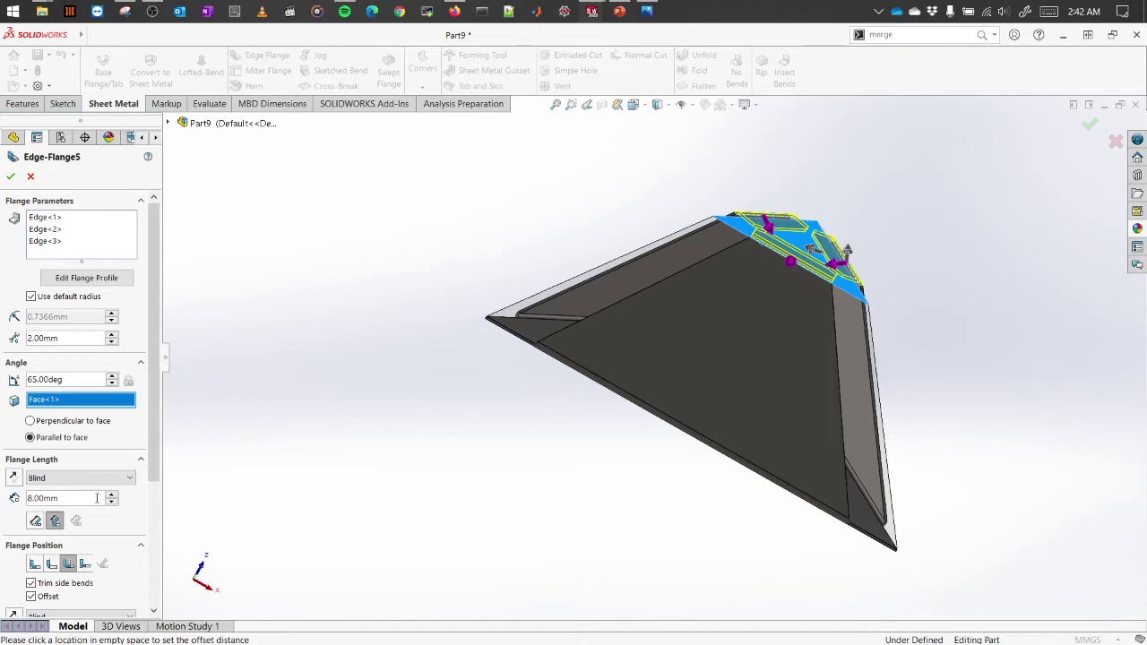
- Set the three top flanges' length to 10 mm and check the gaps between them
left_click(12, 491)
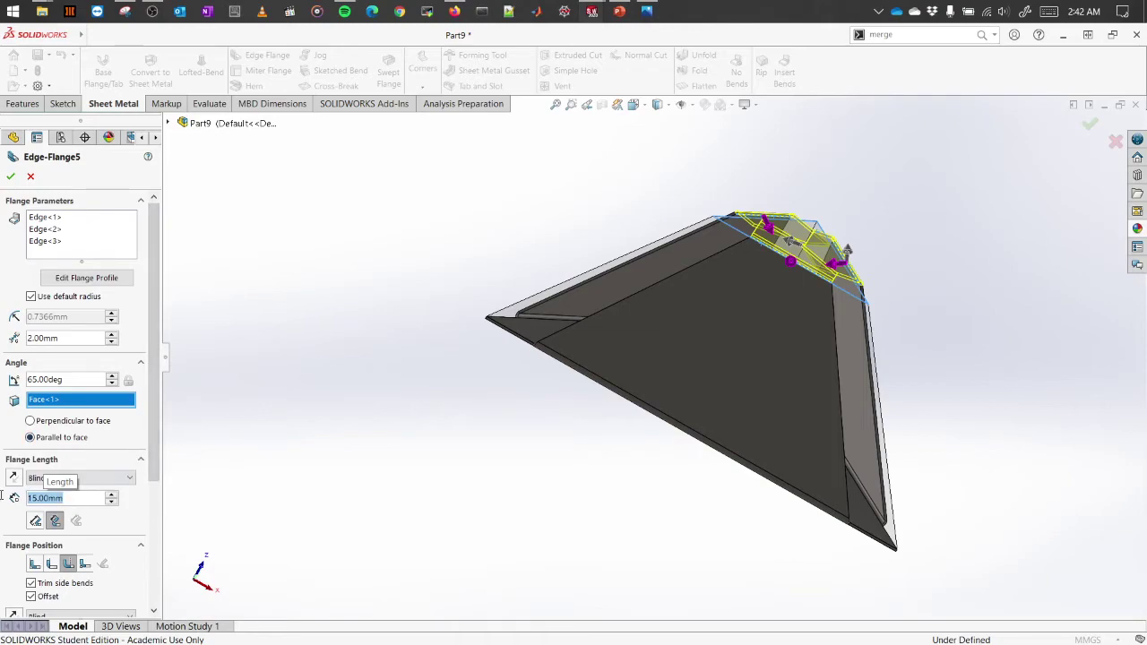
type("10")
key("Return")
middle_click_drag(899, 245, 803, 306)
scroll(646, 306, "down", 5)
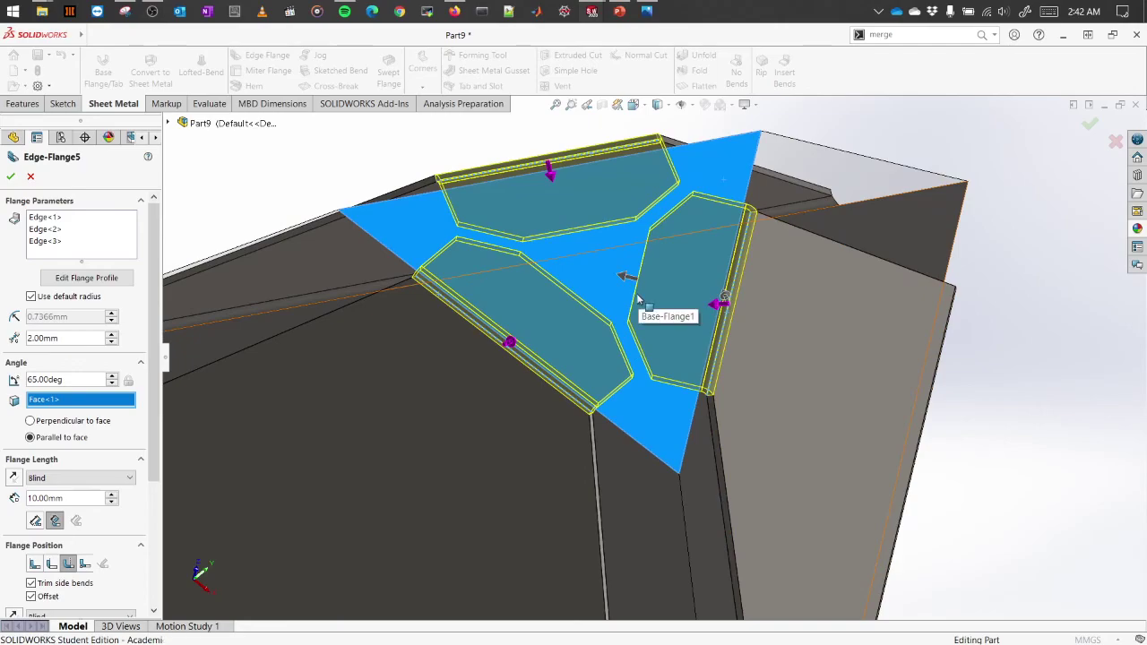
middle_click_drag(638, 298, 639, 328)
scroll(604, 366, "down", 4)
scroll(591, 398, "up", 1)
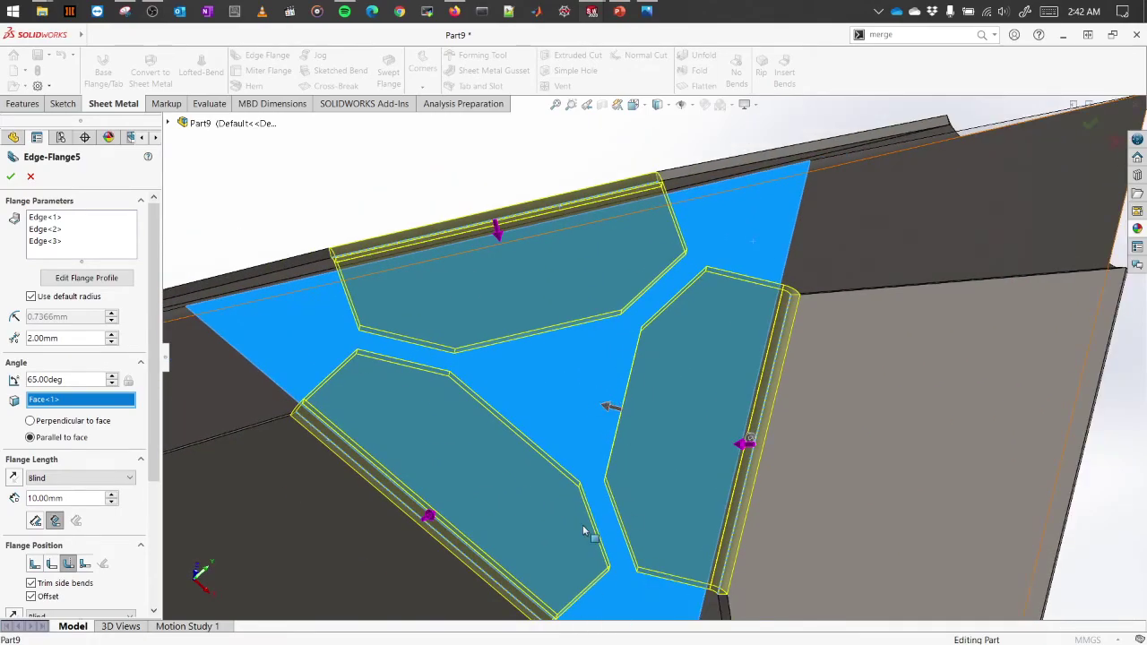
scroll(584, 542, "up", 2)
middle_click_drag(589, 461, 546, 436)
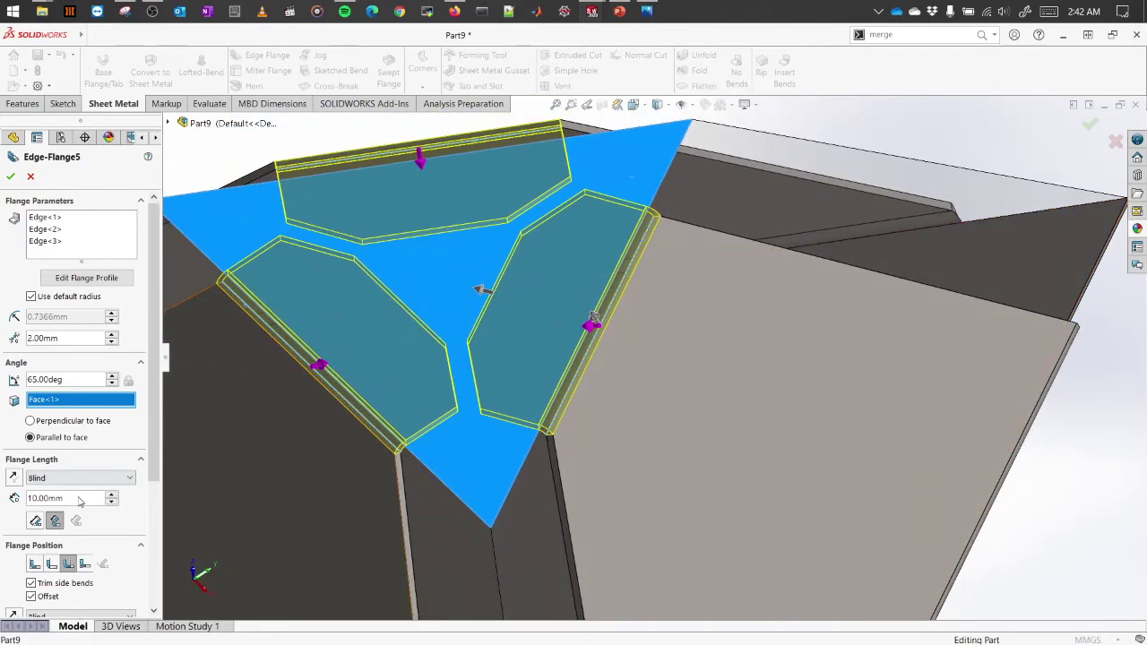
- Set the three top flanges' length to 12 mm
double_click(84, 498)
type("12")
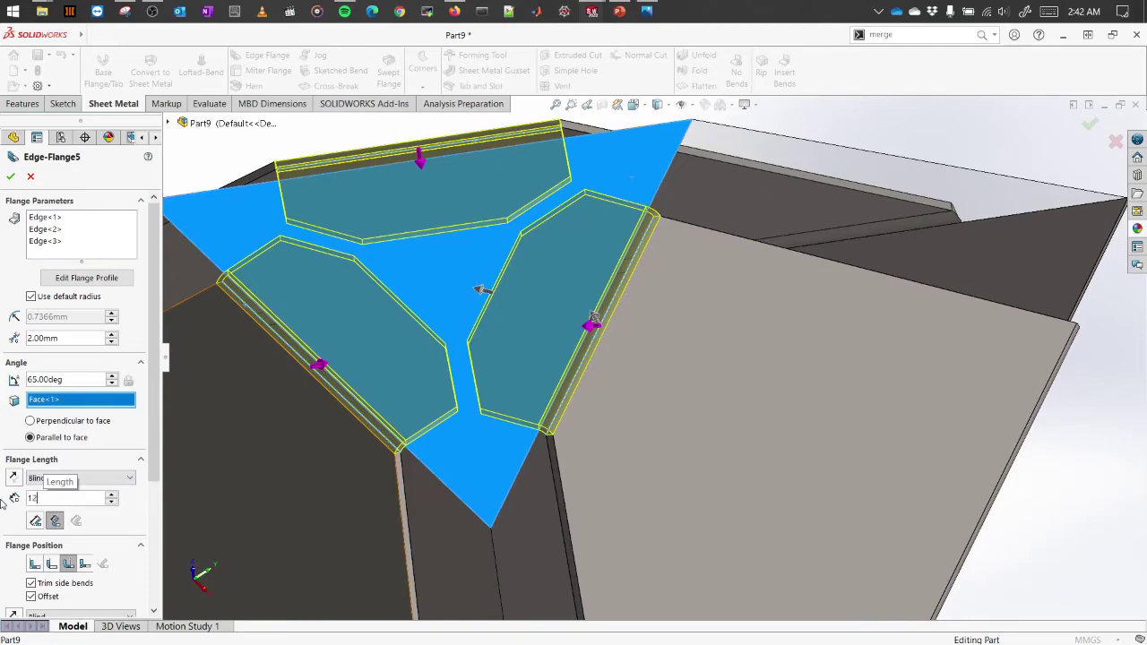
key("Return")
middle_click_drag(389, 324, 363, 427)
scroll(461, 531, "up", 2)
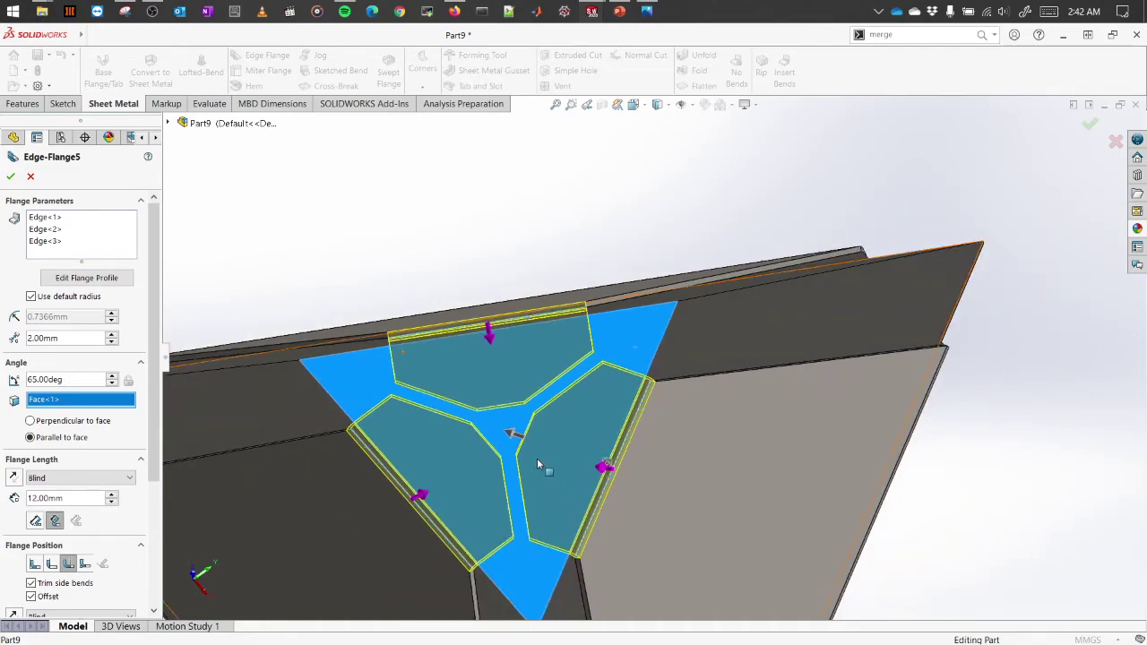
- Set the gap distance between the three top flanges to 0.5 mm
scroll(536, 458, "up", 2)
scroll(559, 507, "down", 2)
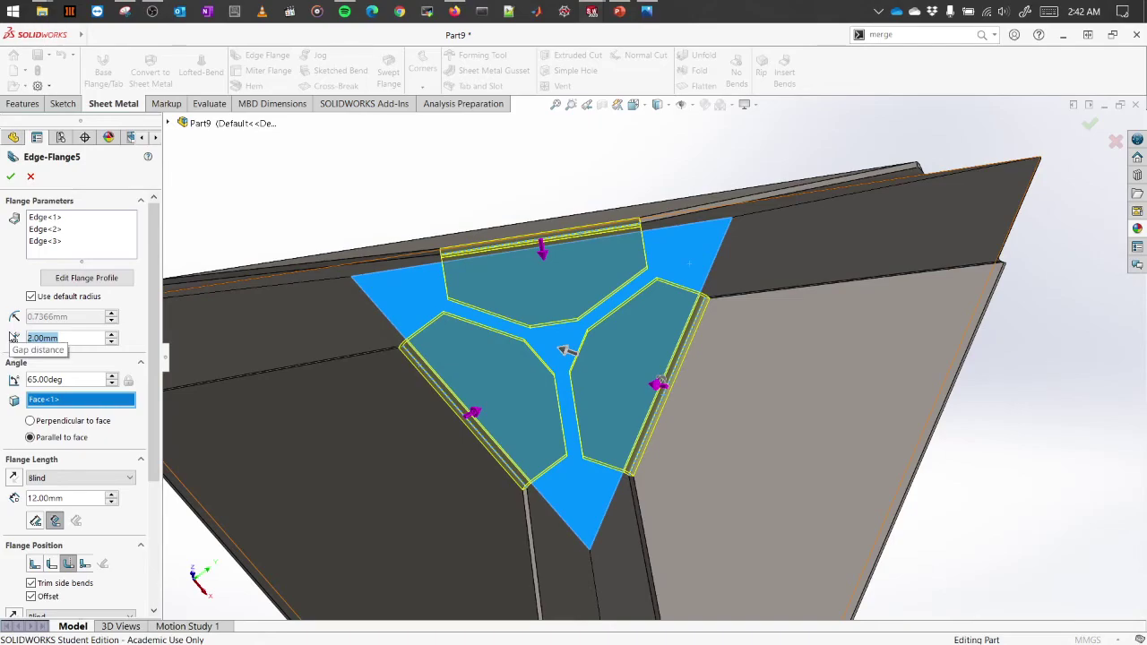
type("0.5")
key("Return")
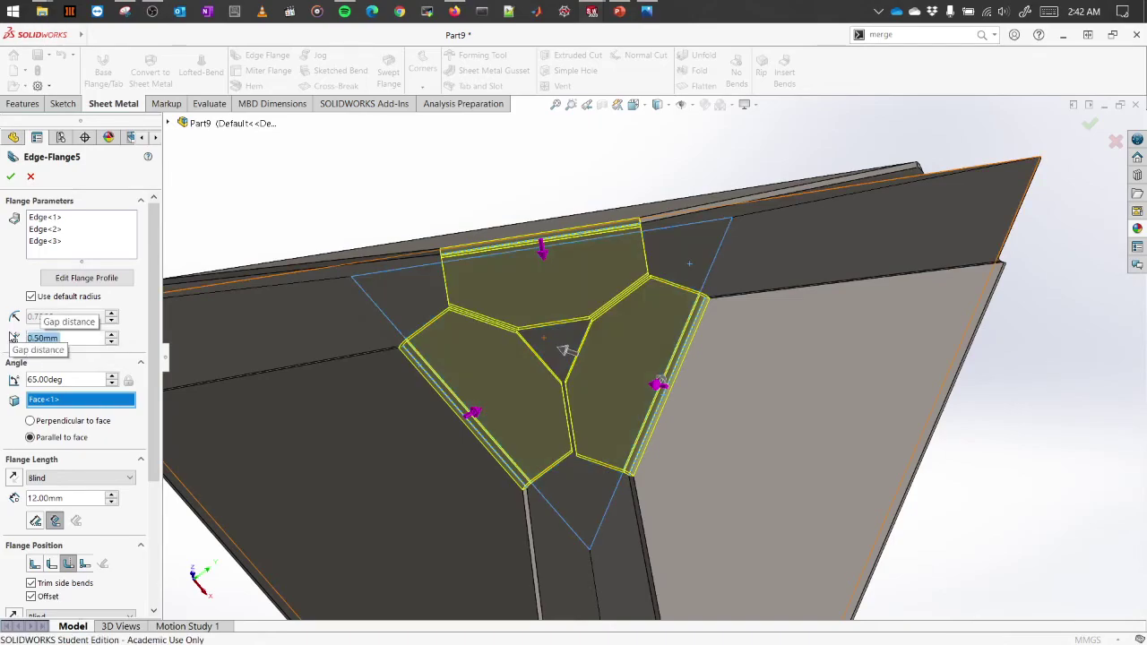
- Try a gap distance of 1 mm between the three top flanges
scroll(538, 373, "down", 6)
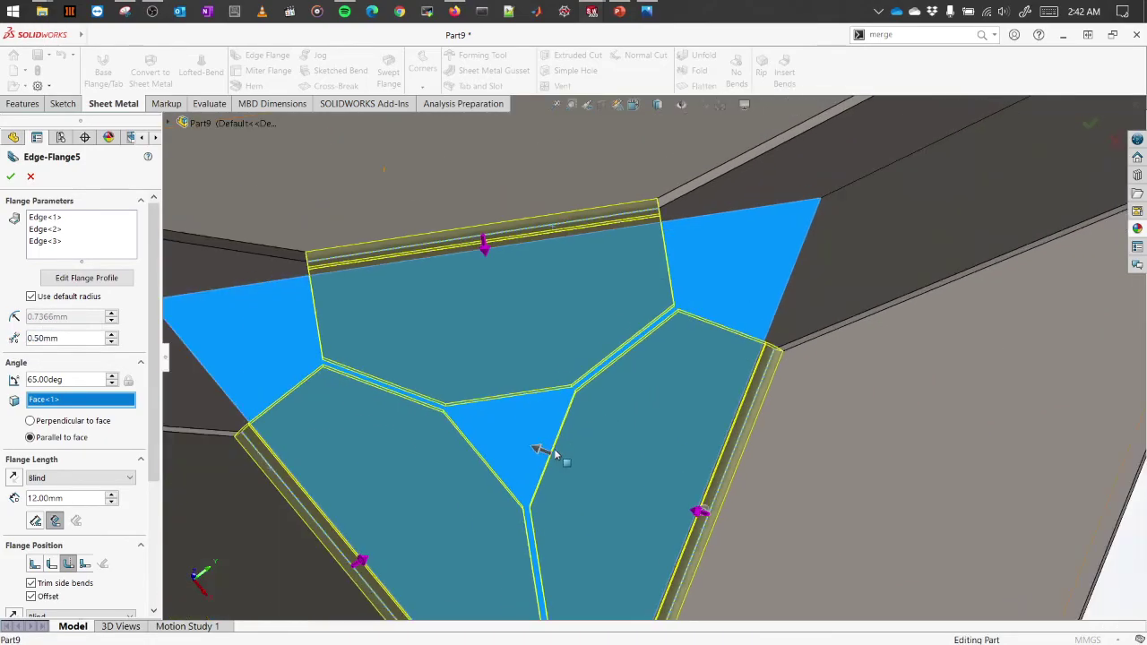
double_click(65, 337)
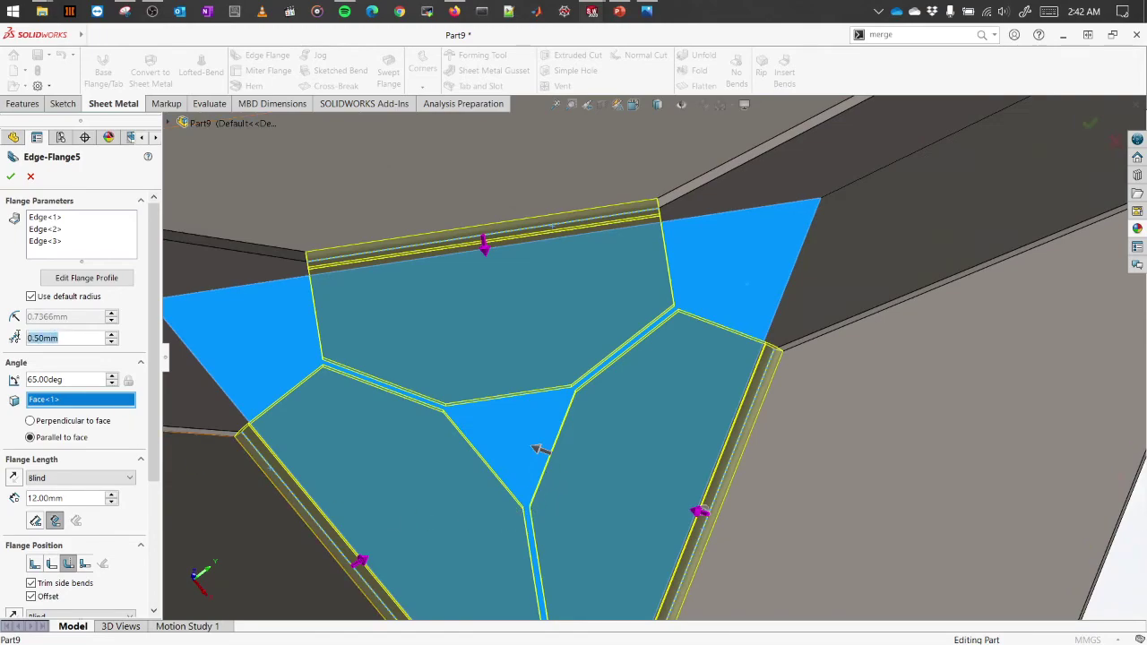
type("1")
key("Return")
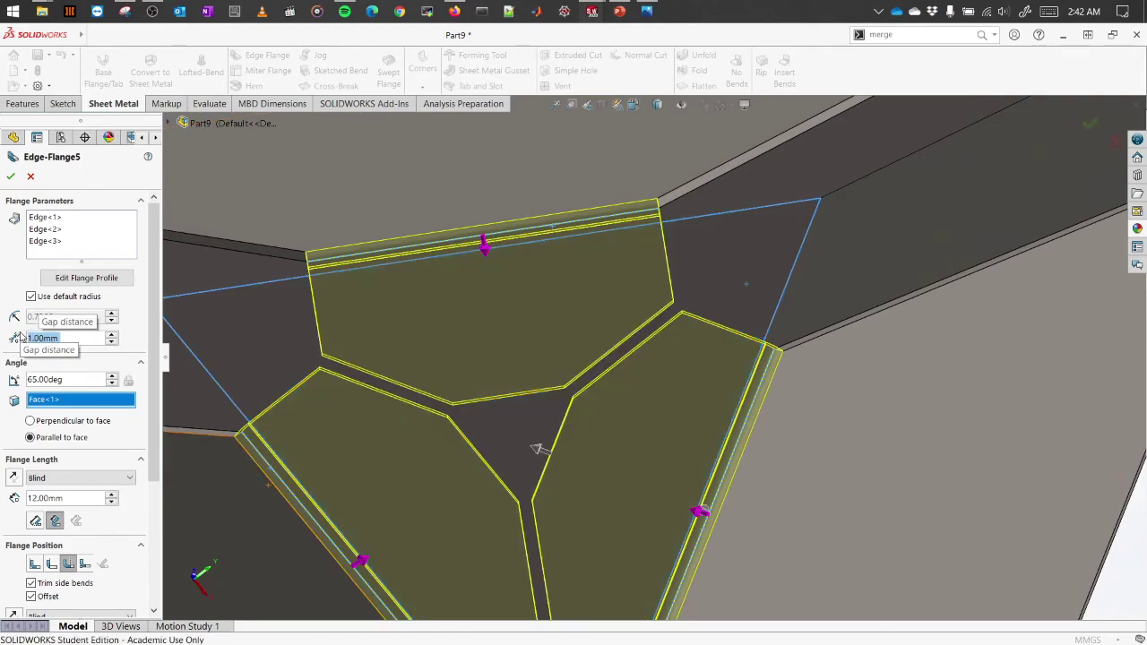
- Set the gap distance between the three top flanges to 0.75 mm and finish the edge flange
type(".75")
key("Return")
middle_click_drag(448, 371, 468, 345)
scroll(625, 457, "down", 2)
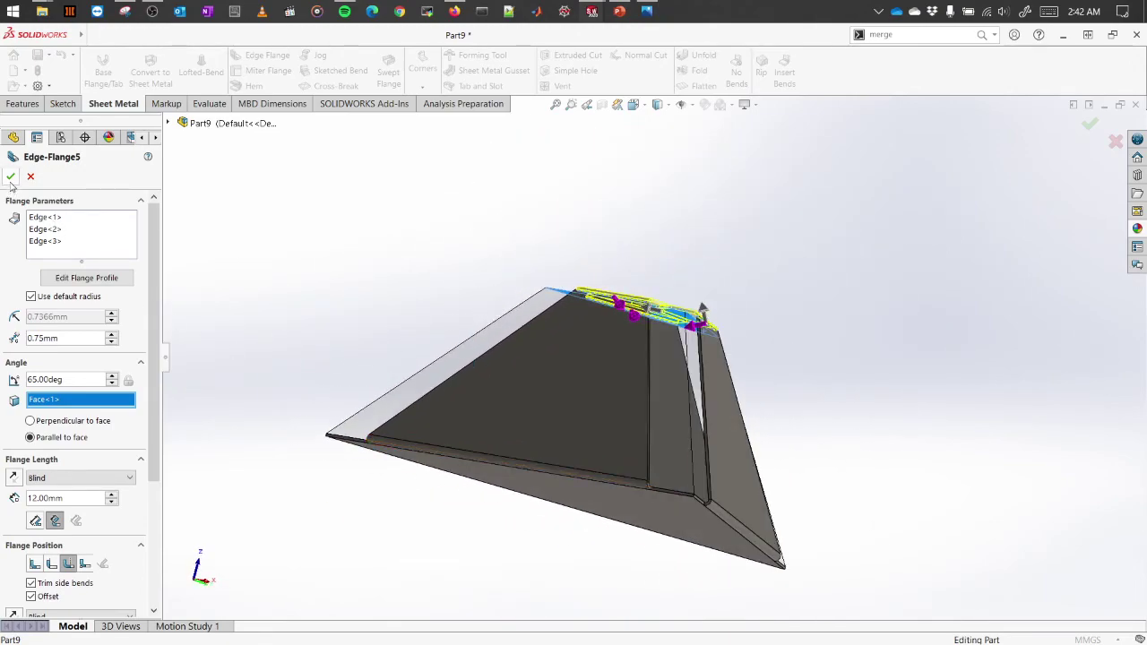
left_click_drag(153, 260, 154, 382)
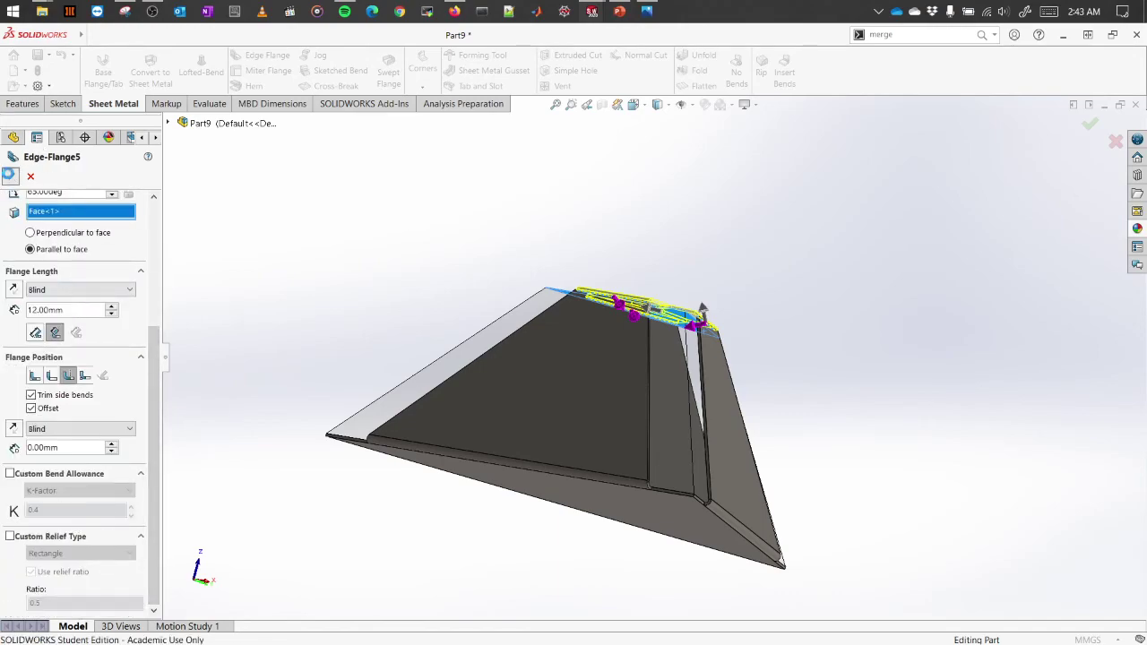
left_click(10, 176)
- Flatten the sheet metal part and inspect the flat pattern around the base triangle's corner notches
middle_click_drag(345, 259, 277, 331)
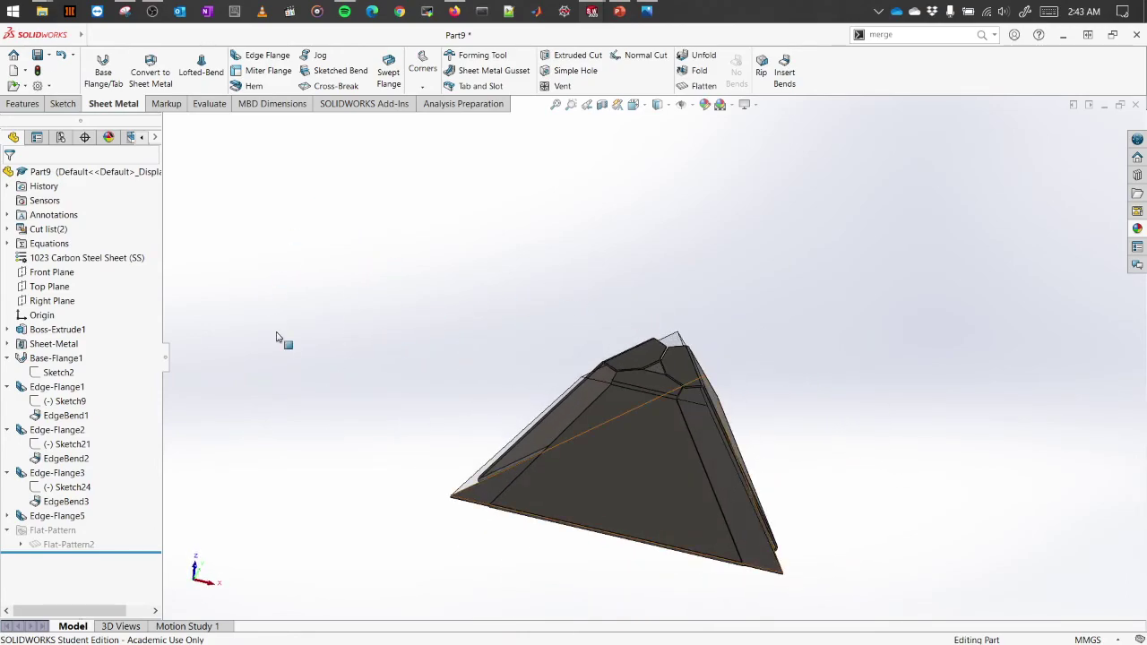
left_click(701, 85)
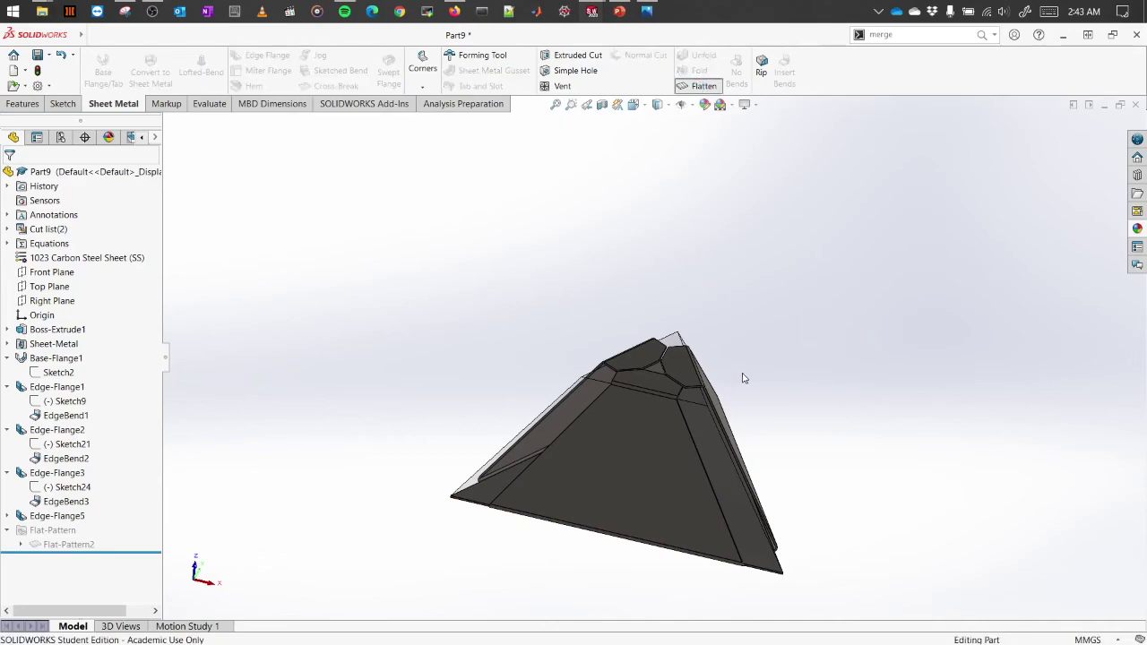
middle_click_drag(760, 489, 744, 556)
scroll(744, 551, "down", 3)
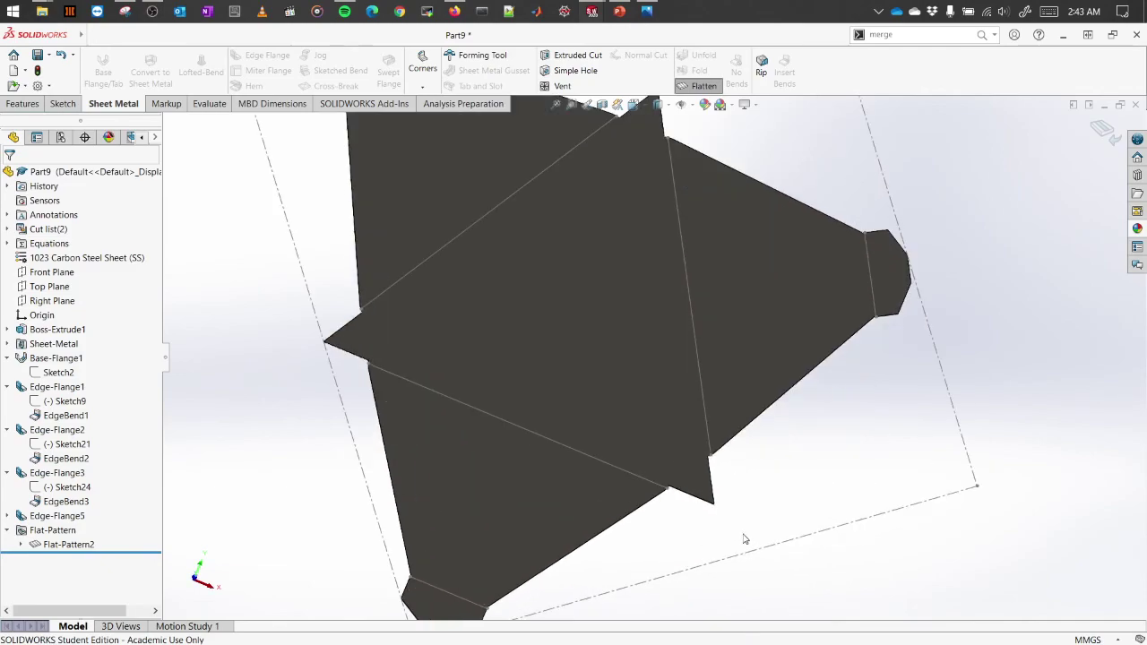
scroll(712, 501, "down", 3)
scroll(704, 441, "up", 5)
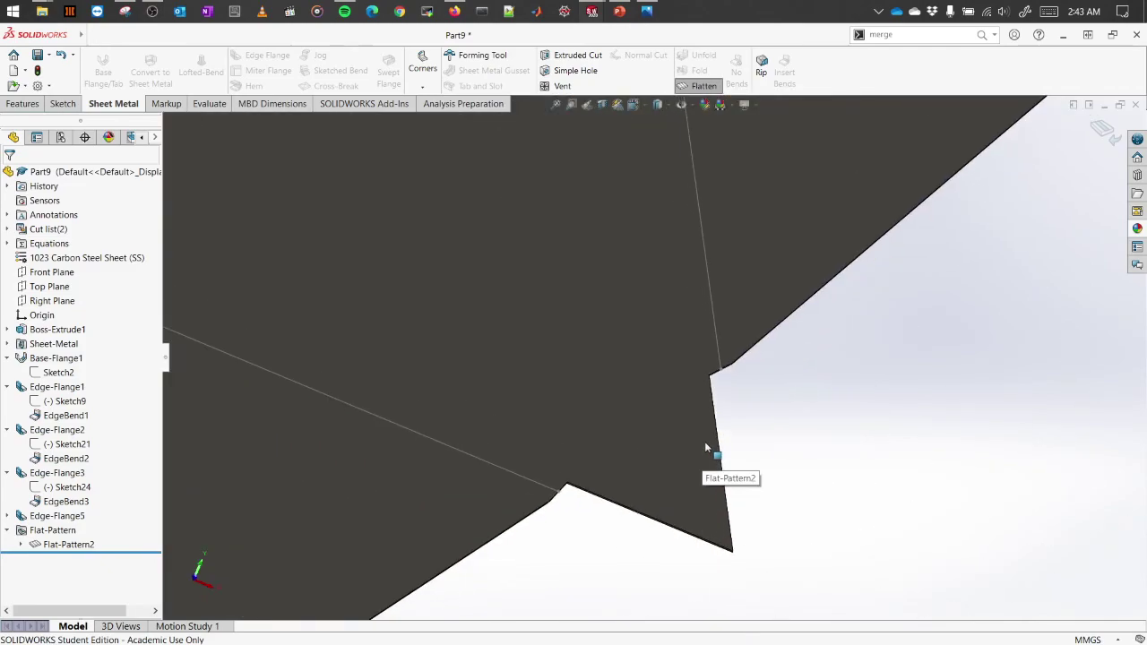
middle_click_drag(718, 448, 688, 313)
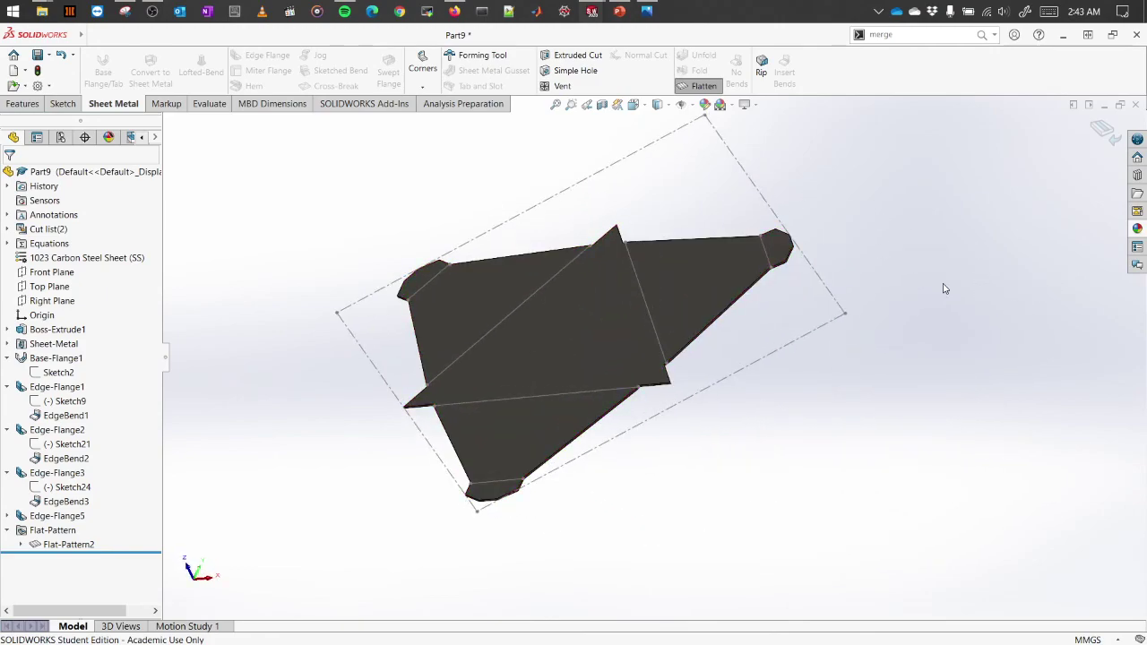